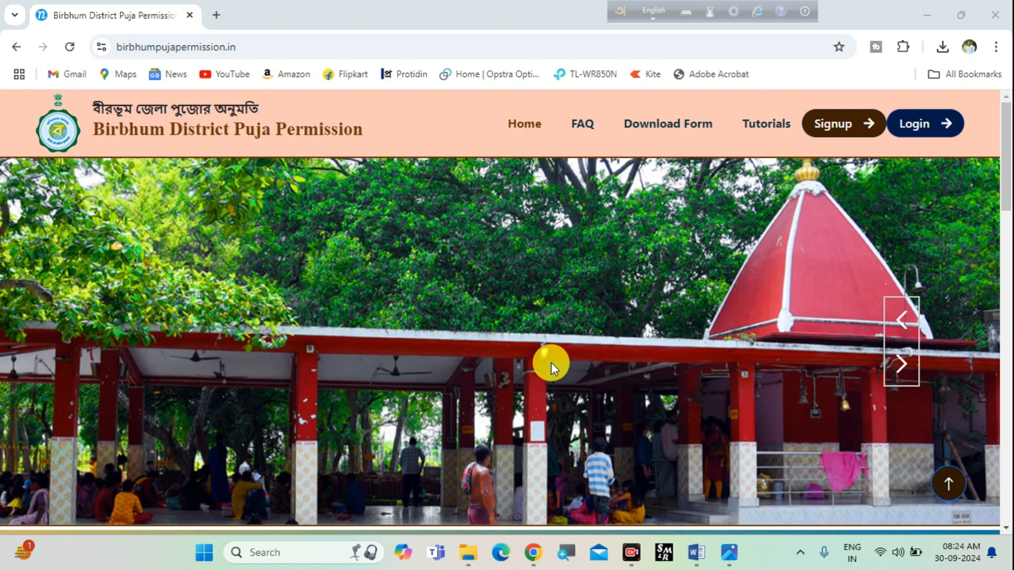
Switch to Word and bring up the Important Documents file listing the paperwork needed for the application
mouse_move(696, 552)
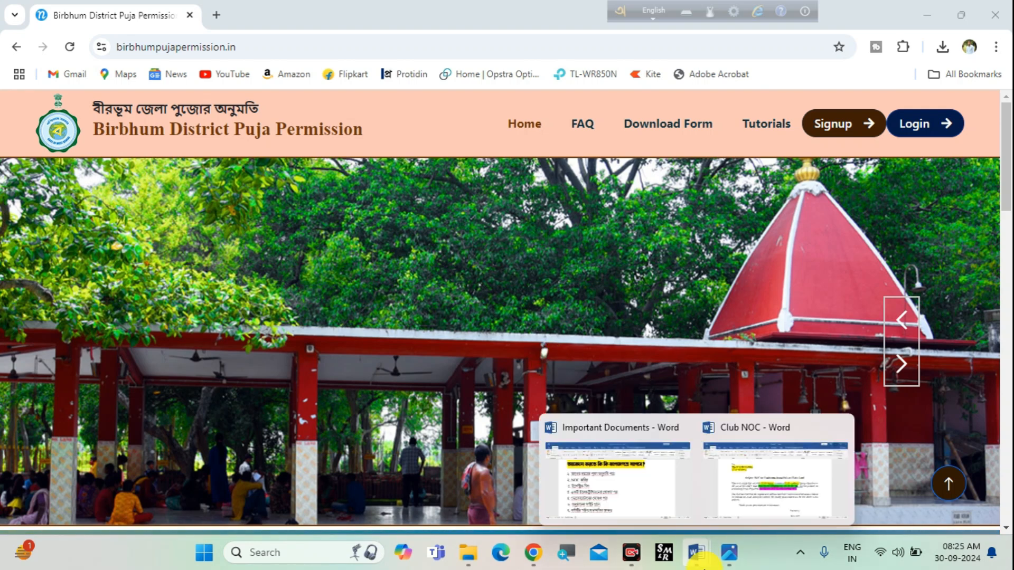
click(663, 512)
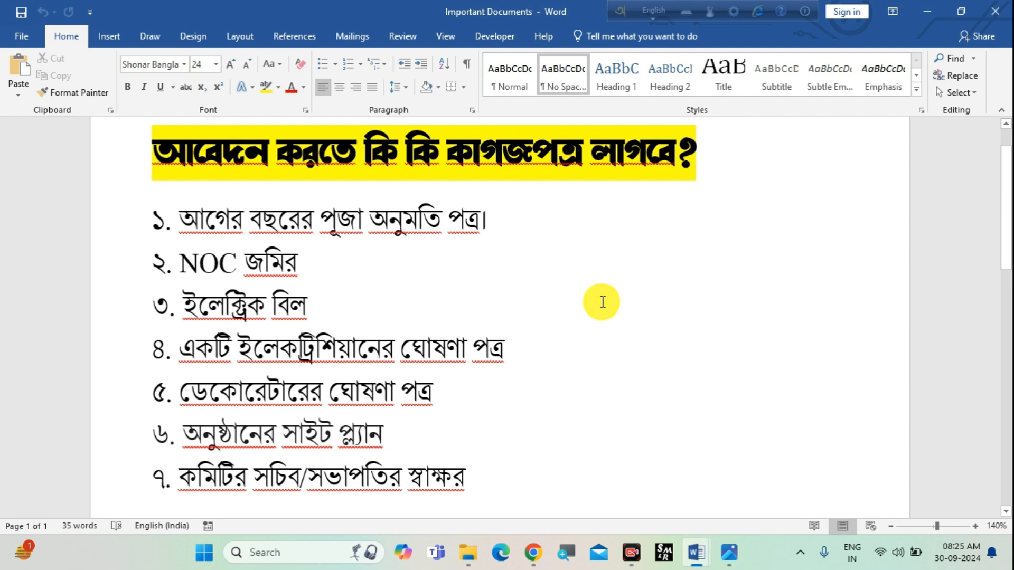
click(534, 551)
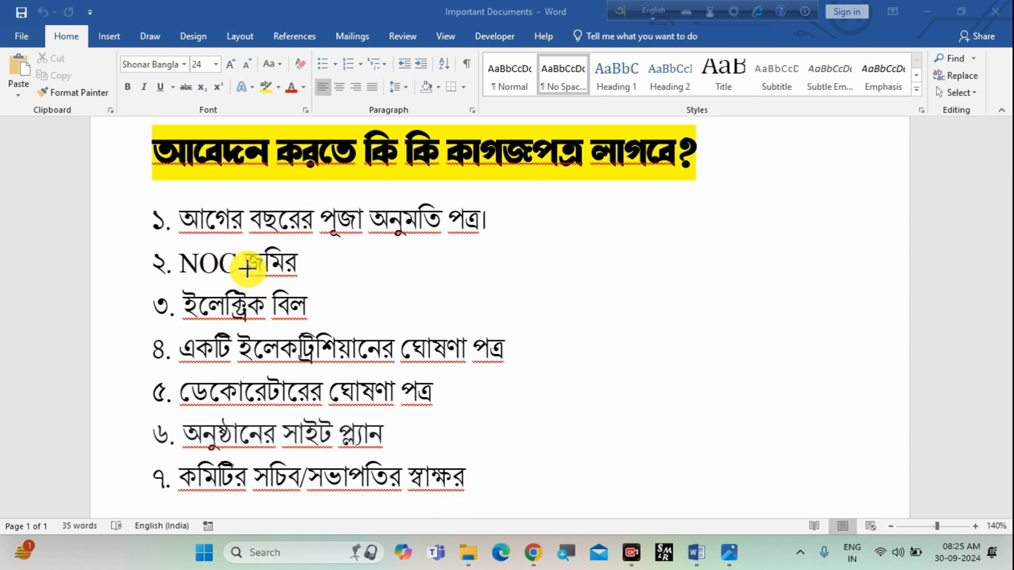
Outline items 1, 2, 3 and 6 of the required-documents list in red and add a tick beside the NOC item
mouse_move(143, 198)
mouse_down()
mouse_move(150, 218)
mouse_move(238, 231)
mouse_move(489, 230)
mouse_move(497, 243)
mouse_up()
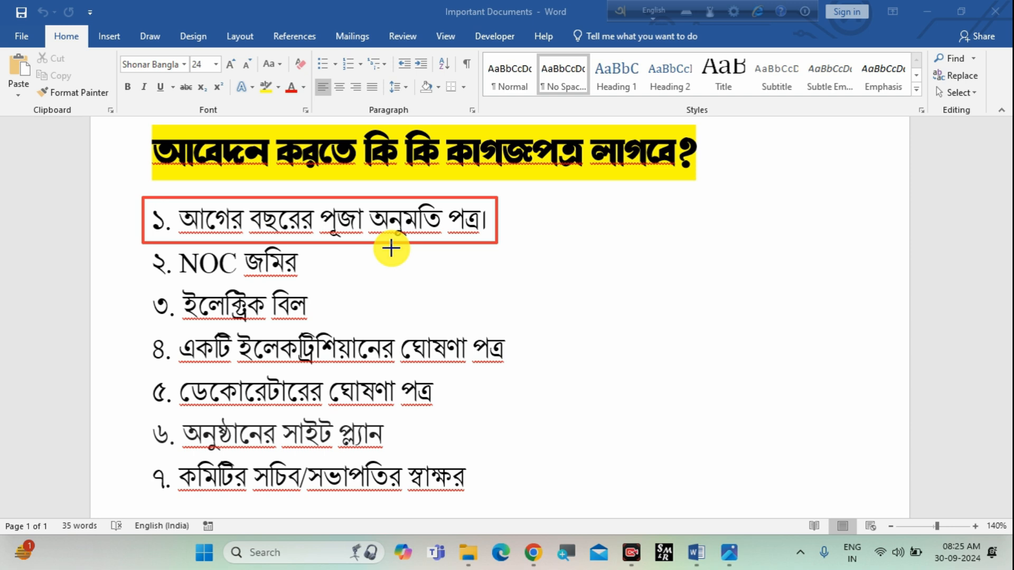
mouse_move(142, 244)
mouse_down()
mouse_move(147, 262)
mouse_move(208, 276)
mouse_move(301, 272)
mouse_move(309, 280)
mouse_up()
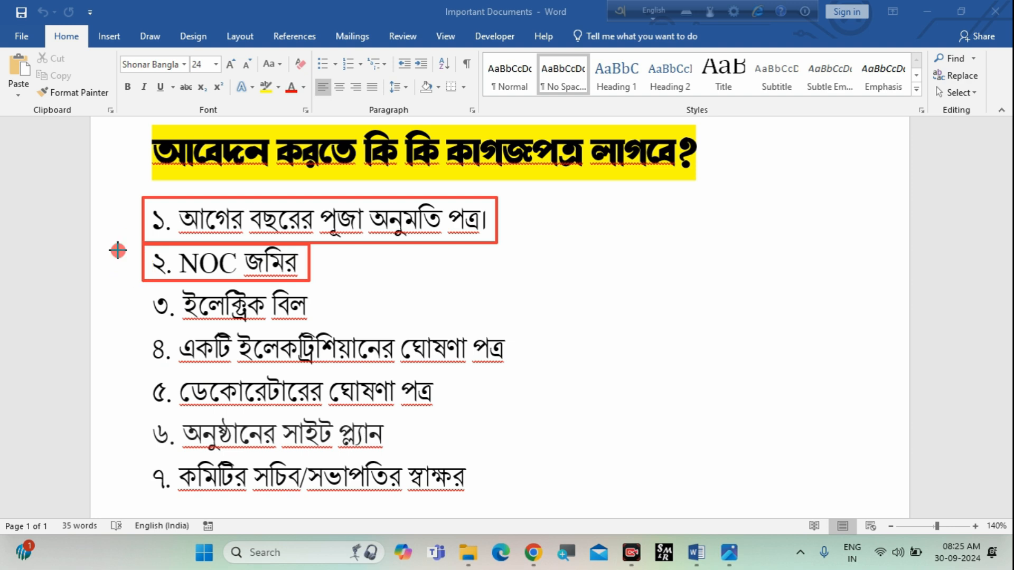
drag(117, 250, 140, 245)
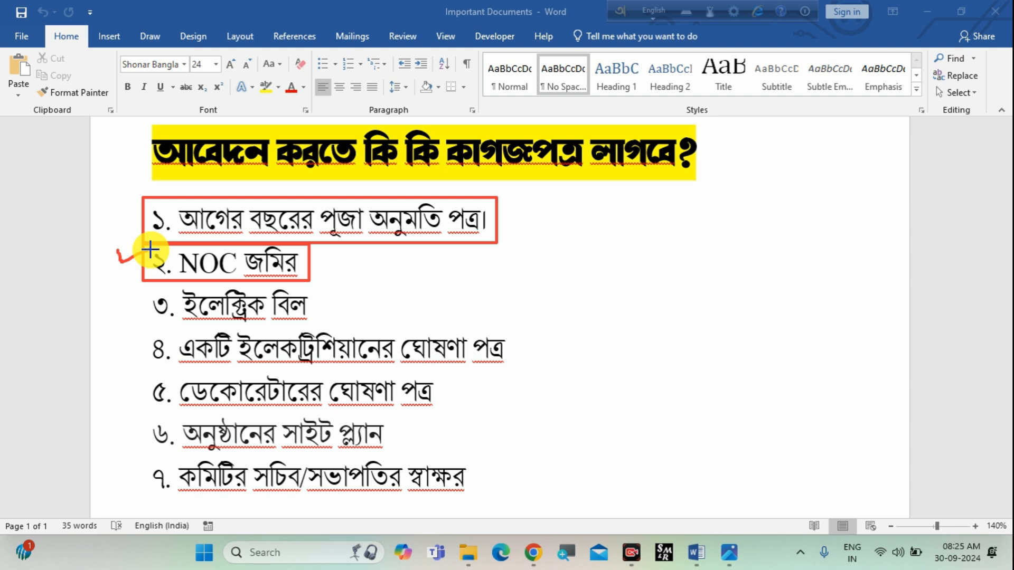
click(444, 510)
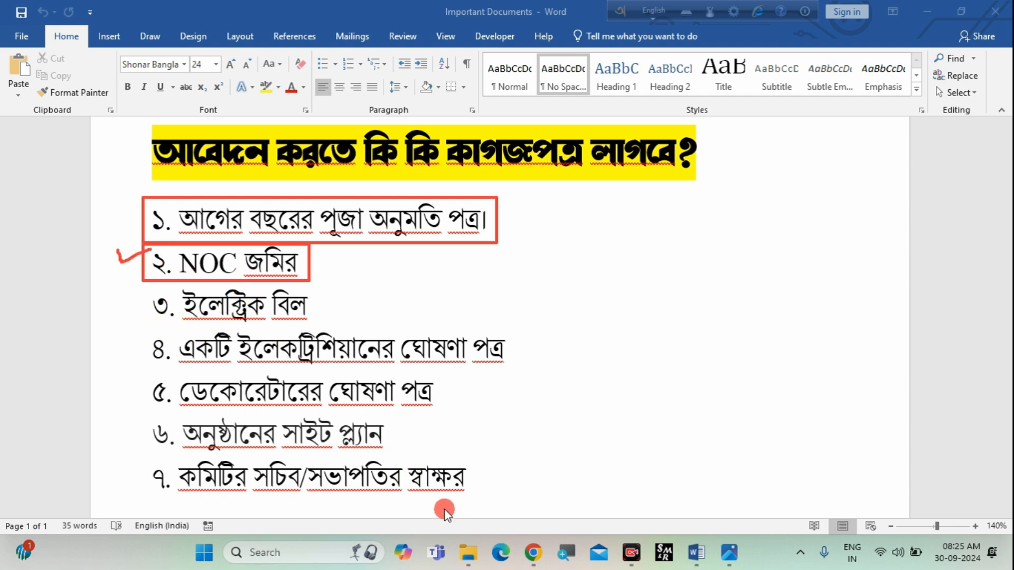
mouse_move(144, 282)
mouse_down()
mouse_move(332, 318)
mouse_move(322, 324)
mouse_up()
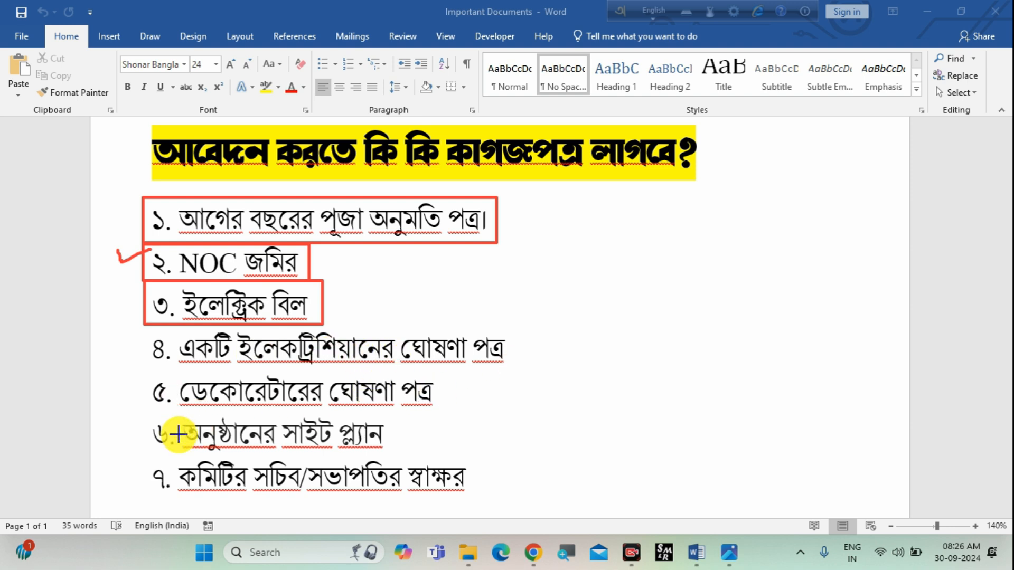
mouse_move(150, 420)
mouse_down()
mouse_move(268, 455)
mouse_move(388, 454)
mouse_up()
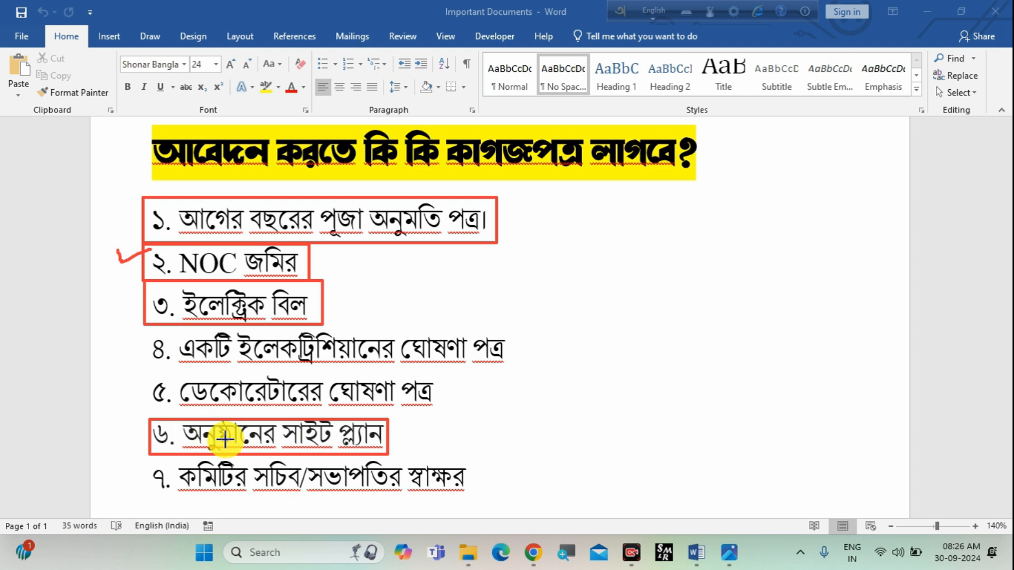
Sketch a site plan beside the list with a large rectangle, a smaller inner one and two arrows, then clear all annotations
mouse_move(604, 203)
mouse_down()
mouse_move(647, 262)
mouse_move(810, 381)
mouse_move(842, 471)
mouse_up()
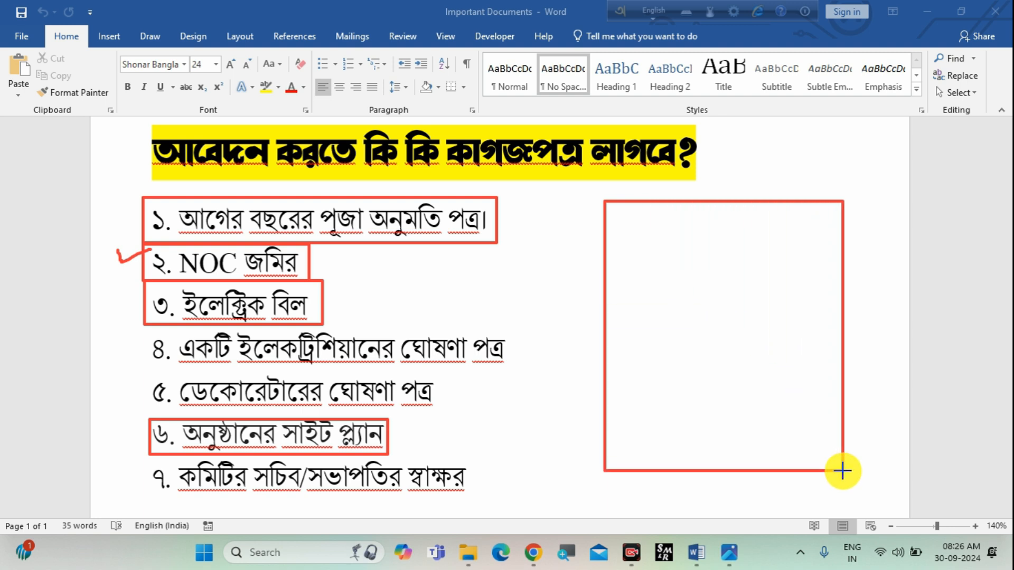
drag(666, 219, 787, 304)
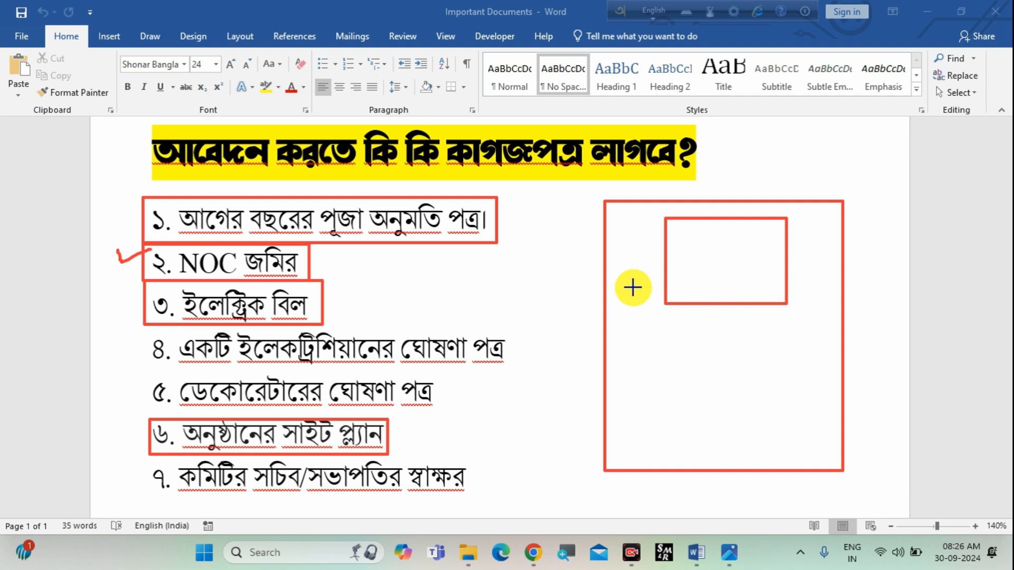
click(404, 510)
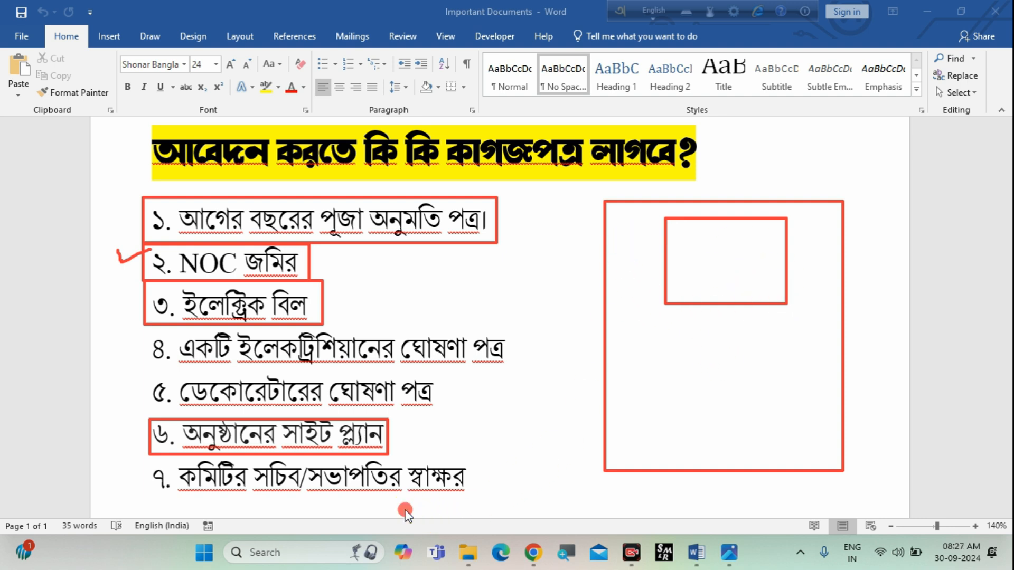
mouse_move(640, 221)
mouse_down()
mouse_move(652, 296)
mouse_move(643, 333)
mouse_up()
drag(645, 428, 783, 432)
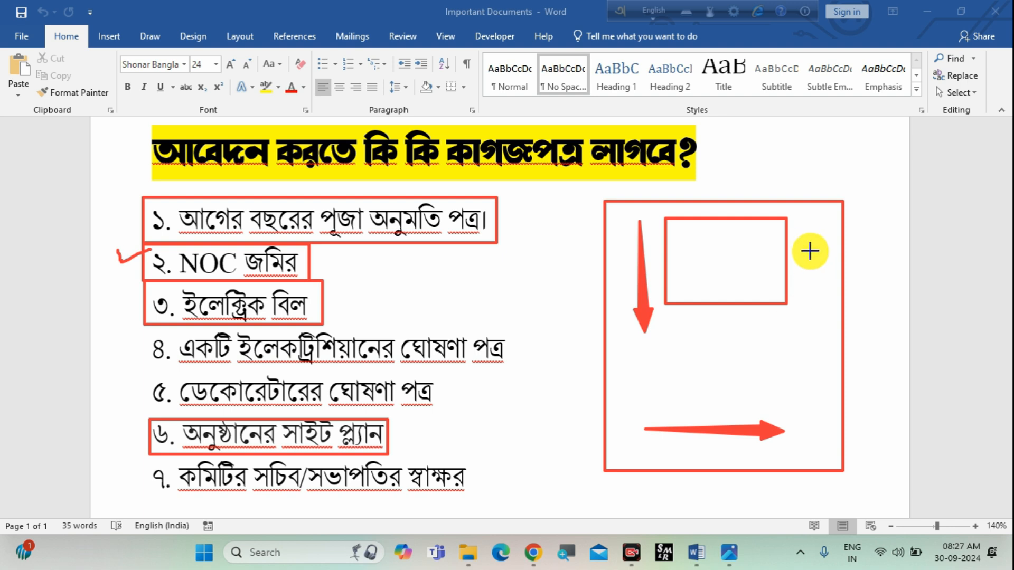
click(679, 514)
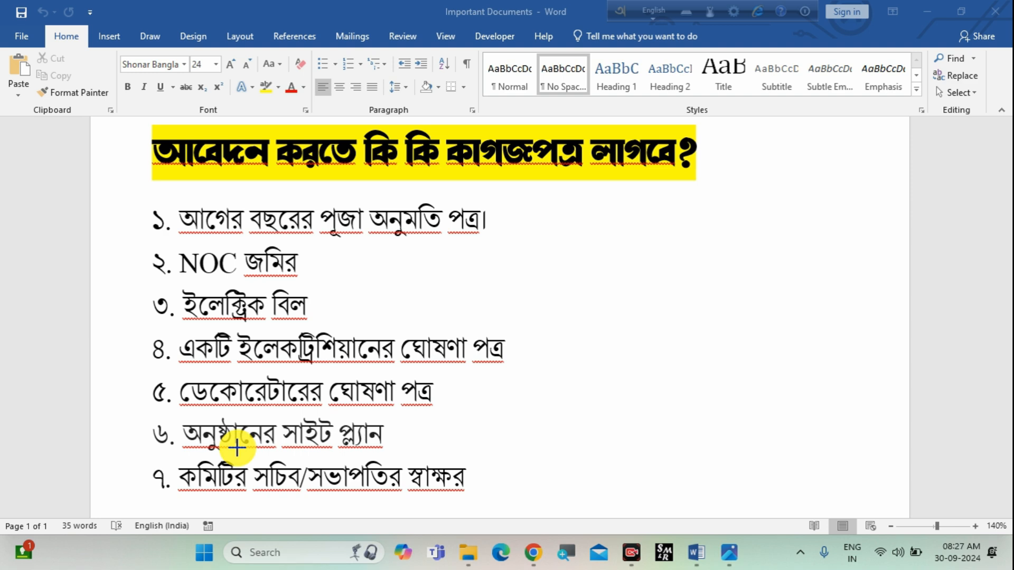
Mark the NOC item, outline the signature item and the whole document list, then clear the annotations
mouse_move(175, 250)
mouse_down()
mouse_move(208, 280)
mouse_move(272, 279)
mouse_move(183, 255)
mouse_up()
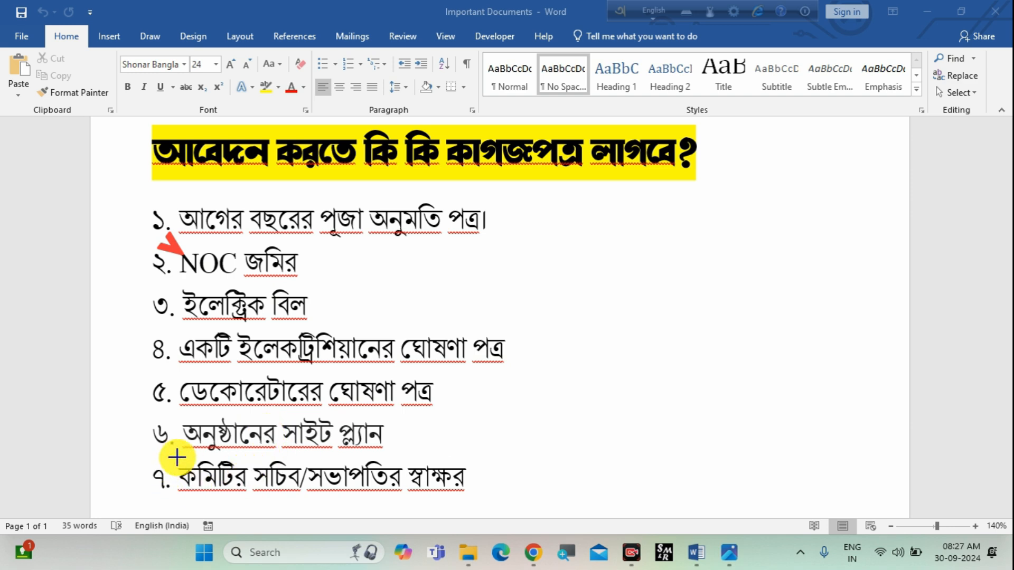
mouse_move(178, 455)
mouse_down()
mouse_move(290, 493)
mouse_move(403, 480)
mouse_move(407, 499)
mouse_up()
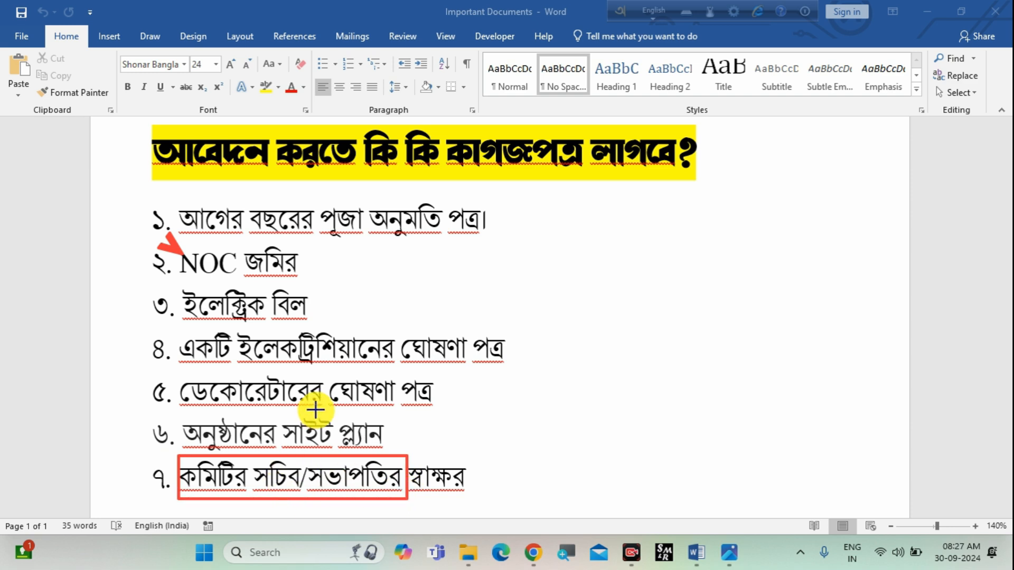
mouse_move(143, 192)
mouse_down()
mouse_move(496, 453)
mouse_move(533, 532)
mouse_up()
click(676, 517)
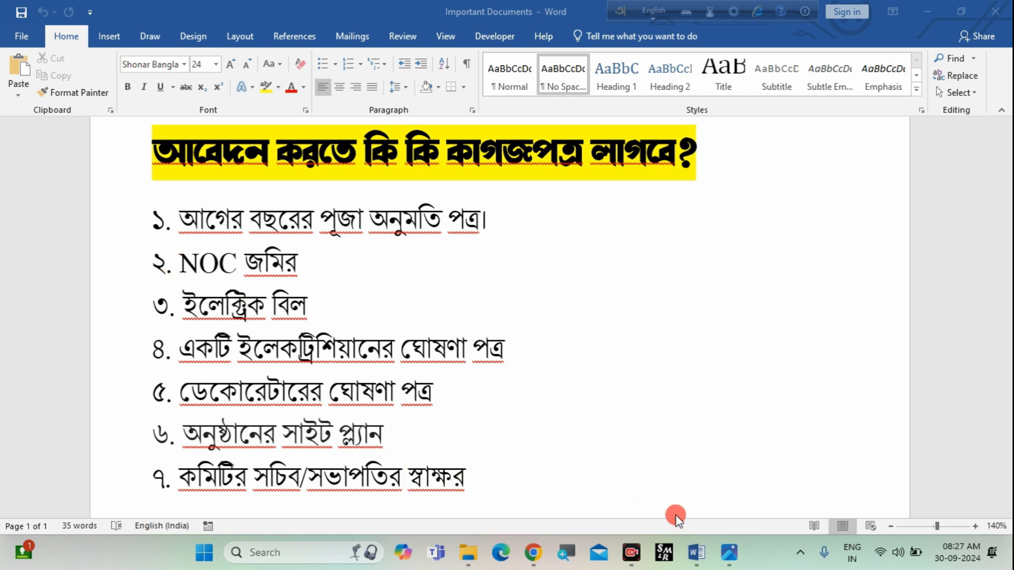
Switch to Chrome and highlight the address of the Birbhum District Puja Permission site
click(534, 552)
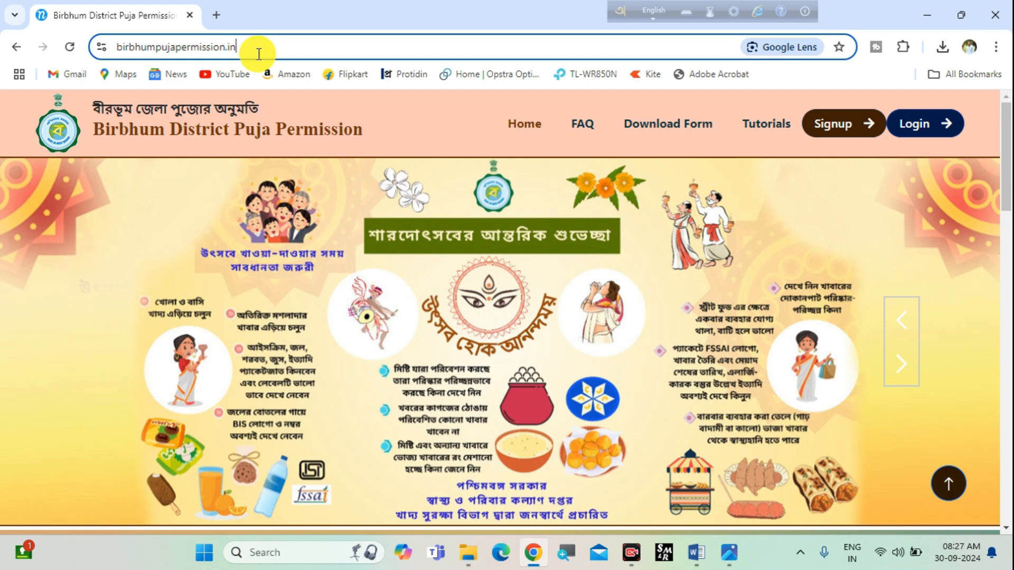
drag(259, 53, 100, 45)
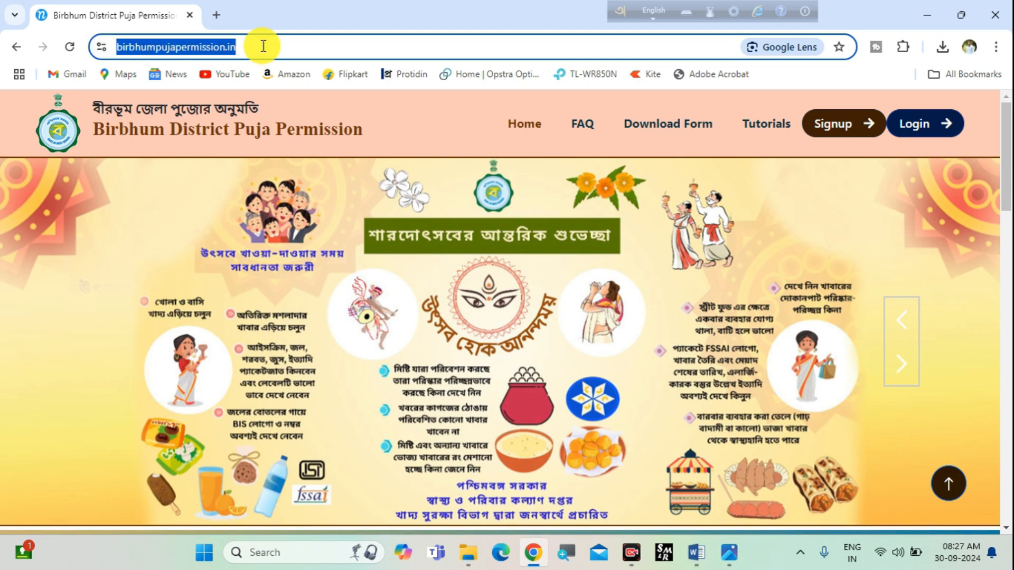
click(296, 236)
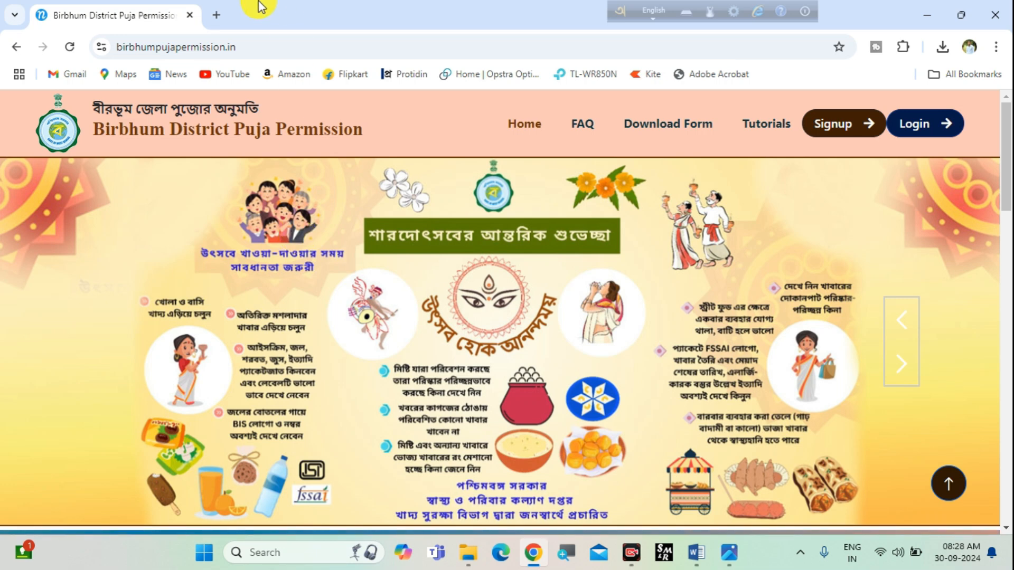
Search Google in a new tab for "murshidabad durga puja permission 2024"
click(216, 15)
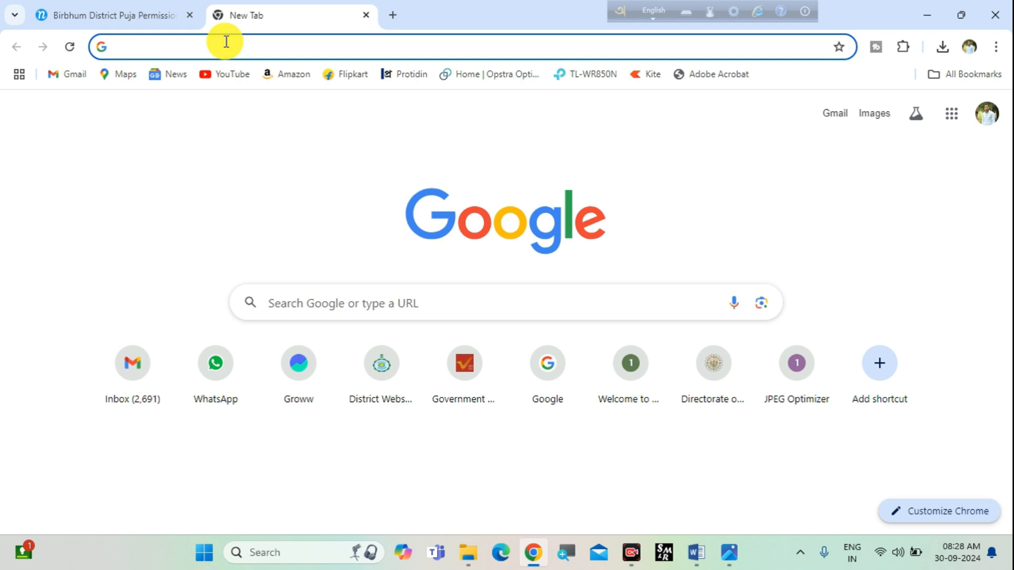
text(murshi)
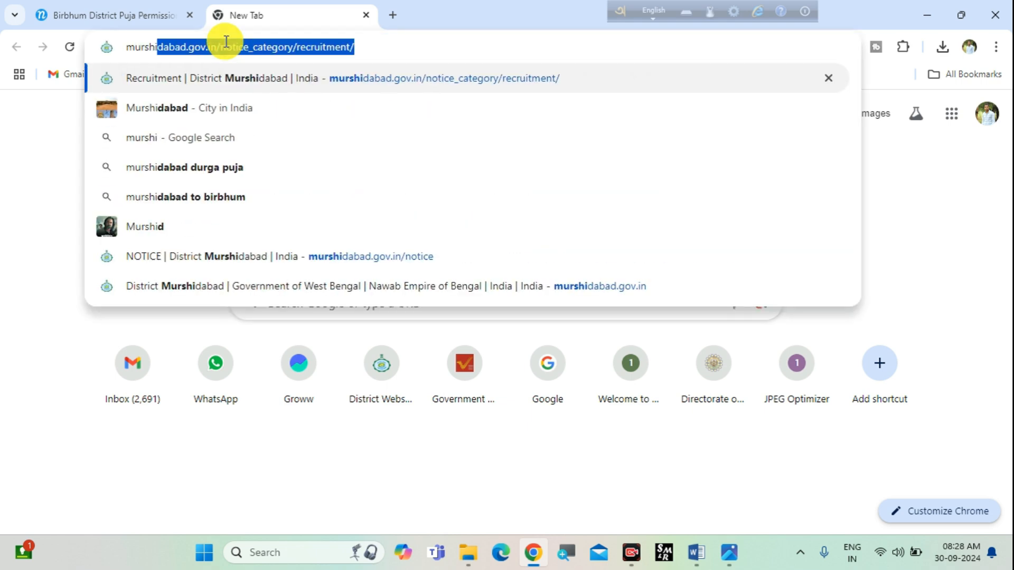
text(dabad puja)
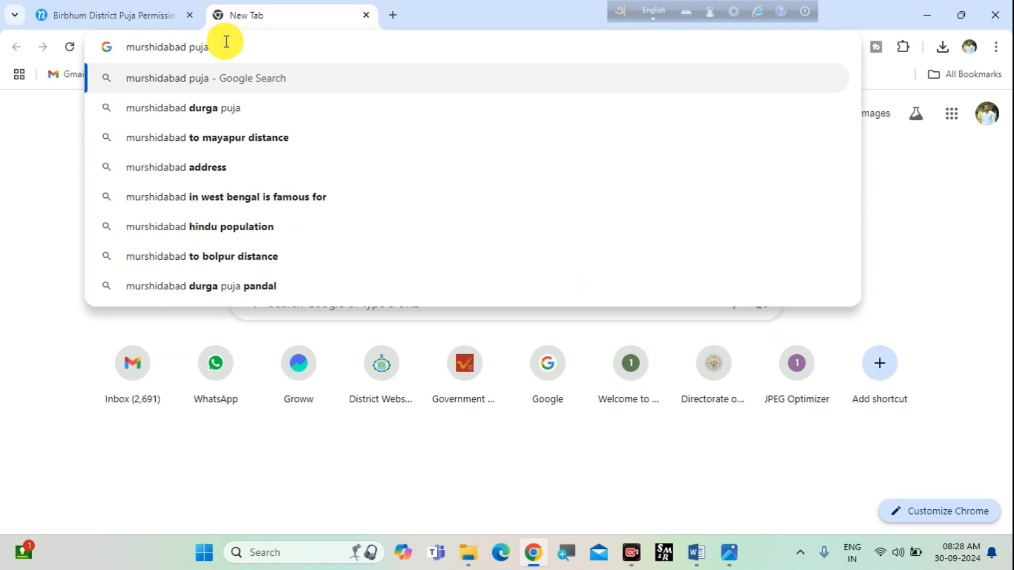
key(Down)
key(Down)
key(Up)
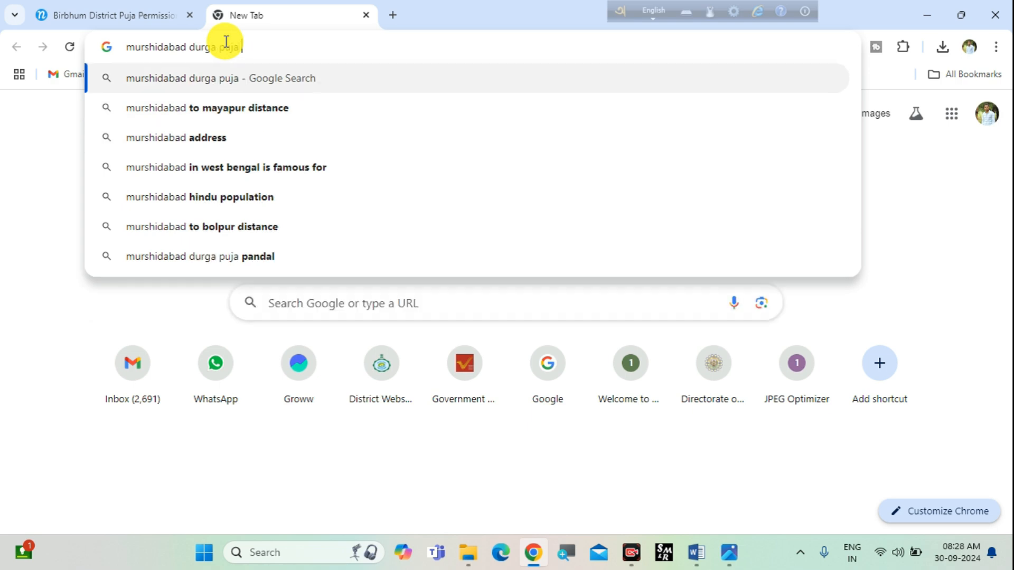
text(perm)
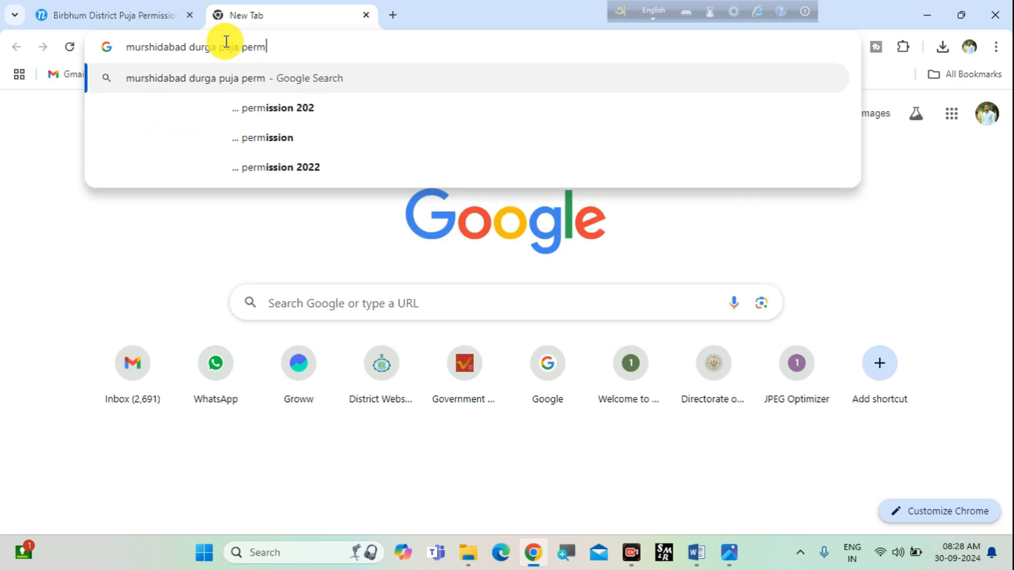
key(Down)
key(BackSpace)
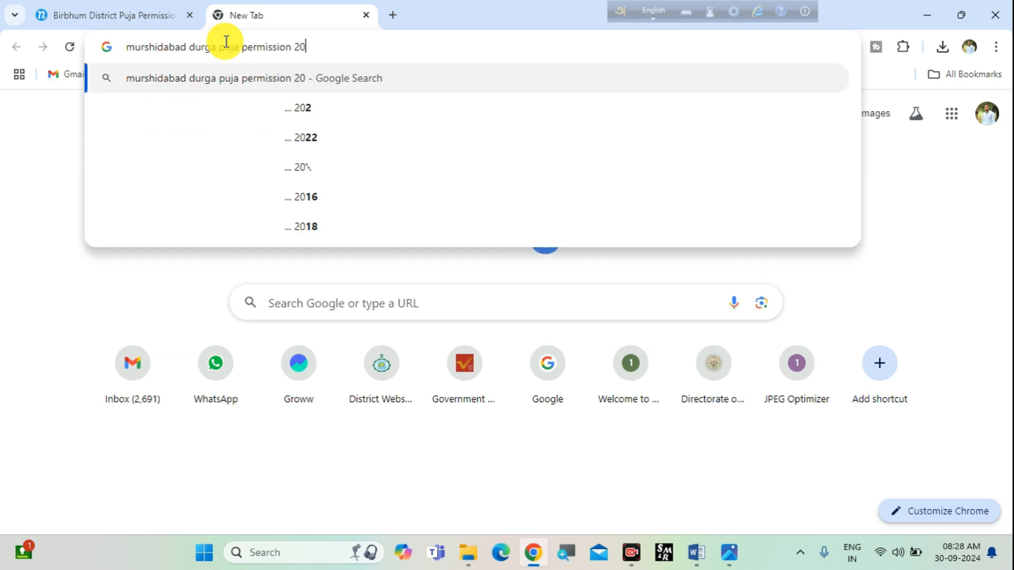
text(24)
key(Return)
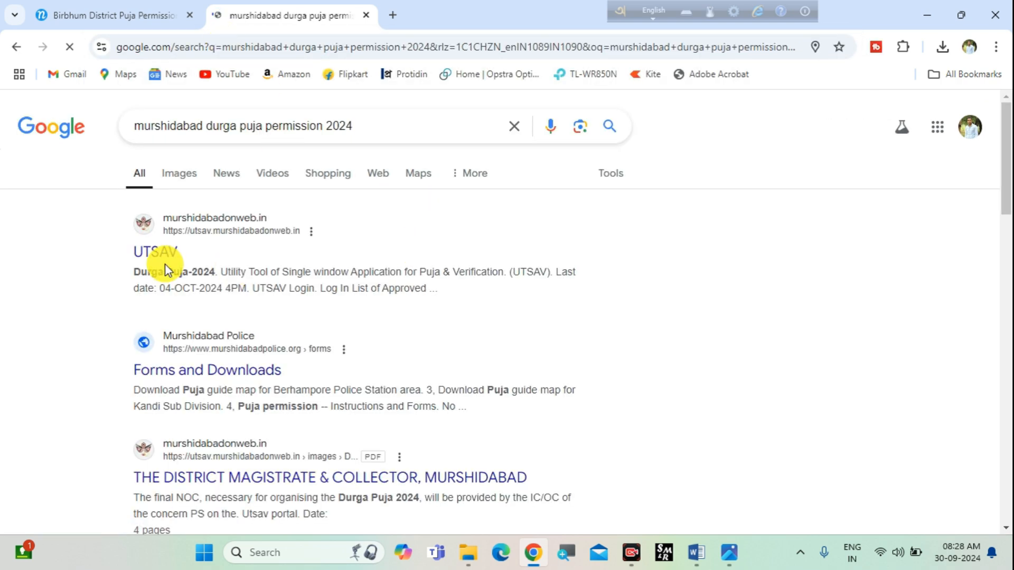
Open the UTSAV result and examine its login, registration and downloadable forms sections
click(166, 256)
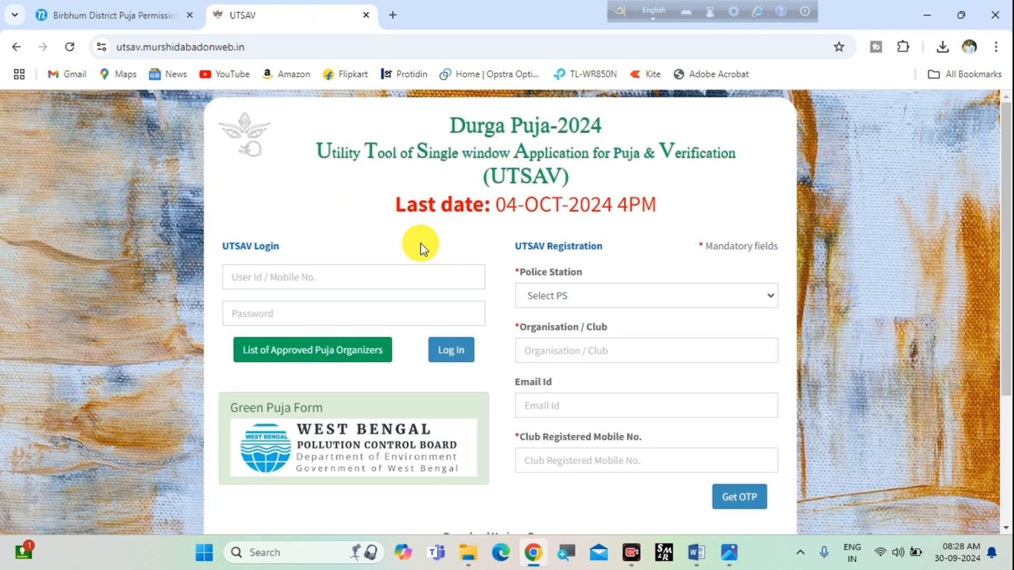
scroll(670, 168, down, 3)
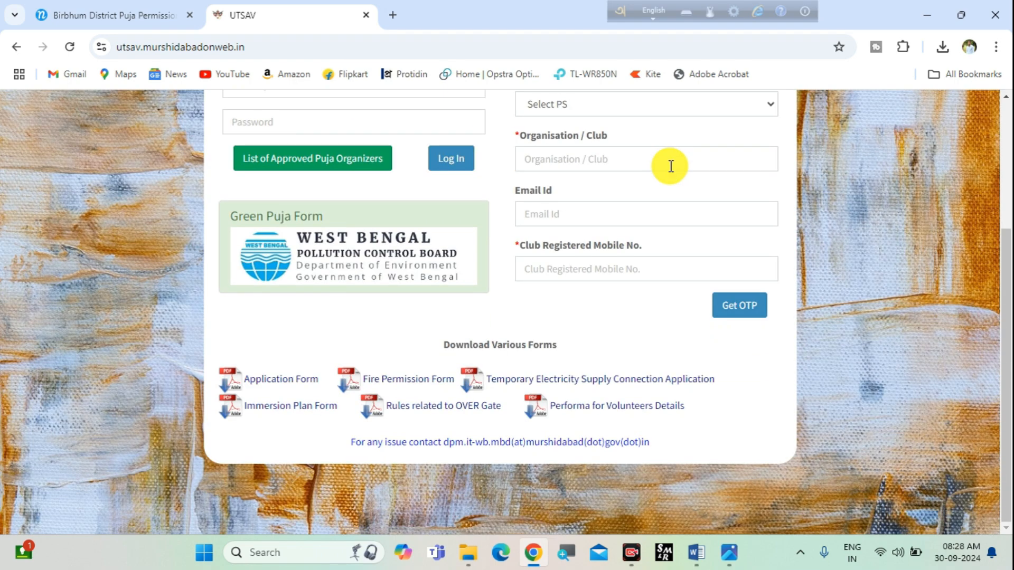
scroll(671, 167, up, 3)
scroll(572, 264, down, 3)
scroll(316, 337, up, 4)
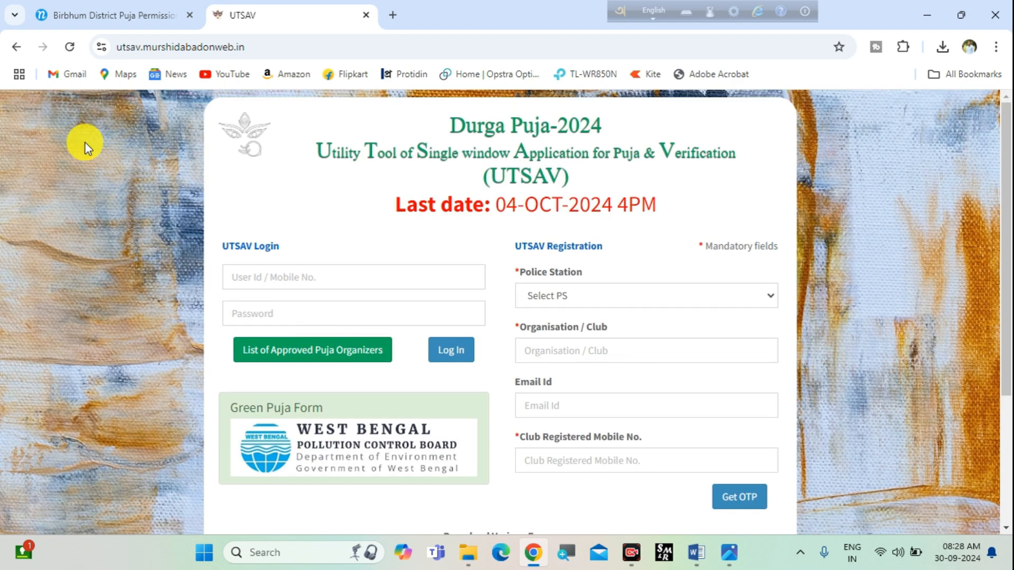
Close the UTSAV page, open the signup form on the Birbhum Puja Permission site and dismiss its announcement
click(74, 13)
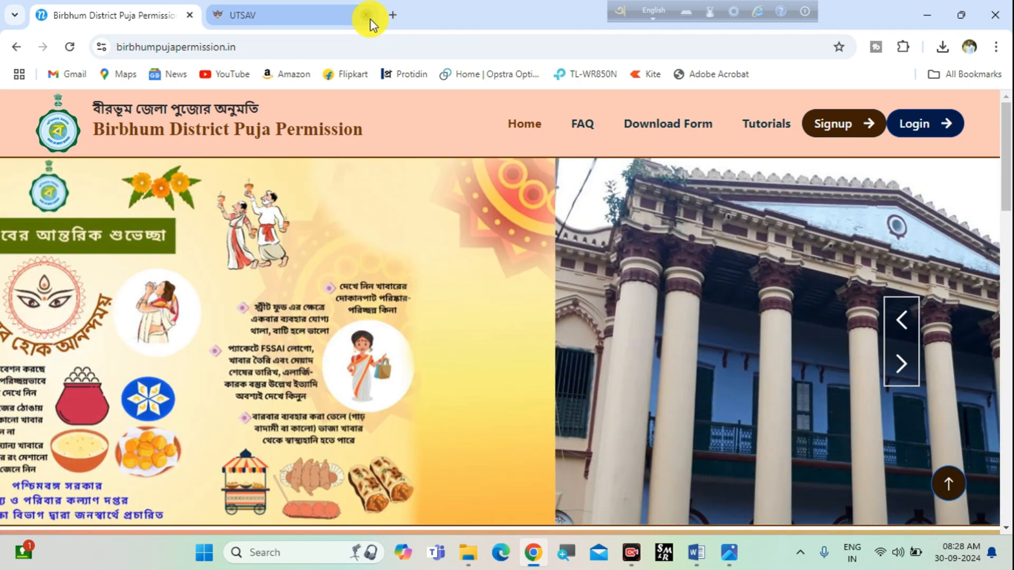
click(367, 16)
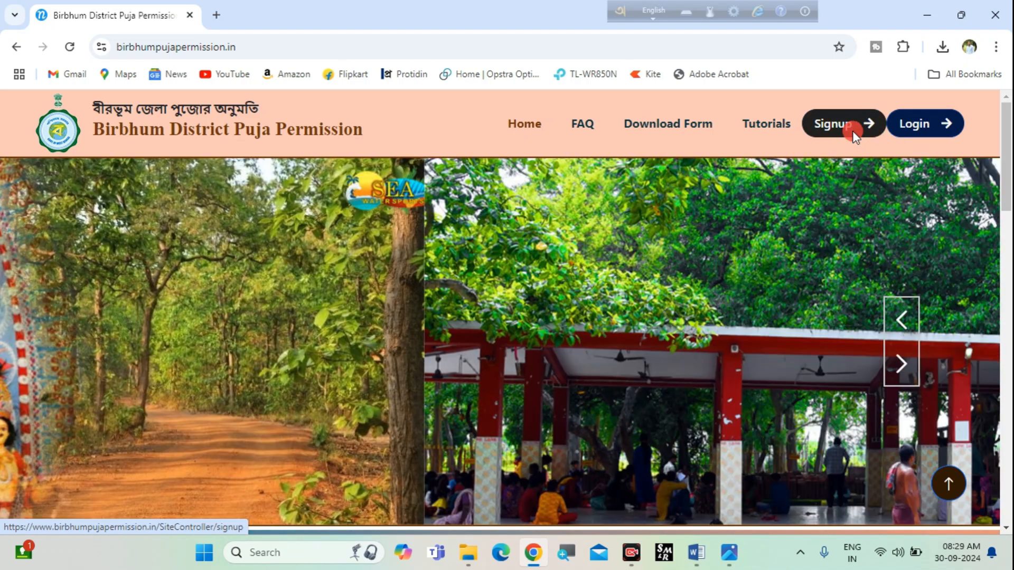
click(852, 131)
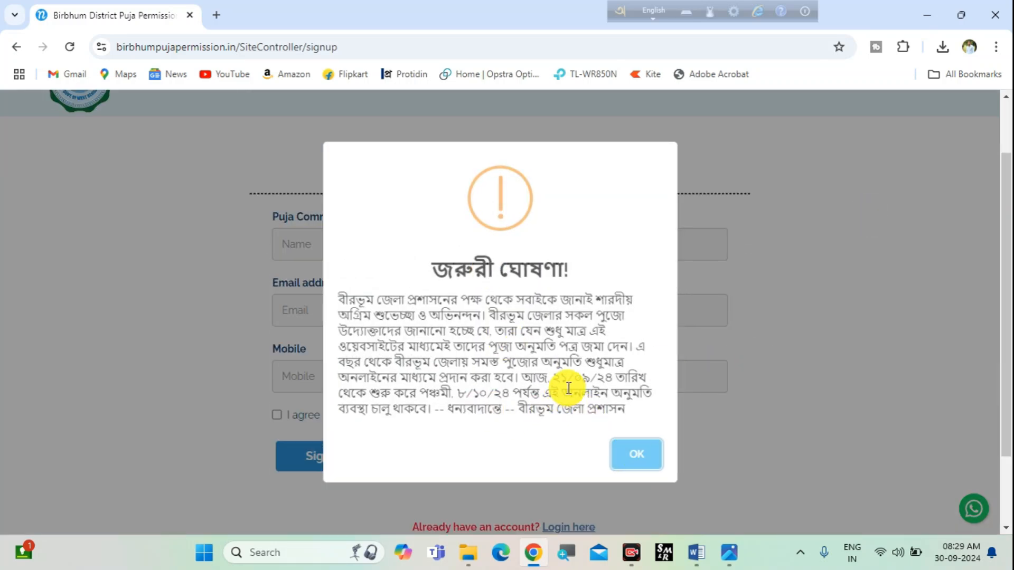
click(645, 467)
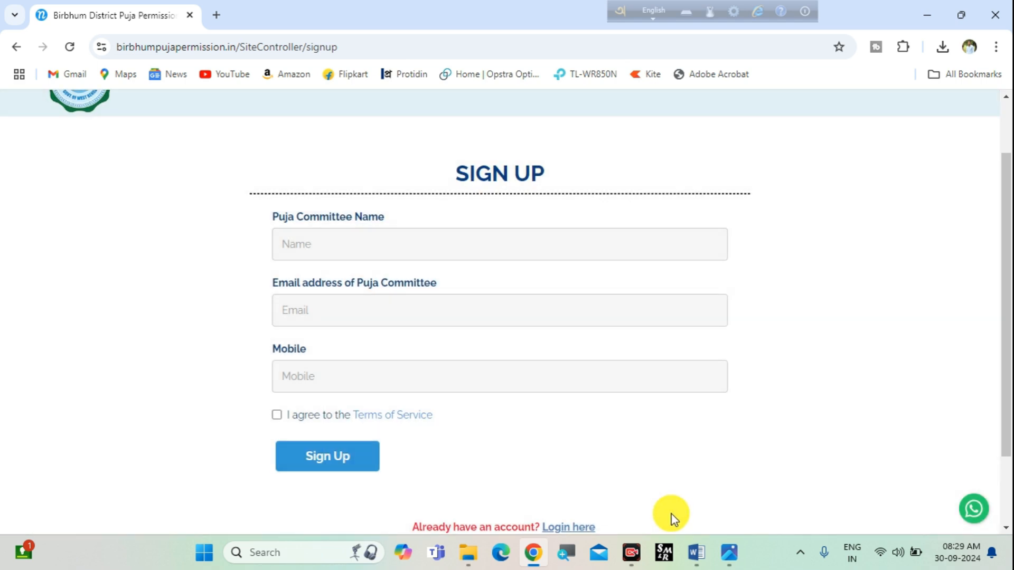
Examine the signup form's committee name, email, mobile, terms agreement and Sign Up fields, marking each one and clearing the marks
mouse_move(273, 227)
mouse_down()
mouse_move(285, 260)
mouse_move(441, 260)
mouse_up()
mouse_move(273, 294)
mouse_down()
mouse_move(281, 310)
mouse_move(413, 327)
mouse_up()
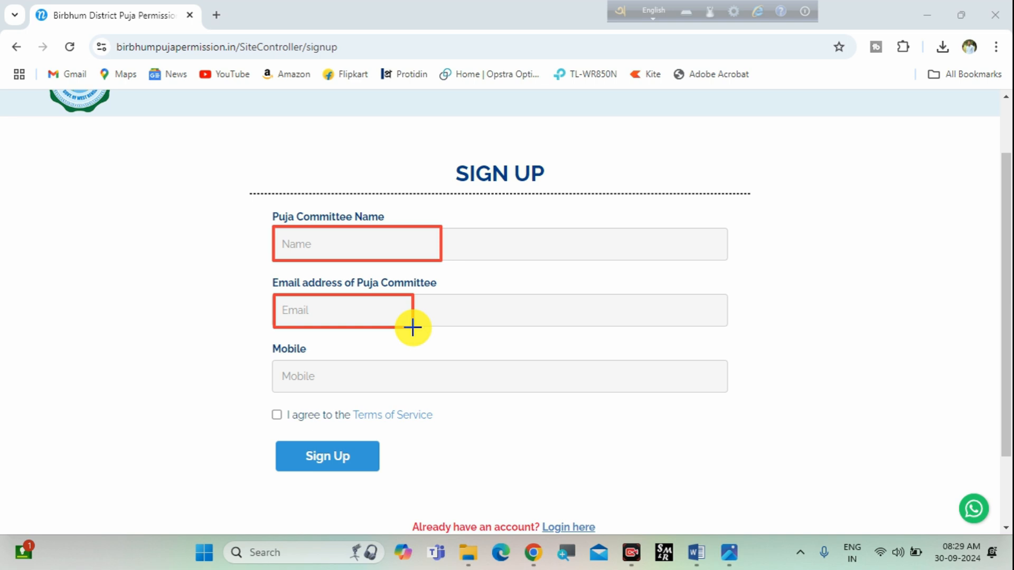
mouse_move(273, 355)
mouse_down()
mouse_move(278, 378)
mouse_move(426, 396)
mouse_up()
drag(267, 407, 421, 471)
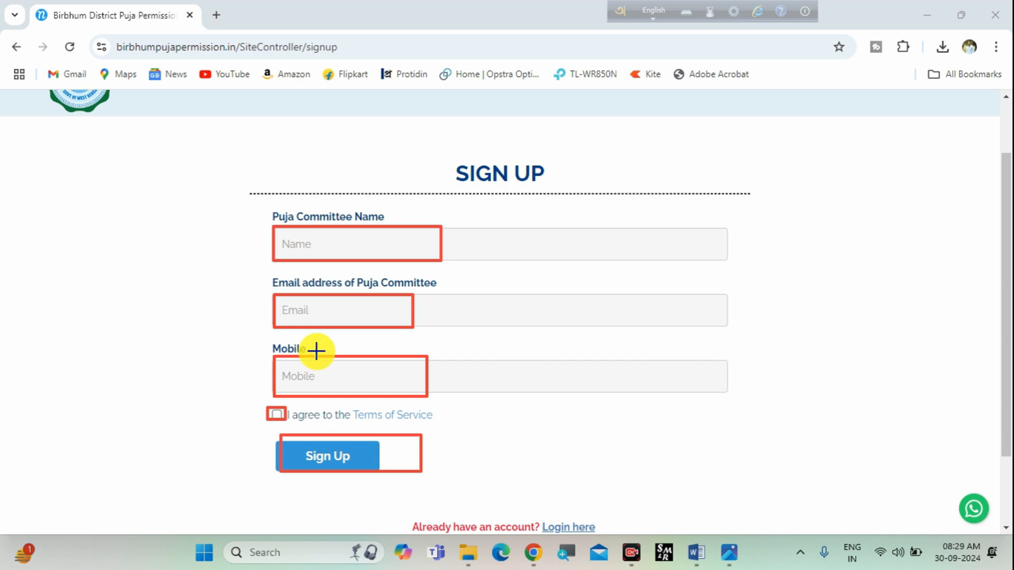
click(670, 518)
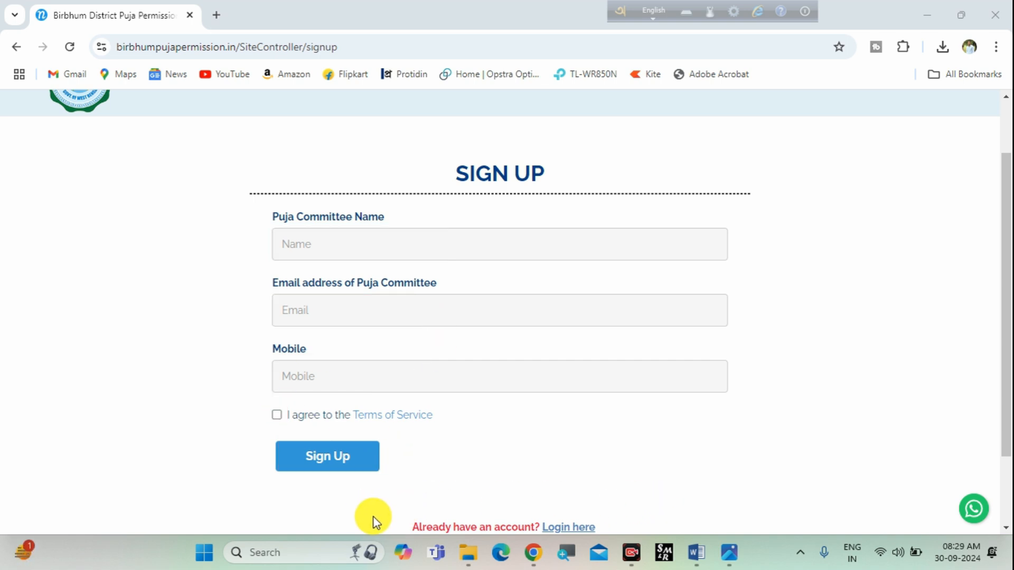
scroll(491, 316, down, 2)
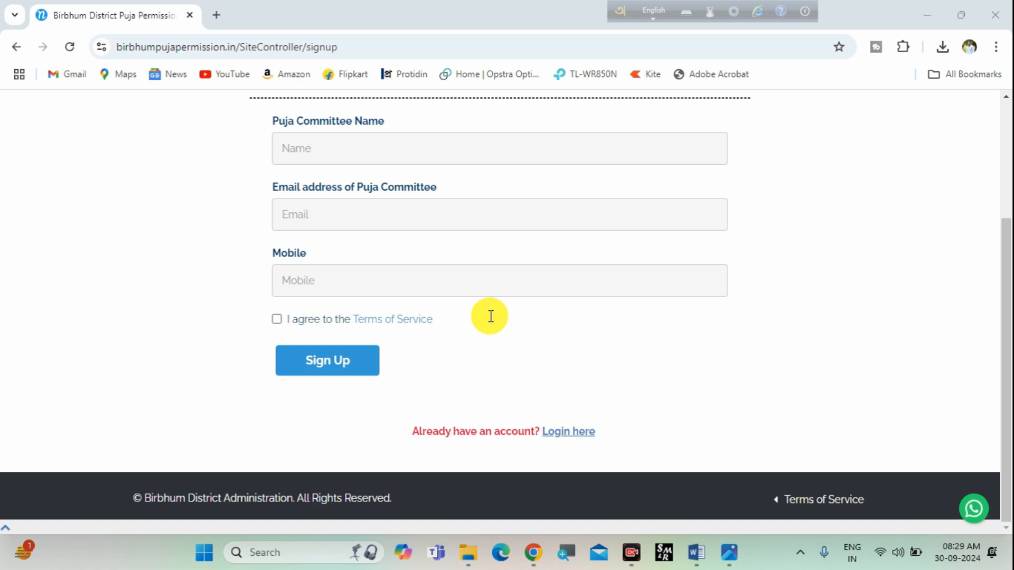
scroll(490, 316, up, 2)
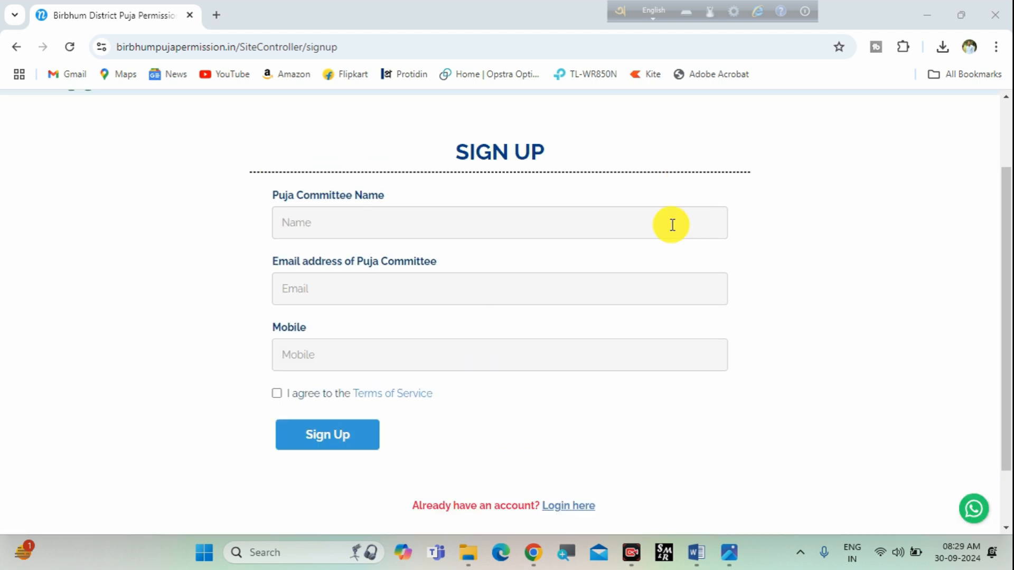
Open the login page for existing accounts and mark its registered mobile number, Get OTP and last-OTP validation options
click(580, 507)
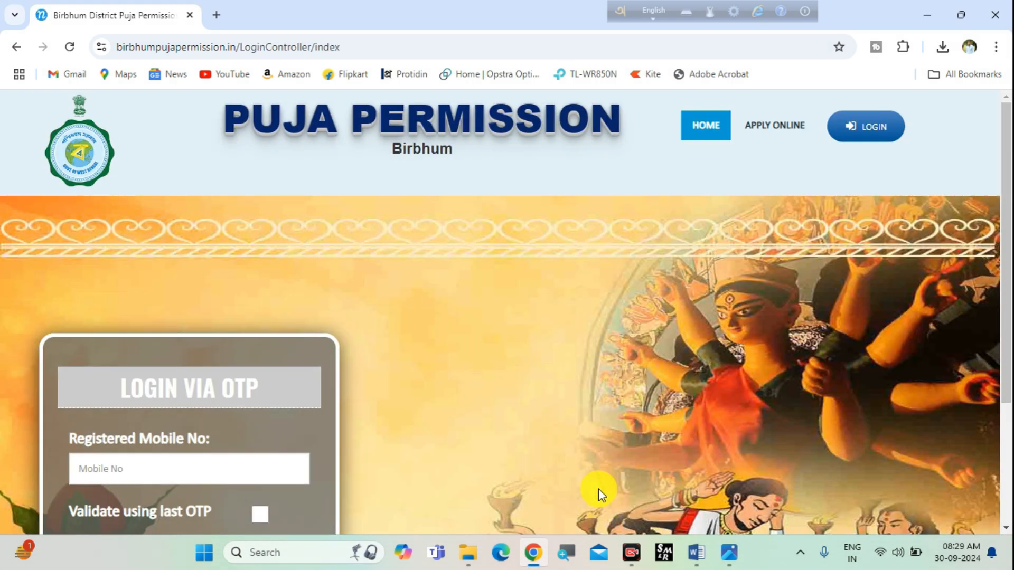
scroll(598, 494, down, 3)
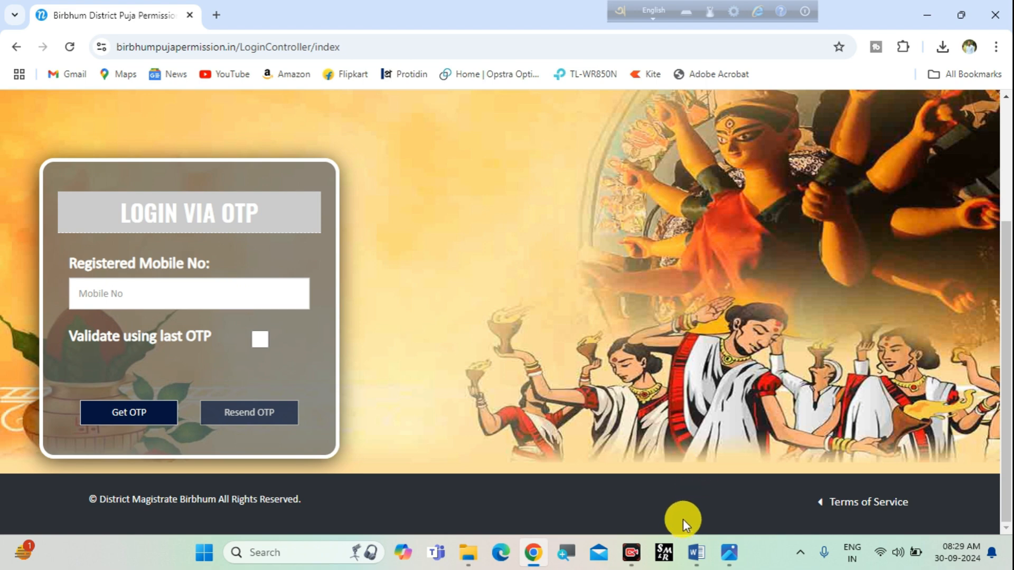
click(77, 304)
drag(78, 303, 196, 310)
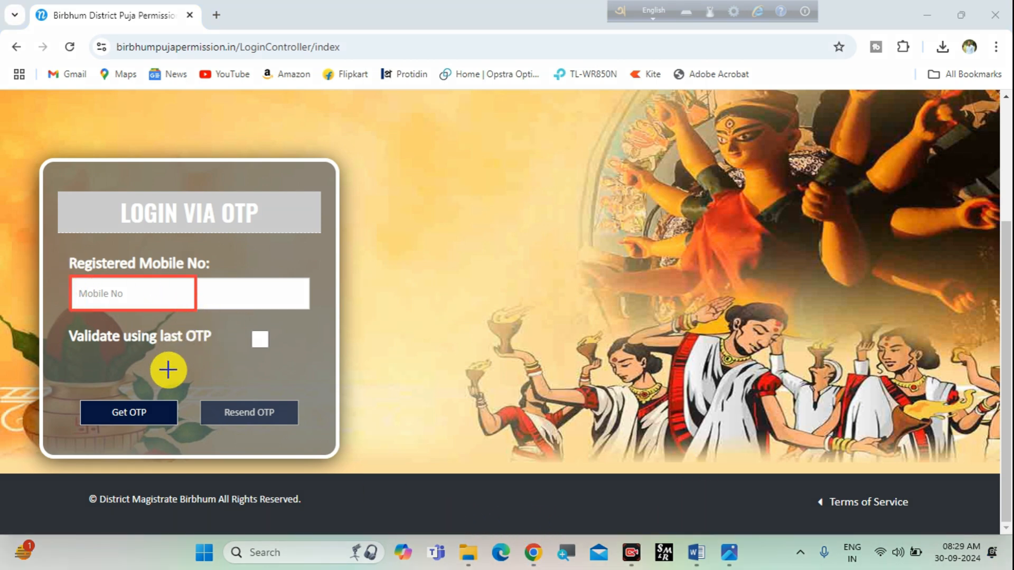
drag(93, 399, 156, 437)
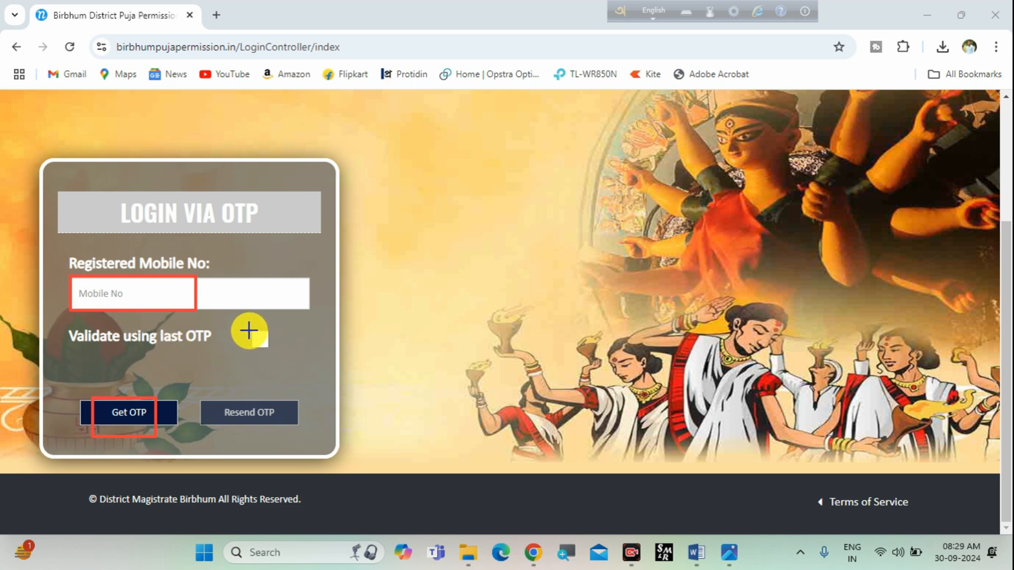
drag(245, 324, 274, 356)
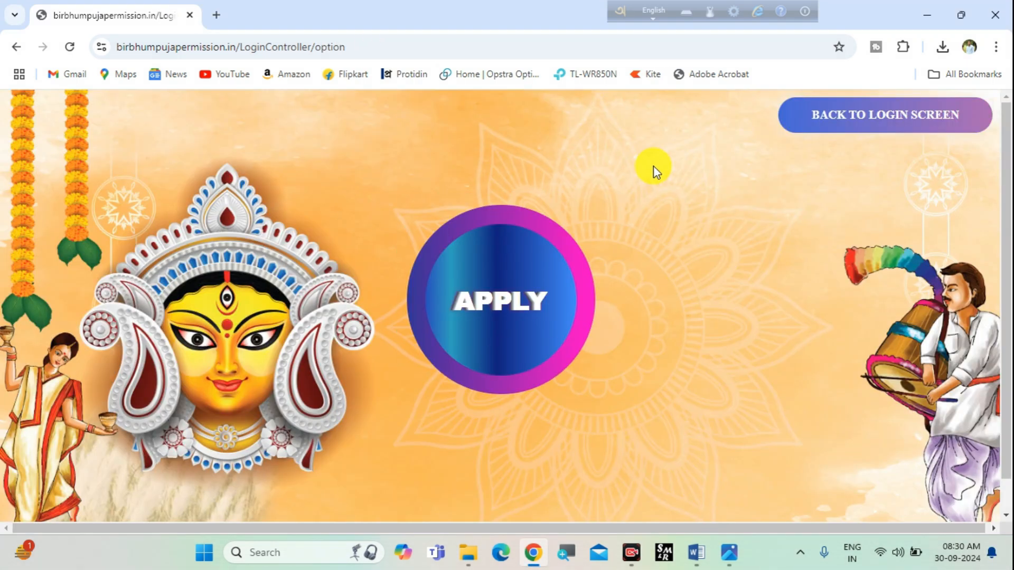
Start an application for Durga Puja 2024 permission and open its application form
click(507, 306)
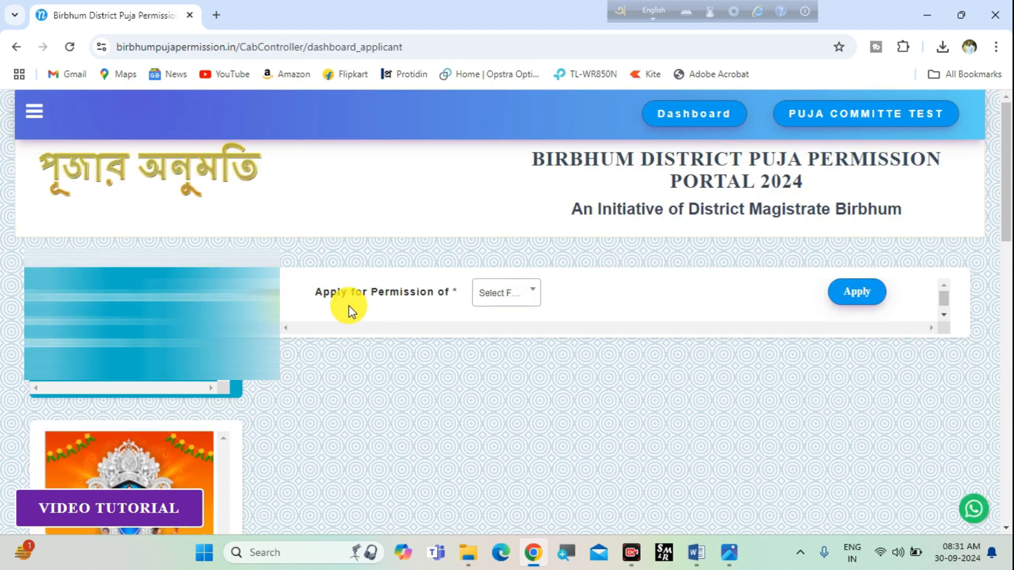
click(523, 293)
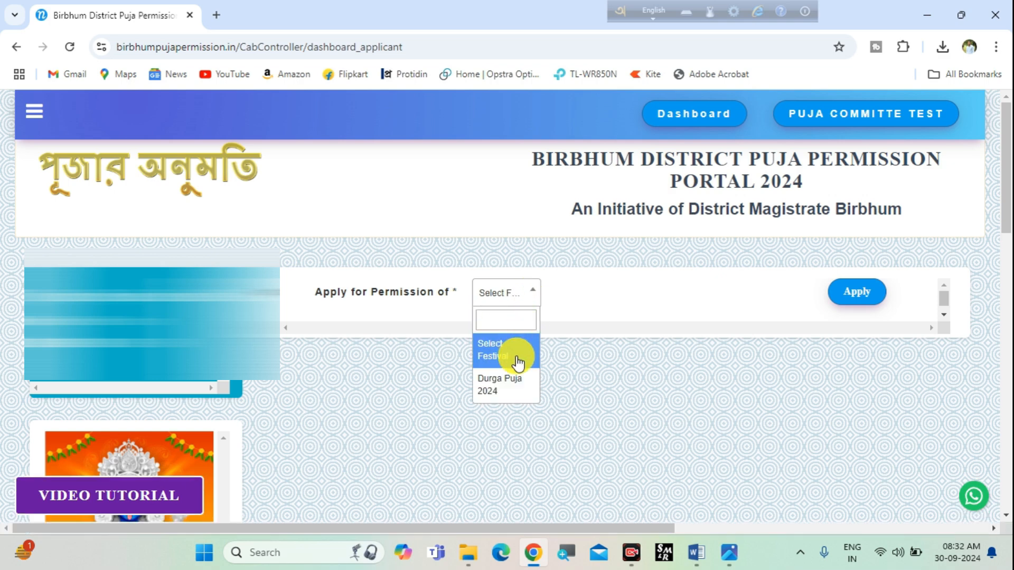
click(507, 393)
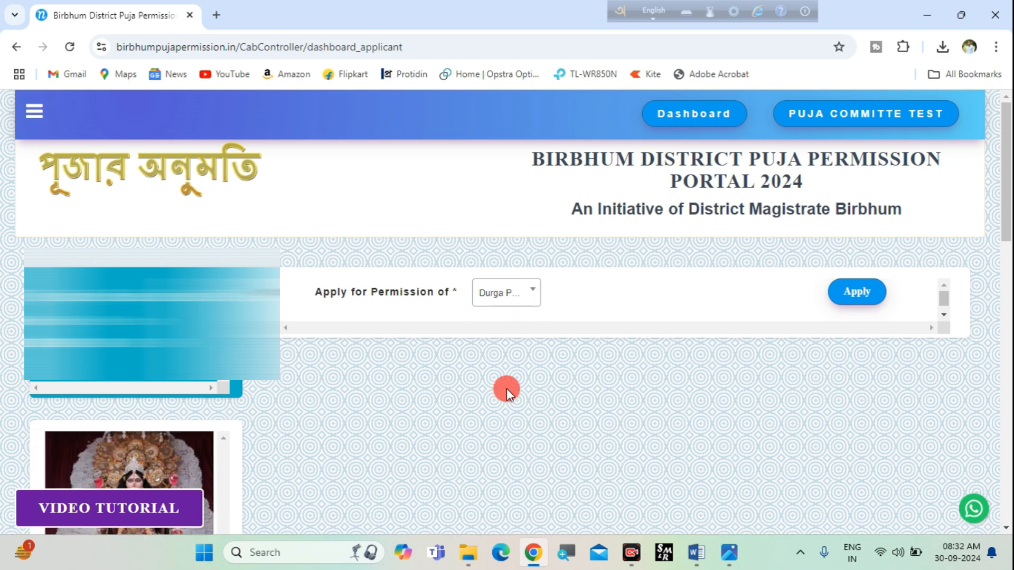
click(844, 293)
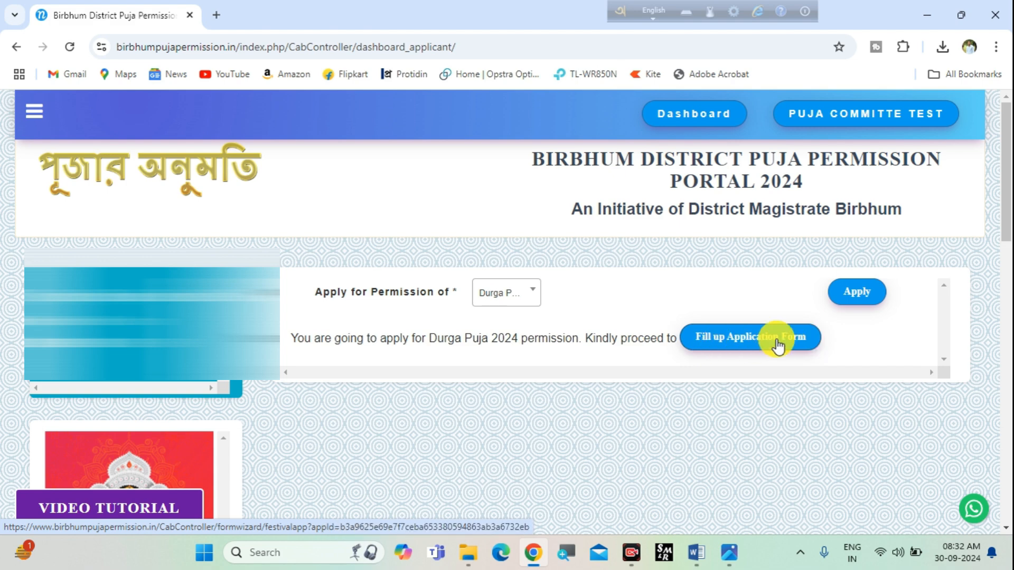
click(753, 344)
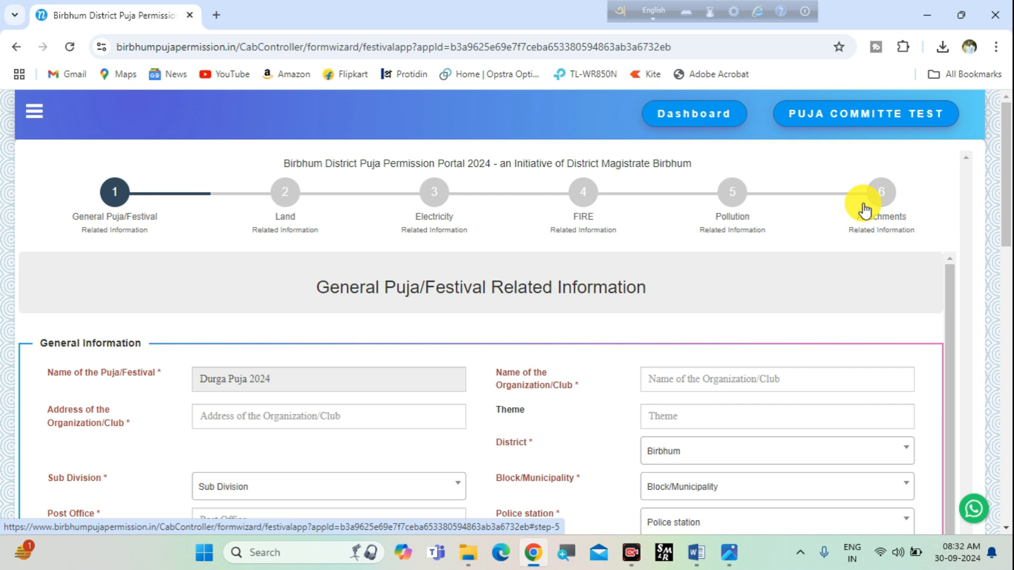
Examine the General Information section, marking the organization name, address, theme, district and sub division fields and clearing the marks
scroll(864, 210, down, 1)
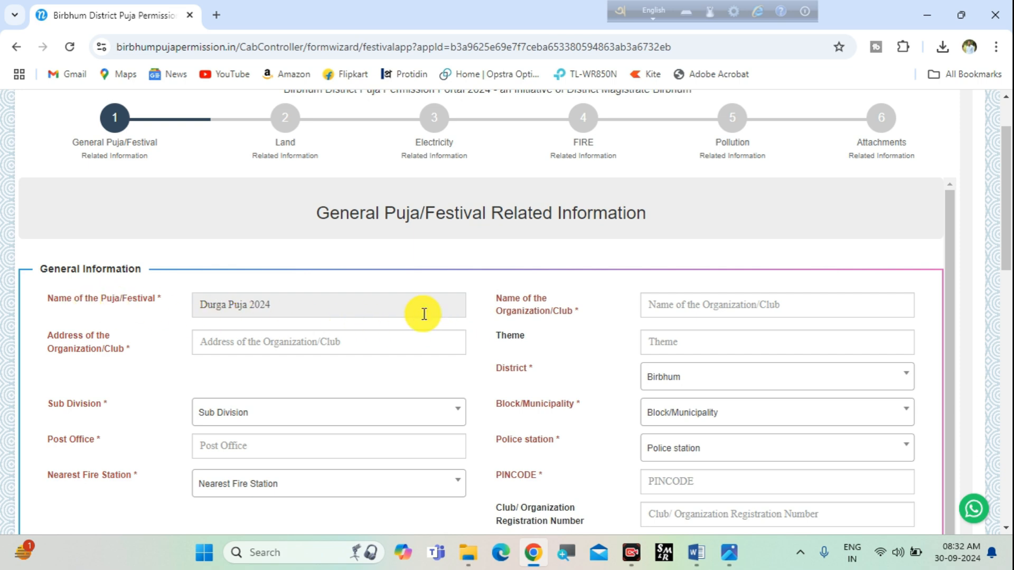
scroll(486, 316, down, 1)
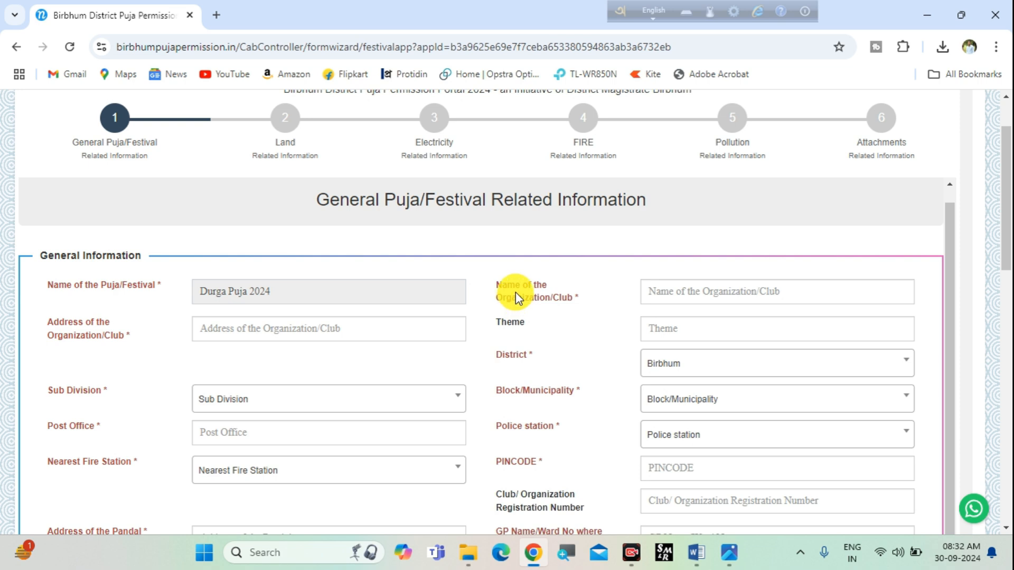
click(671, 512)
click(545, 492)
mouse_move(637, 280)
mouse_down()
mouse_move(738, 301)
mouse_move(910, 303)
mouse_up()
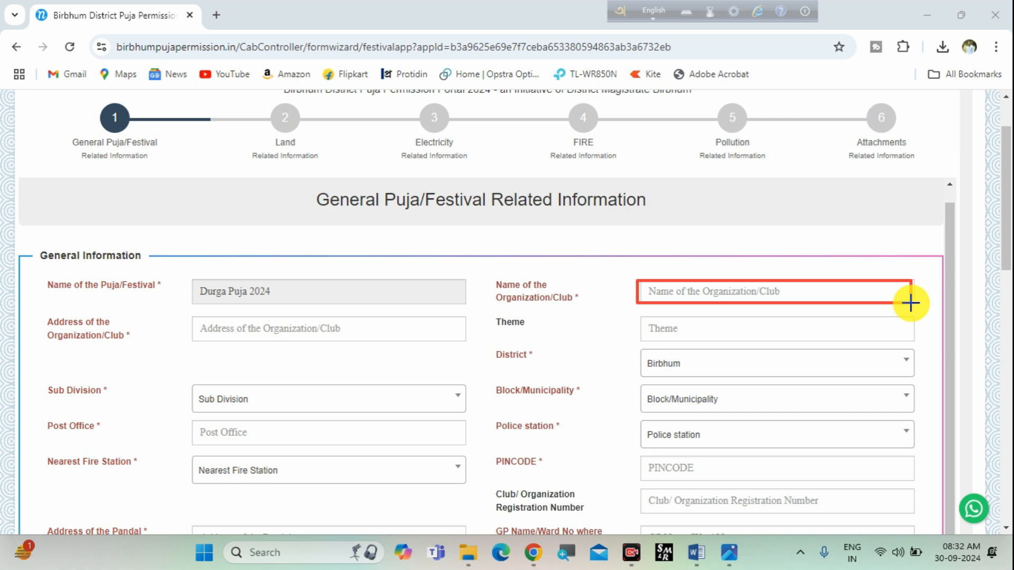
mouse_move(191, 318)
mouse_down()
mouse_move(324, 346)
mouse_move(459, 343)
mouse_up()
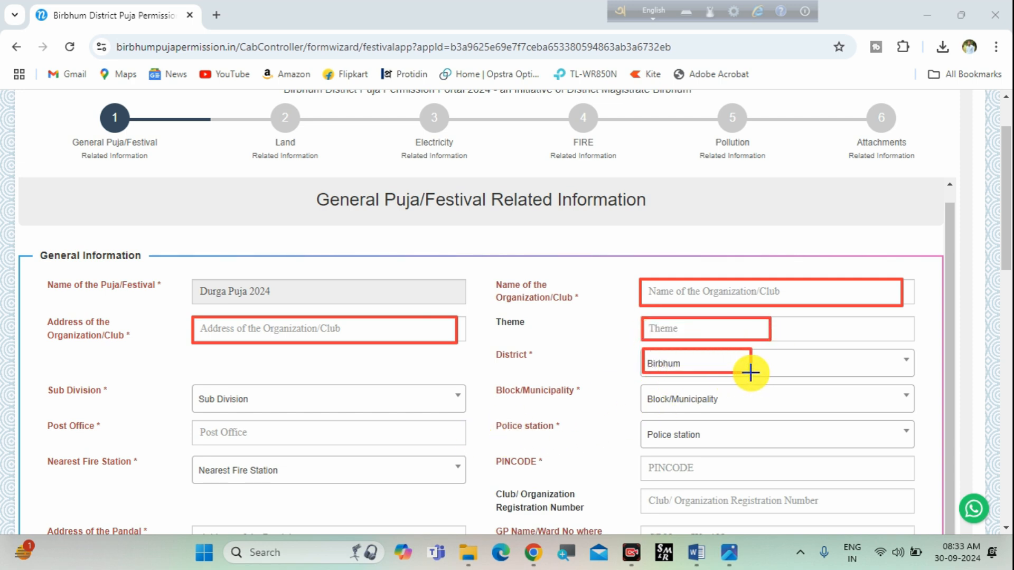
mouse_move(193, 386)
mouse_down()
mouse_move(245, 412)
mouse_move(294, 414)
mouse_up()
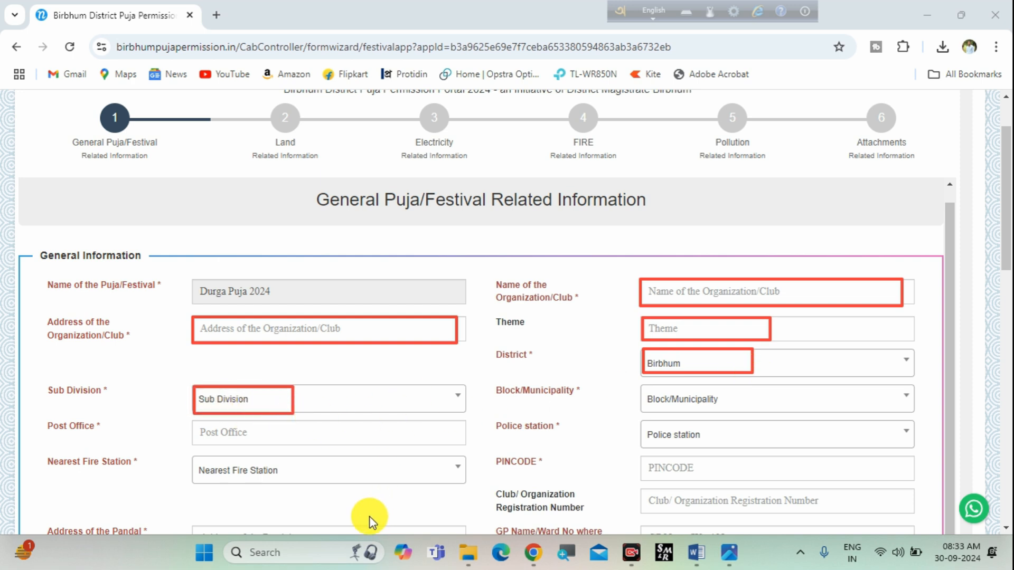
click(669, 519)
click(372, 513)
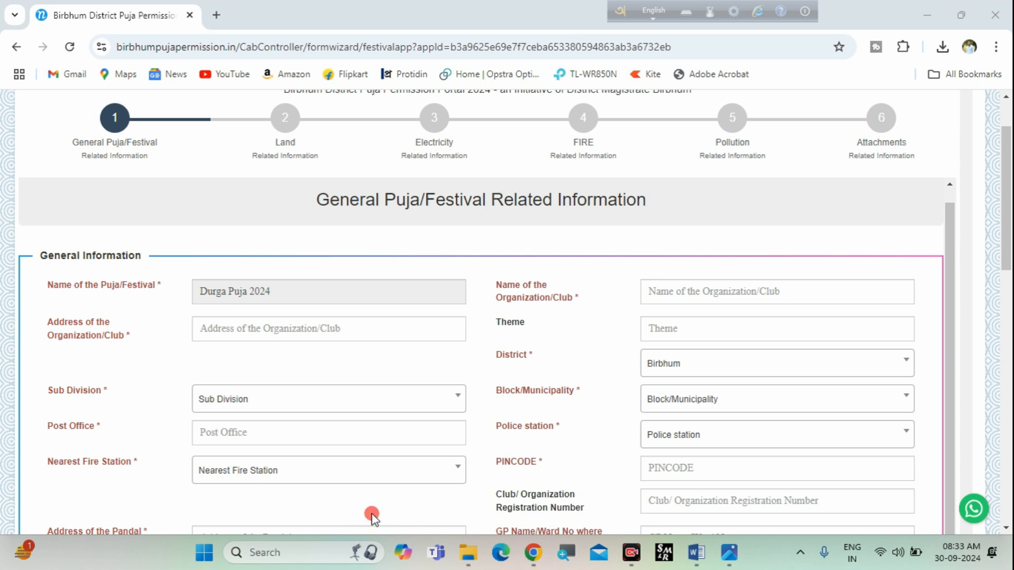
Set the sub division to RAMPURHAT and the block/municipality to MURARAI-I
click(266, 402)
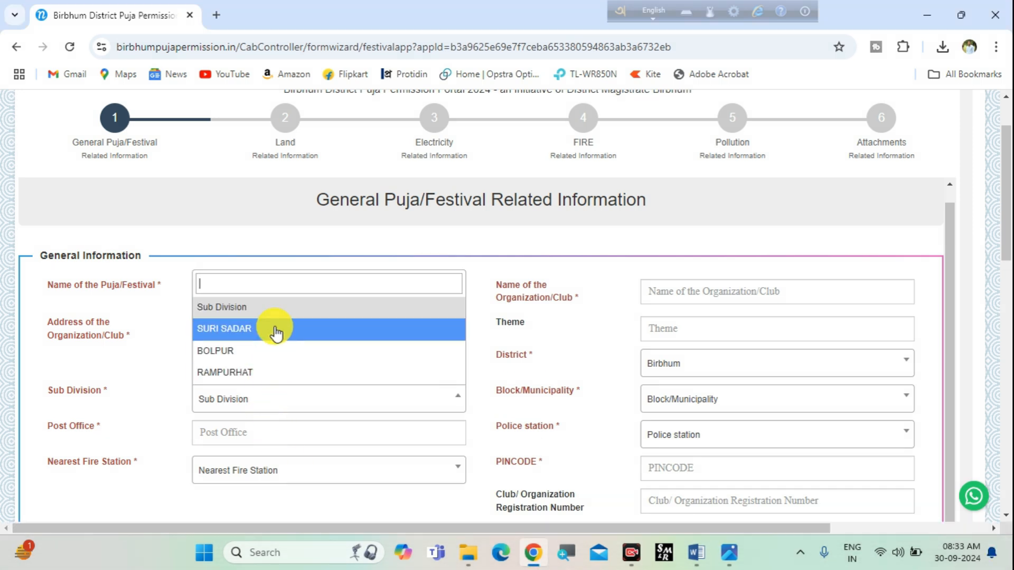
click(267, 374)
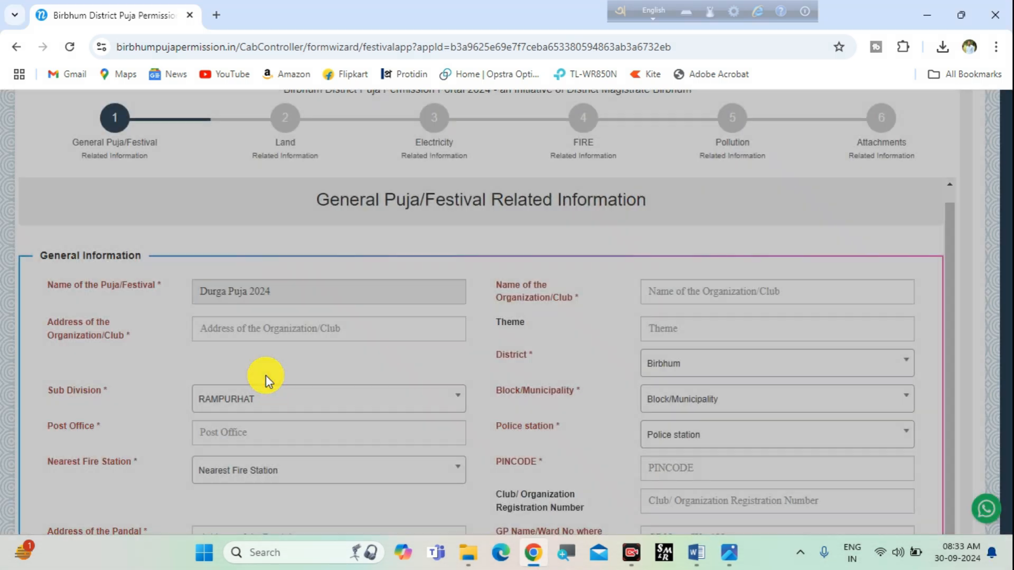
click(684, 404)
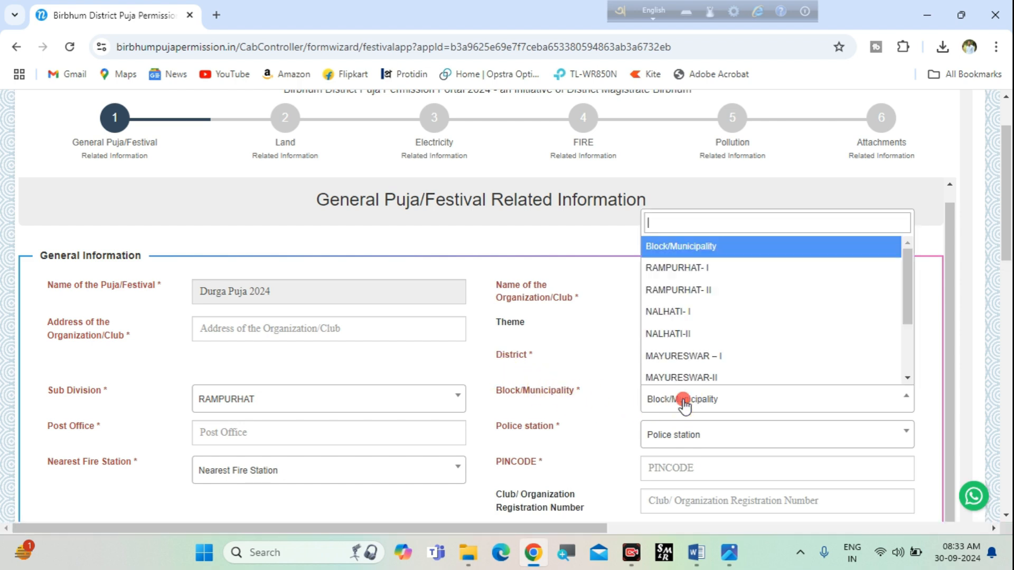
scroll(814, 330, down, 3)
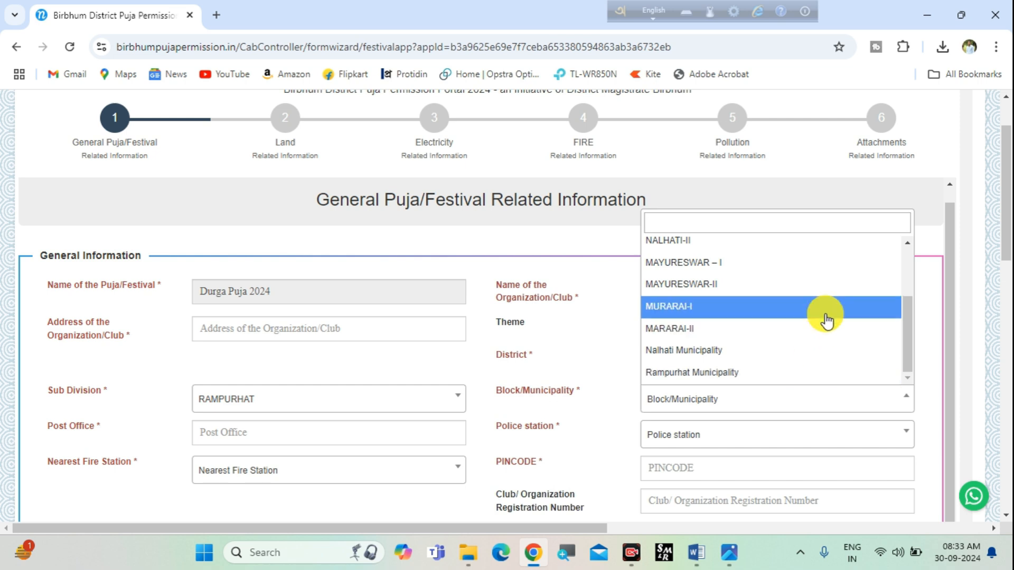
click(821, 312)
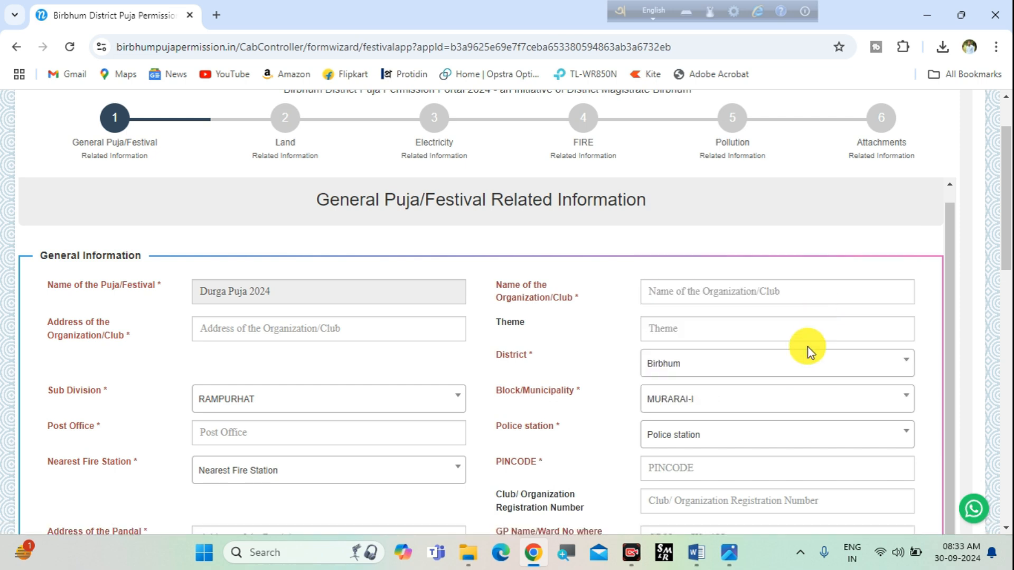
Set the police station to MURARAI and the nearest fire station to Rampurhat Fire Station
click(700, 446)
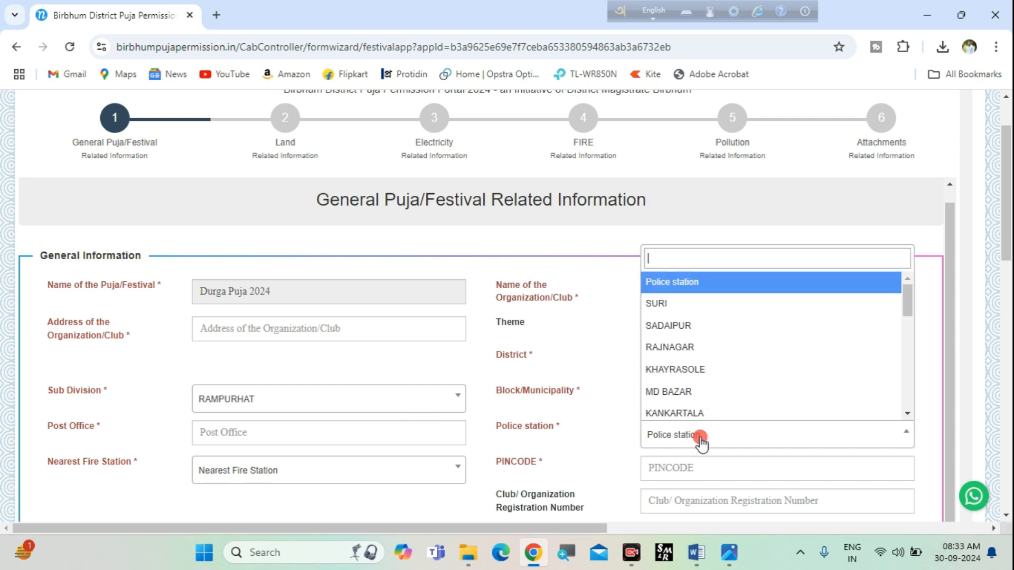
scroll(787, 391, down, 4)
scroll(789, 393, down, 1)
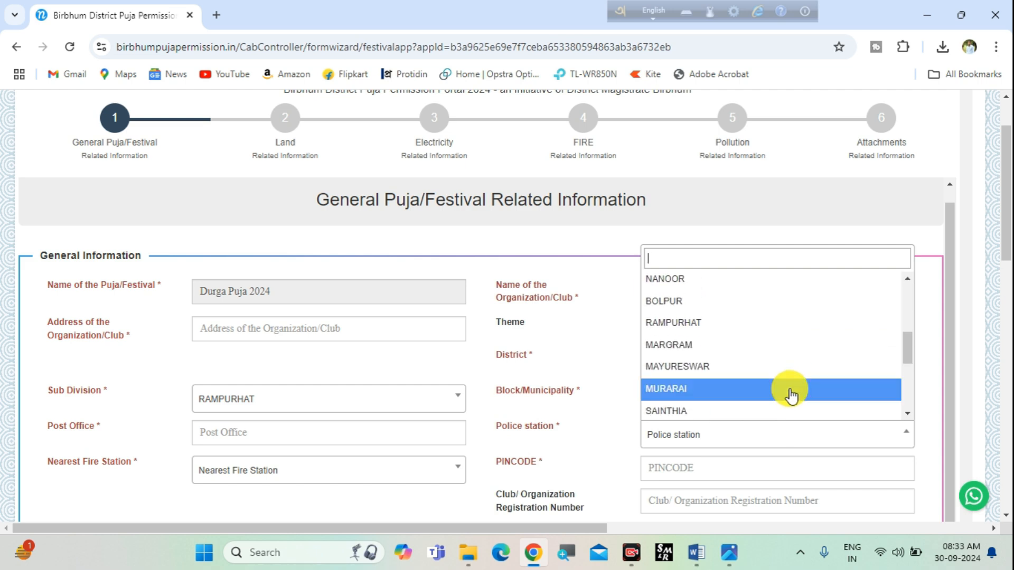
click(789, 391)
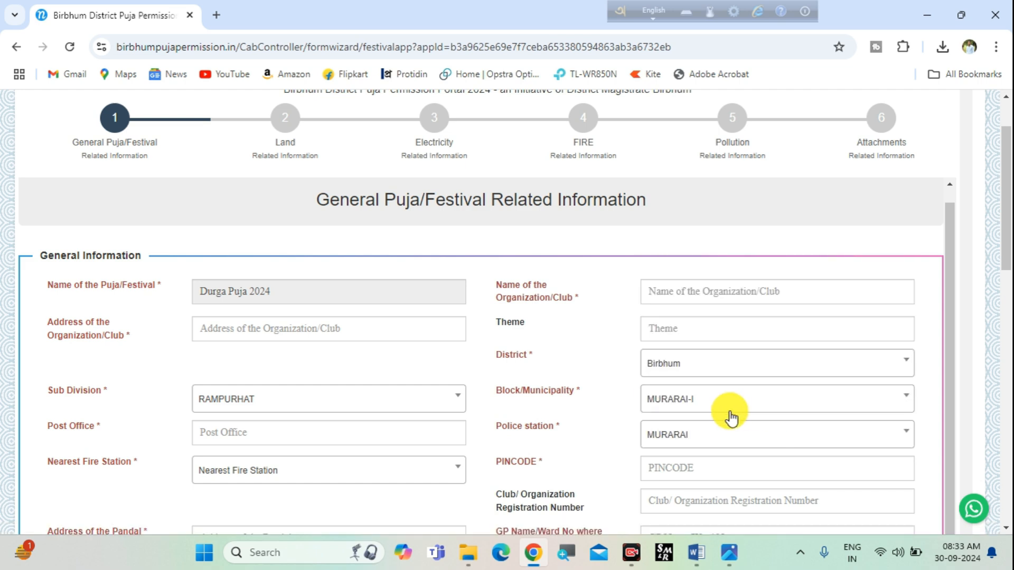
scroll(573, 435, down, 1)
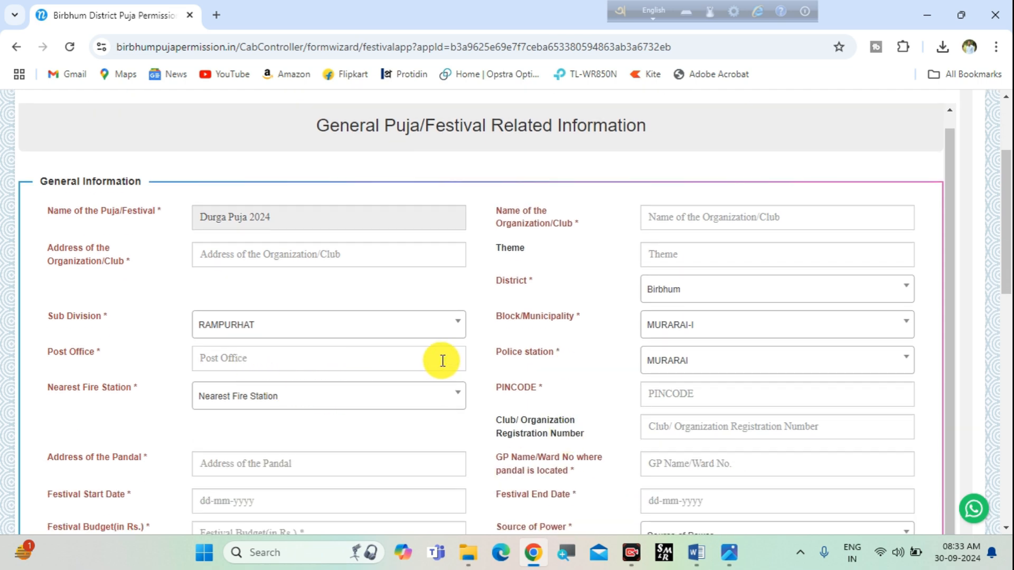
right_click(668, 395)
click(437, 403)
click(434, 403)
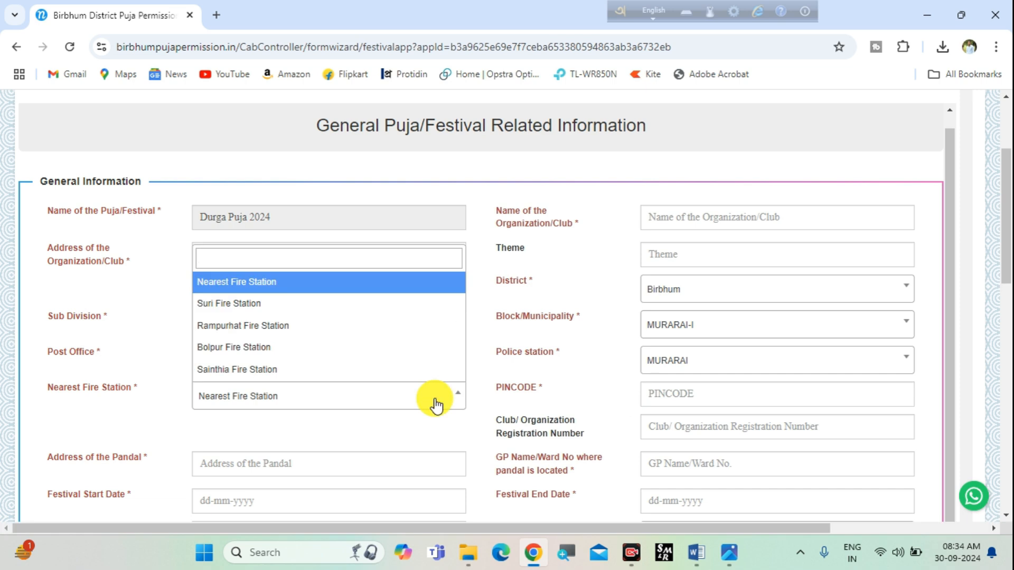
click(395, 332)
Examine the pandal address, festival start and end date, GP/ward, club registration number and budget fields, marking each and clearing the marks
scroll(548, 394, down, 1)
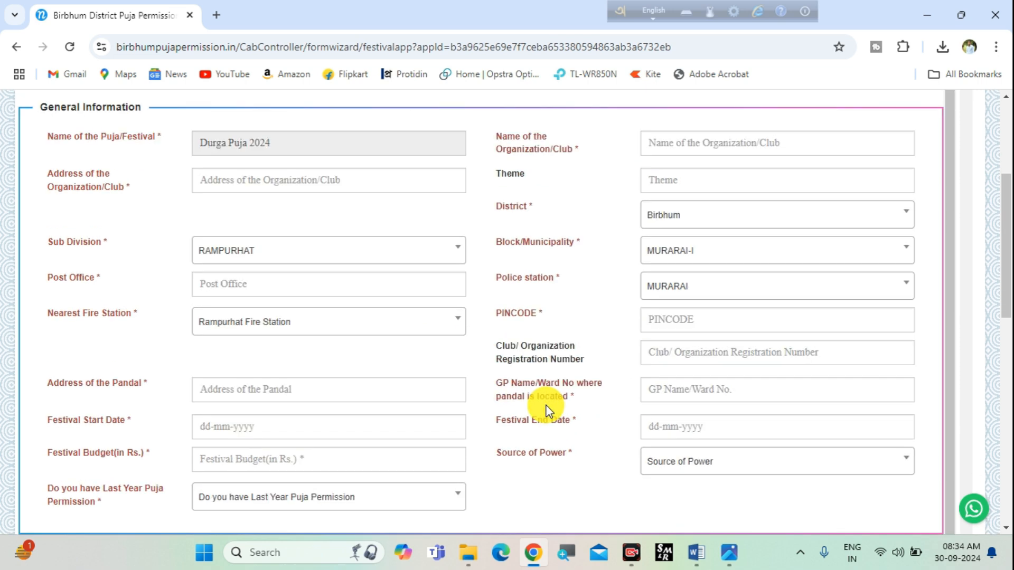
scroll(547, 410, down, 1)
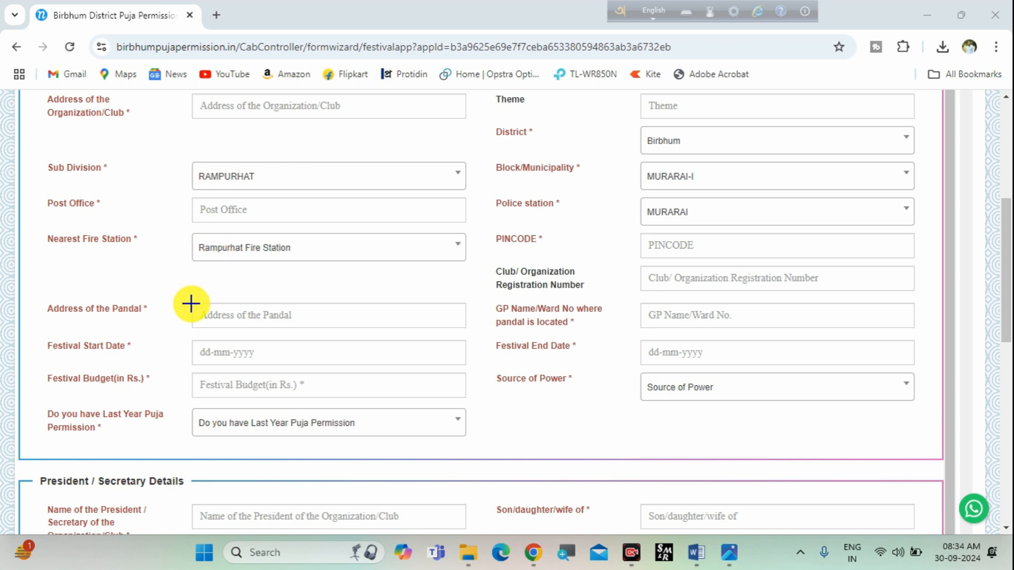
mouse_move(191, 304)
mouse_down()
mouse_move(208, 328)
mouse_move(334, 329)
mouse_up()
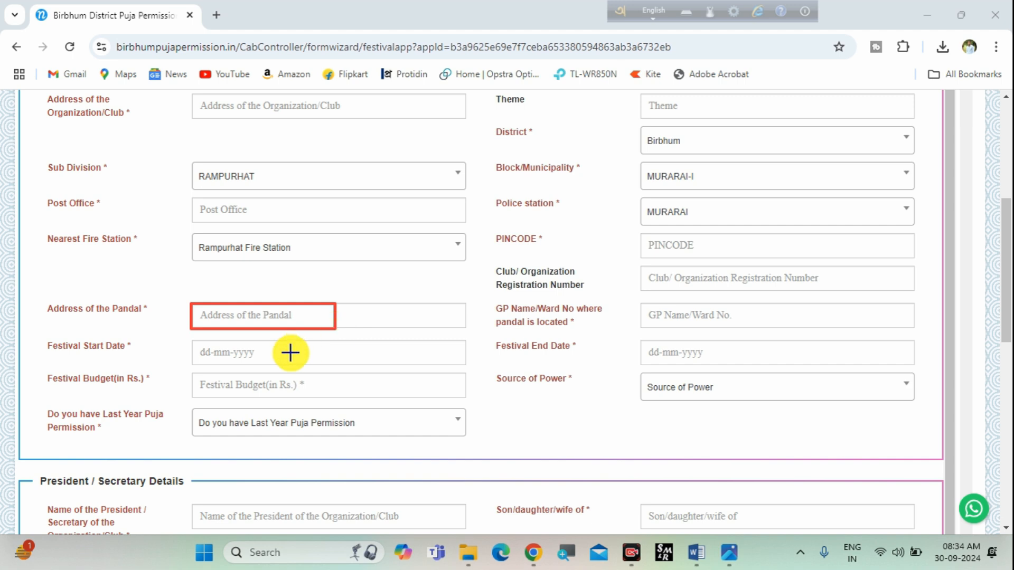
drag(191, 340, 306, 361)
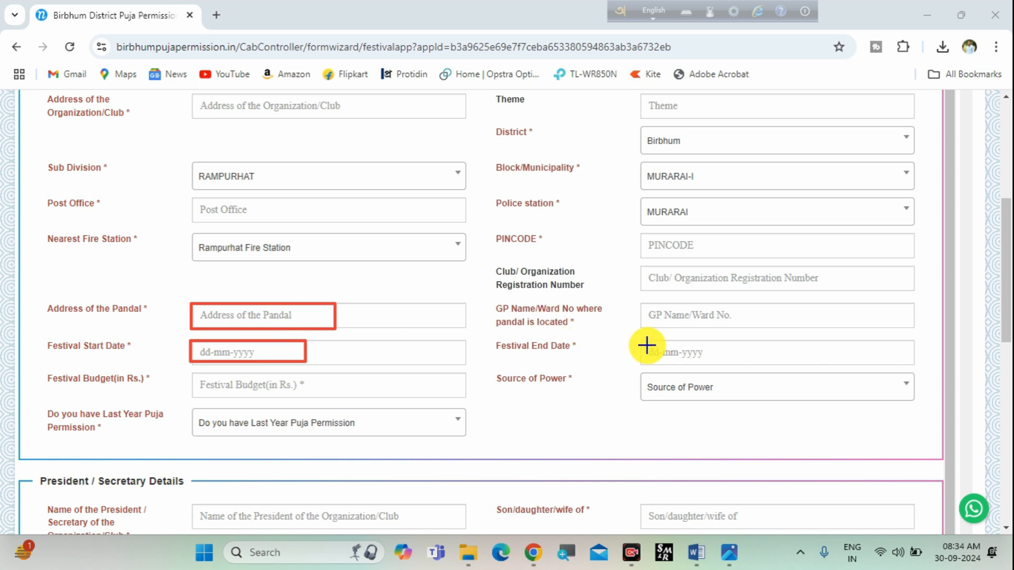
mouse_move(644, 341)
mouse_down()
mouse_move(669, 368)
mouse_move(776, 365)
mouse_up()
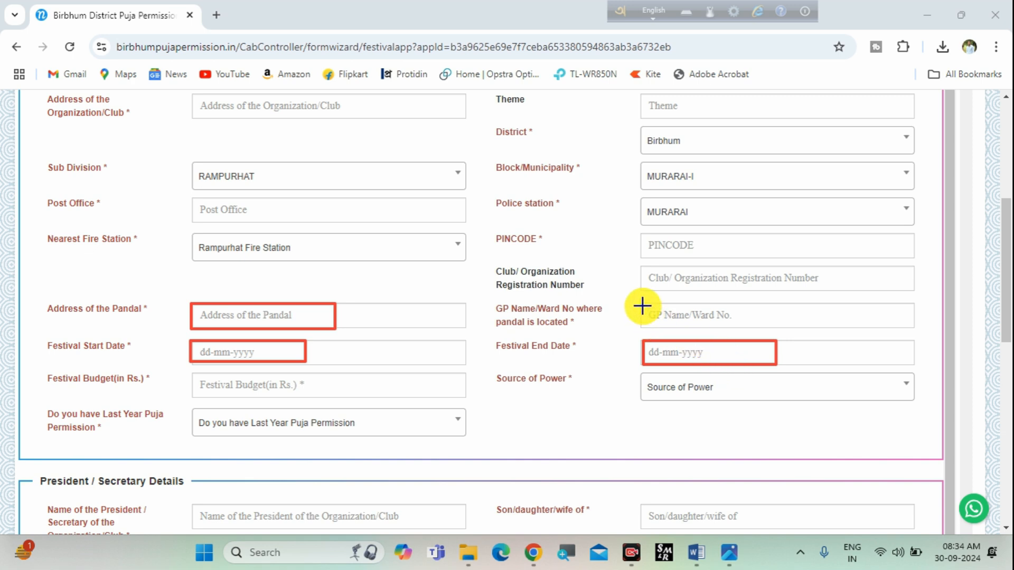
mouse_move(642, 302)
mouse_down()
mouse_move(649, 317)
mouse_move(779, 331)
mouse_up()
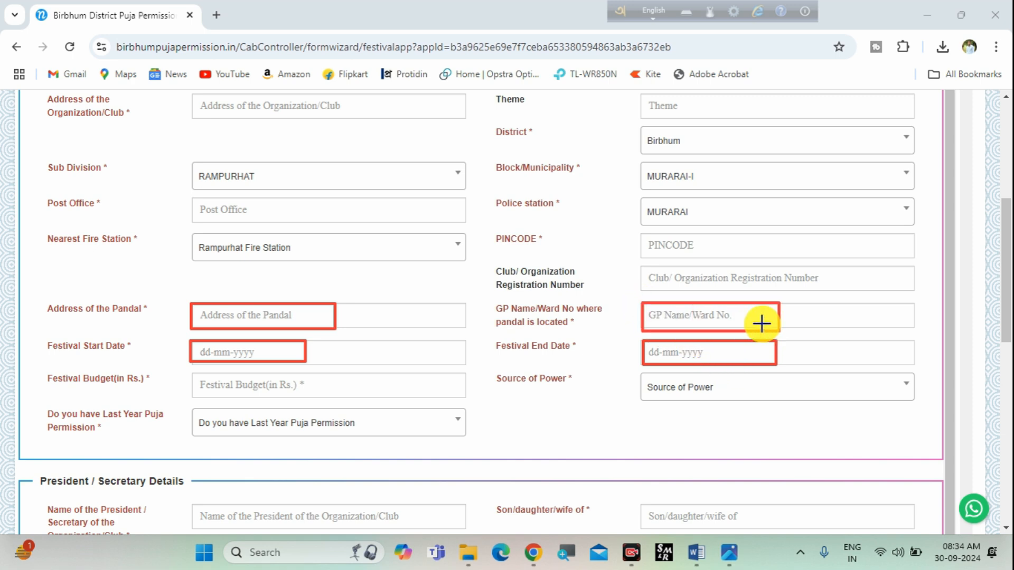
mouse_move(490, 262)
mouse_down()
mouse_move(506, 284)
mouse_move(590, 291)
mouse_up()
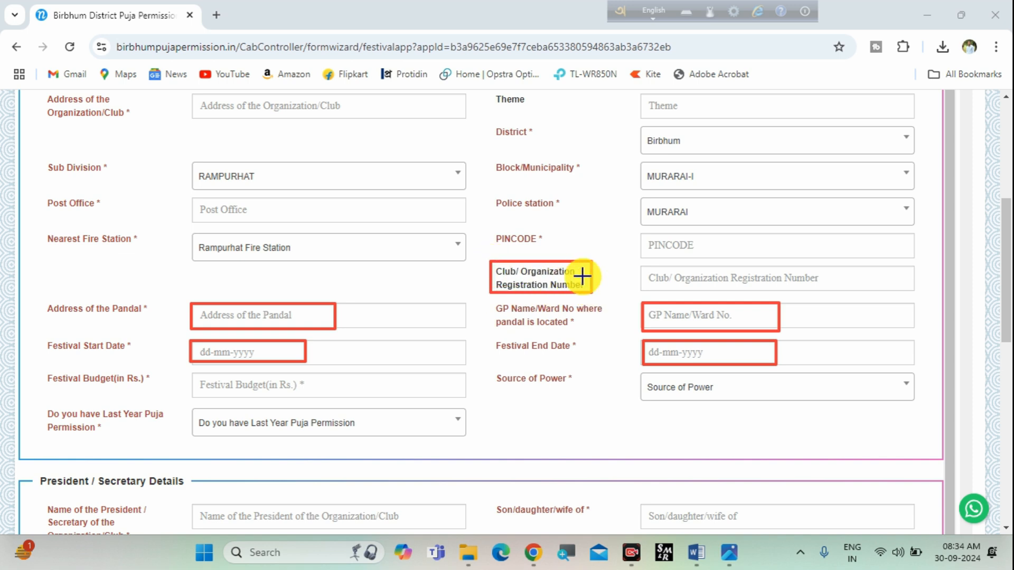
mouse_move(638, 263)
mouse_down()
mouse_move(810, 297)
mouse_move(844, 291)
mouse_up()
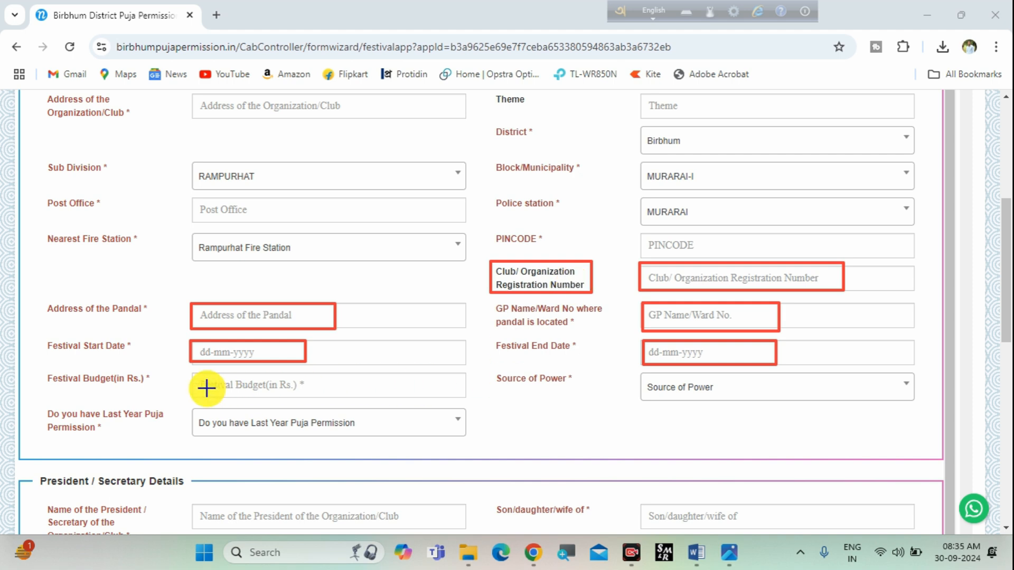
mouse_move(192, 373)
mouse_down()
mouse_move(233, 389)
mouse_move(340, 389)
mouse_move(345, 399)
mouse_up()
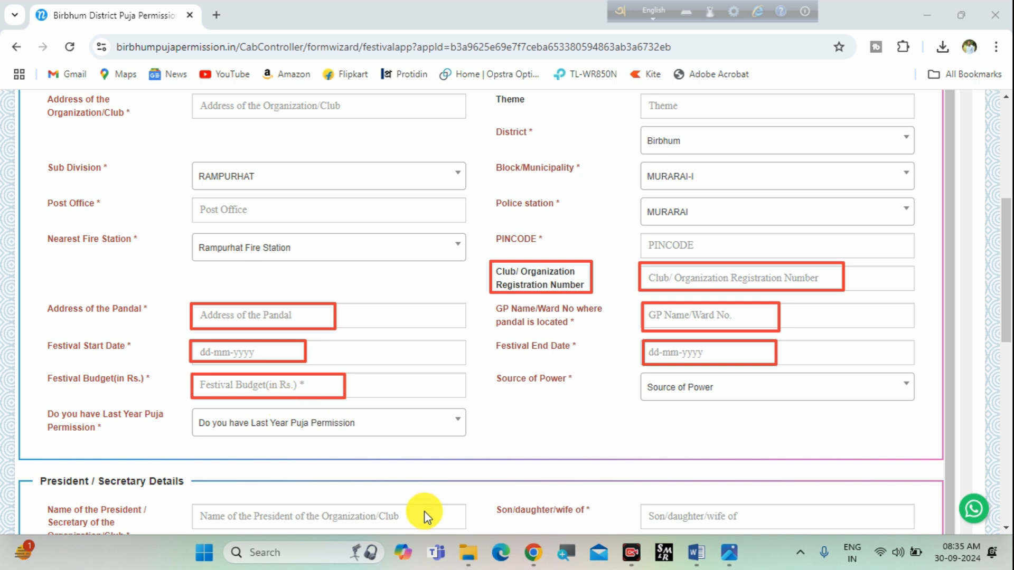
click(668, 517)
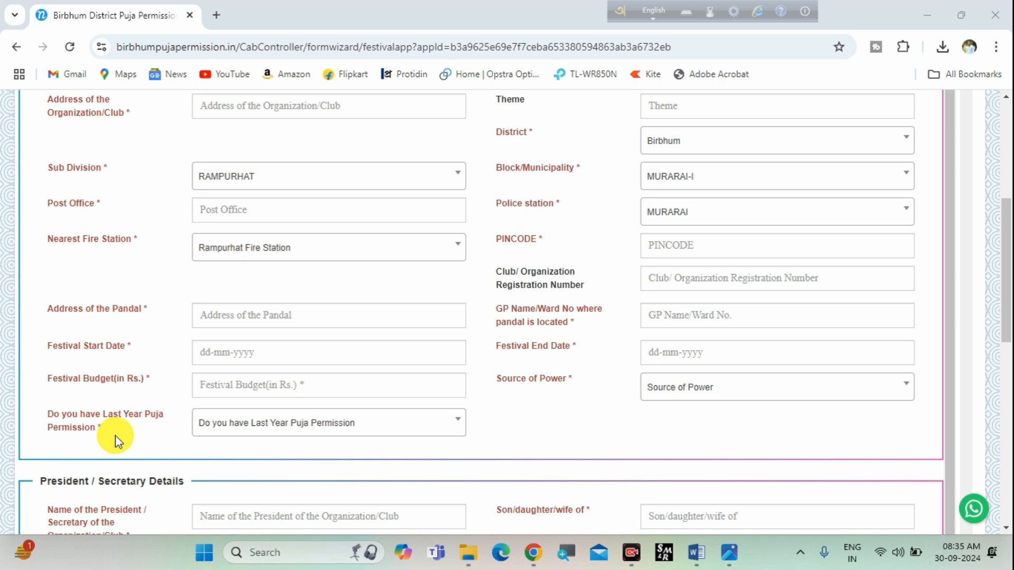
Try the answers Yes and New Puja for the last year puja permission question, ending on Yes
click(240, 428)
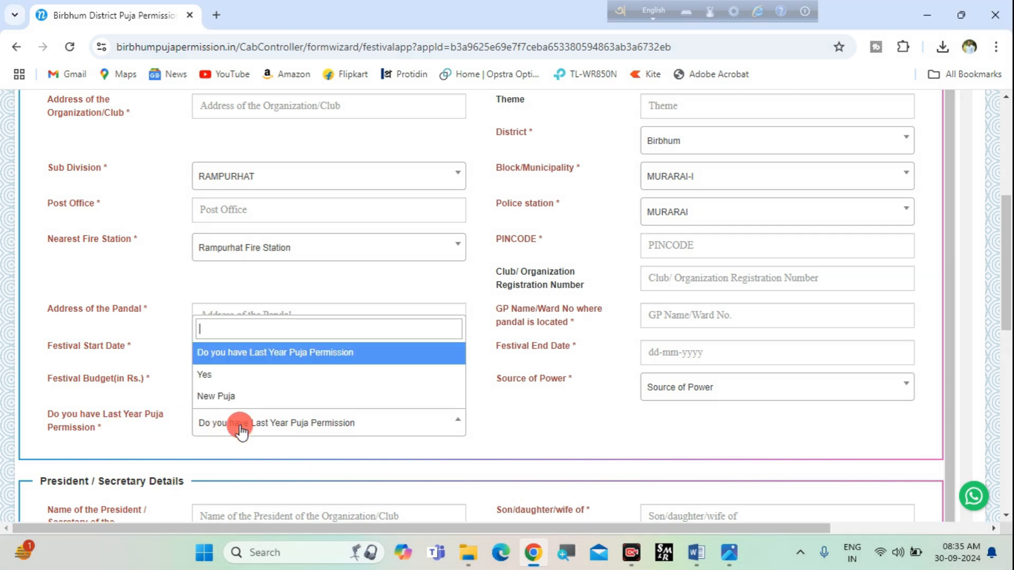
click(250, 381)
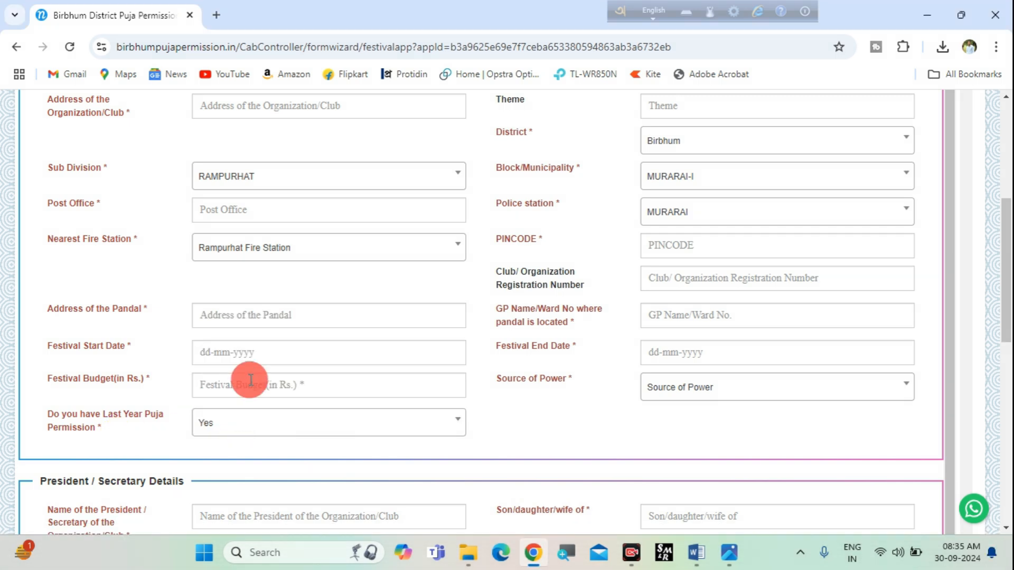
click(273, 425)
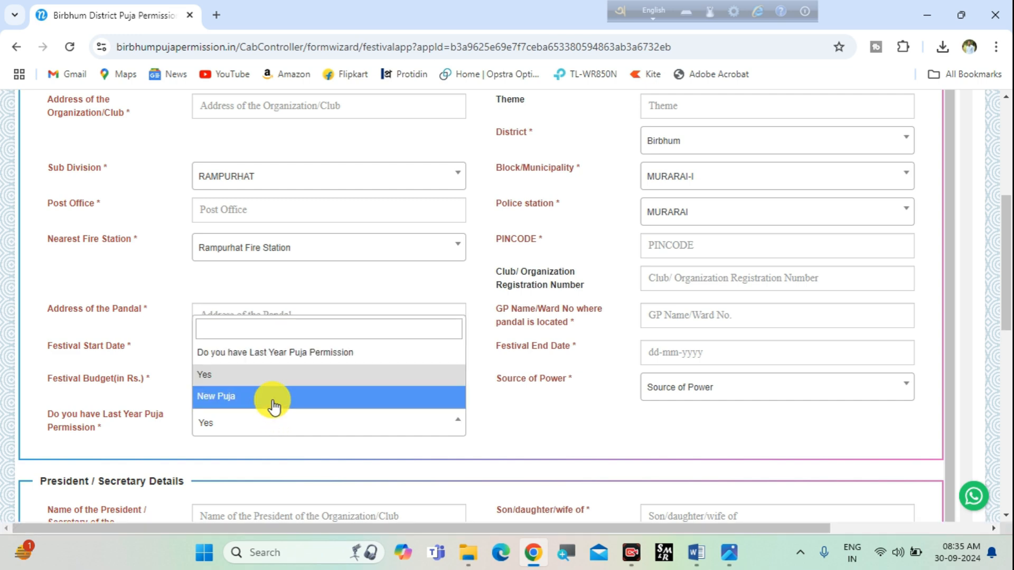
click(273, 405)
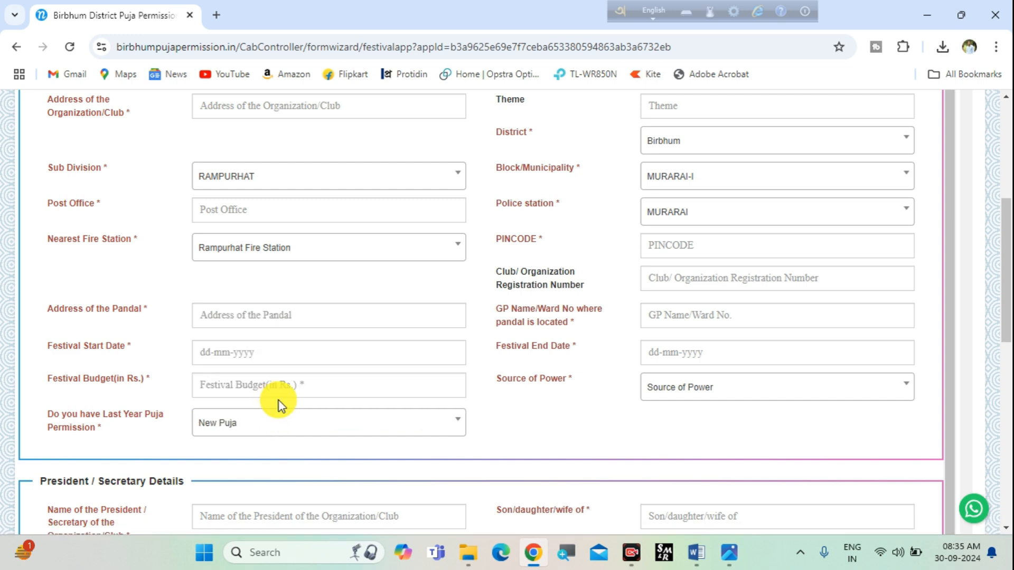
click(299, 420)
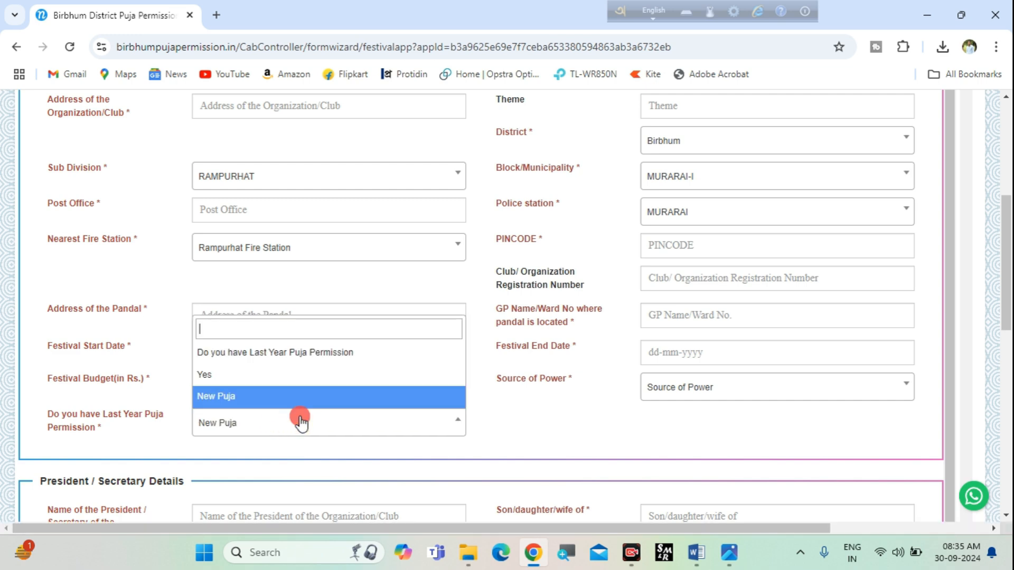
click(223, 376)
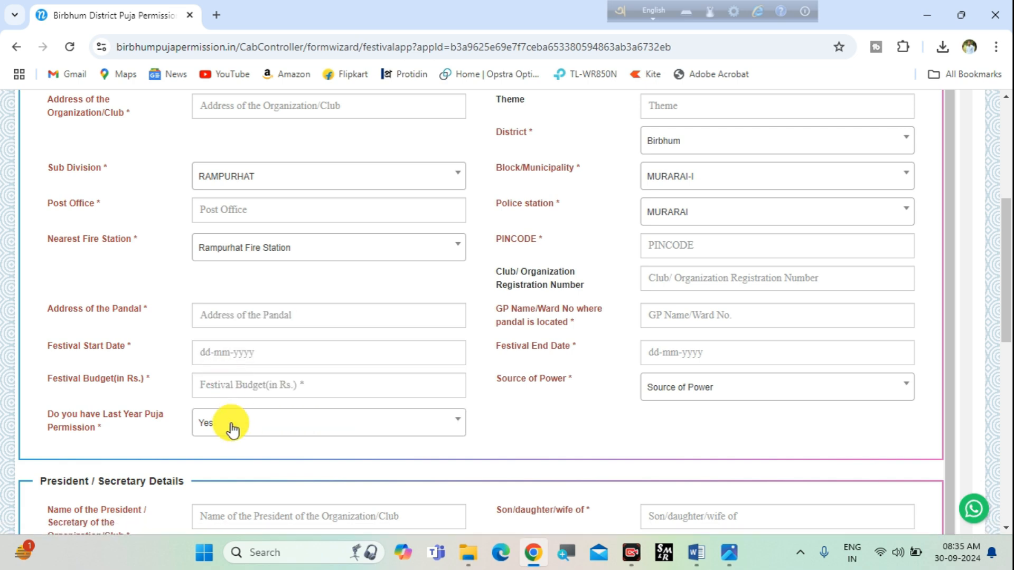
scroll(422, 380, up, 5)
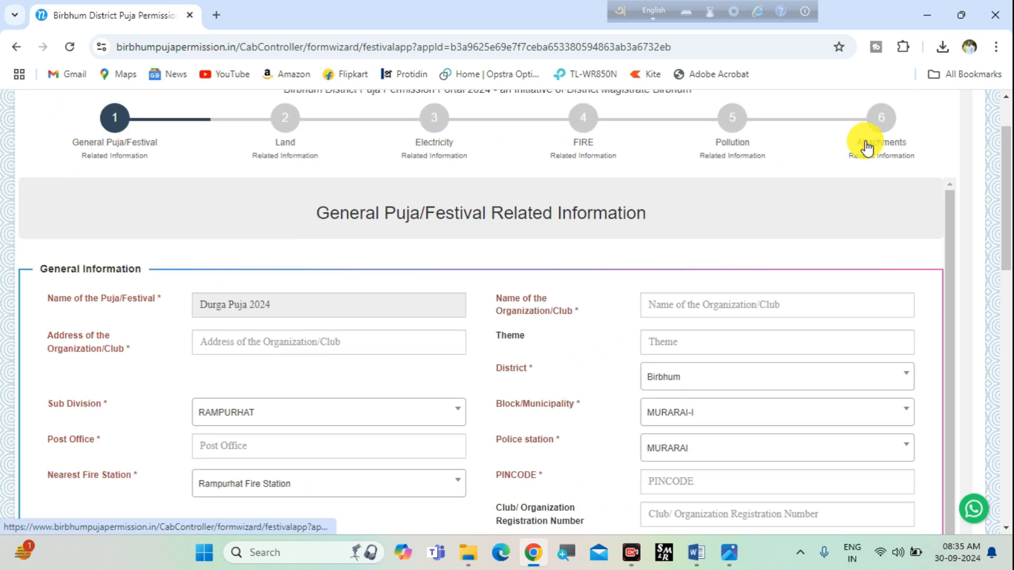
scroll(685, 267, down, 1)
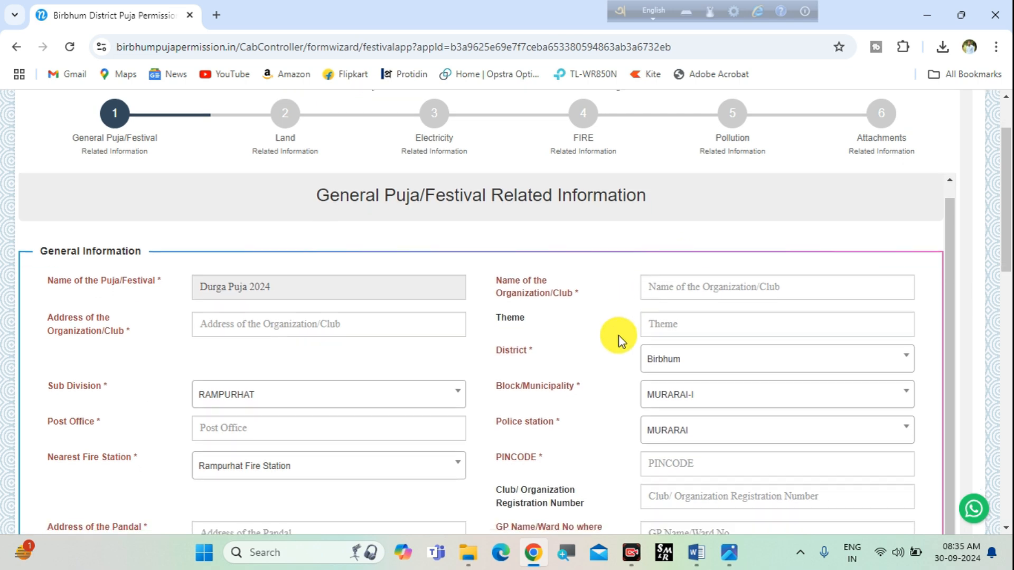
scroll(617, 340, down, 5)
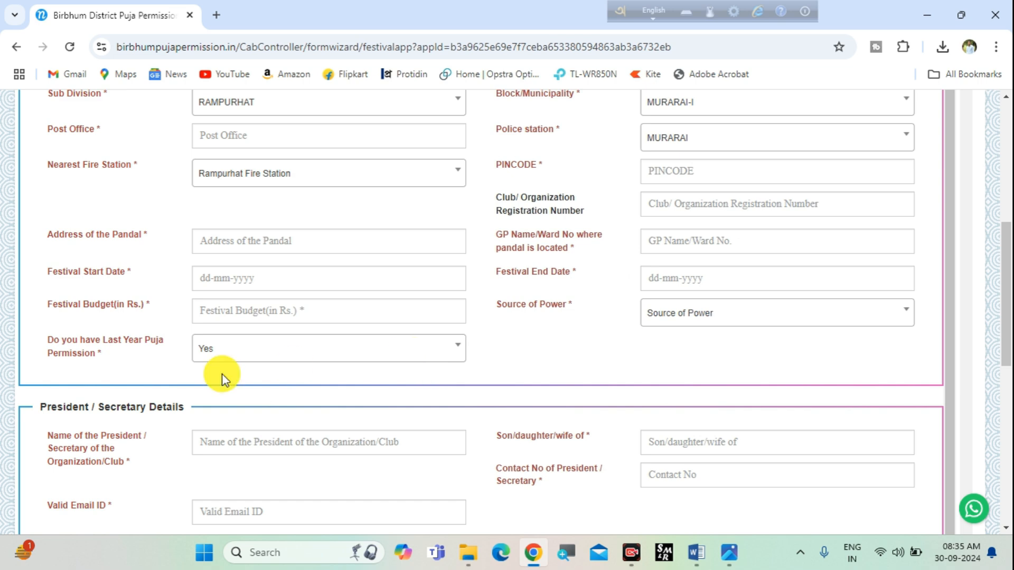
Set the last year puja permission answer to New Puja and the source of power to WBSEDCL
click(267, 360)
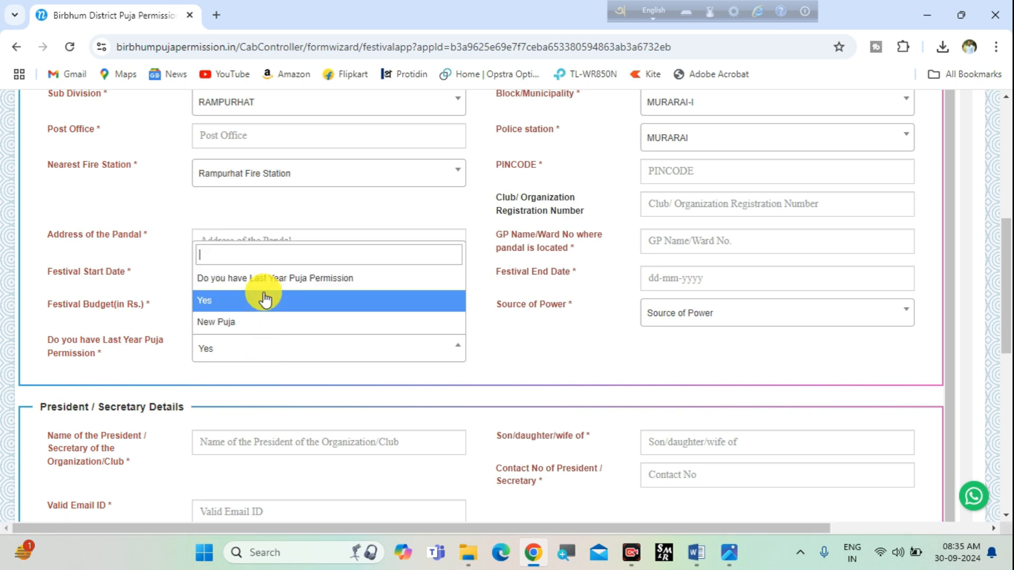
click(231, 325)
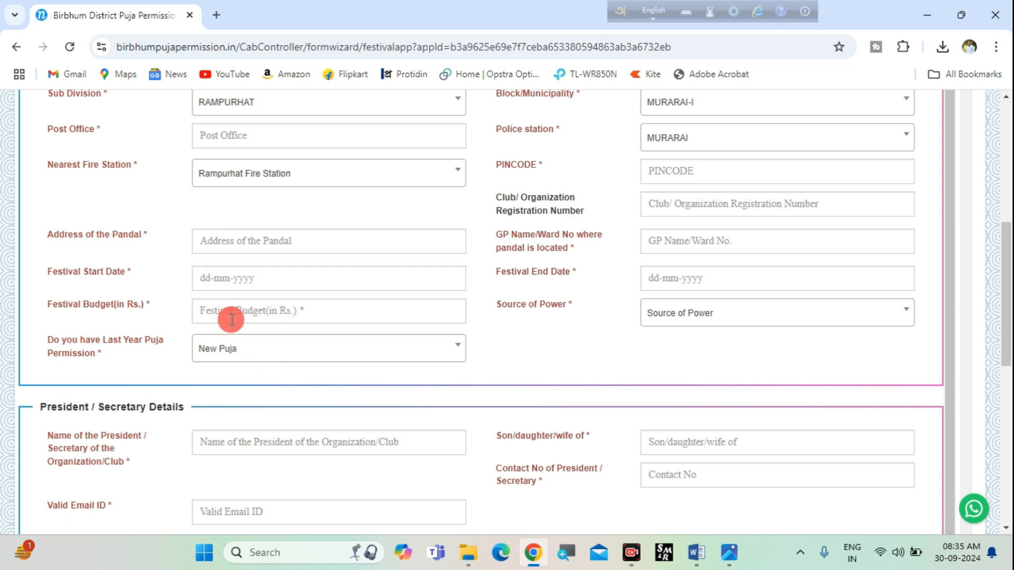
click(682, 316)
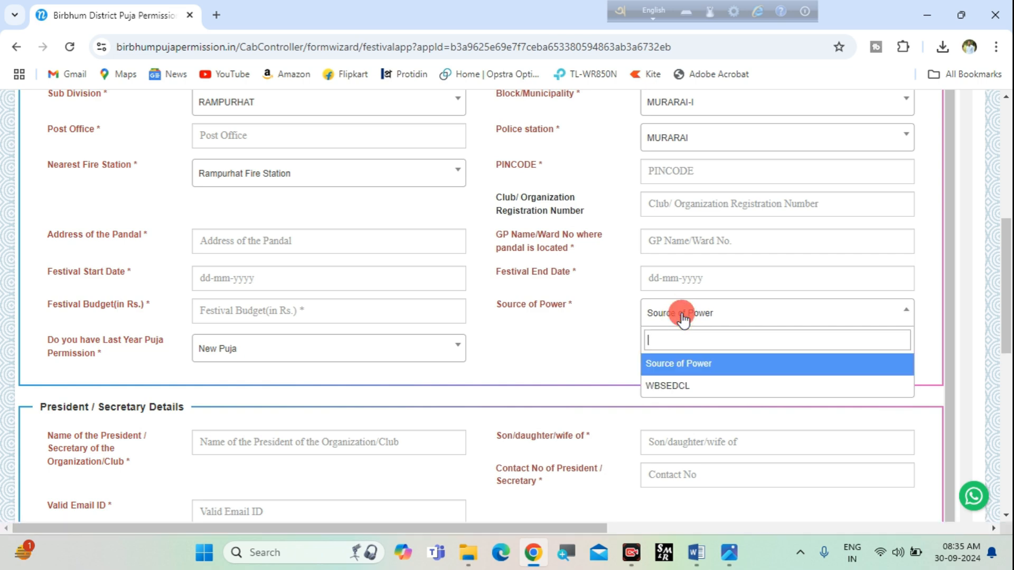
click(681, 391)
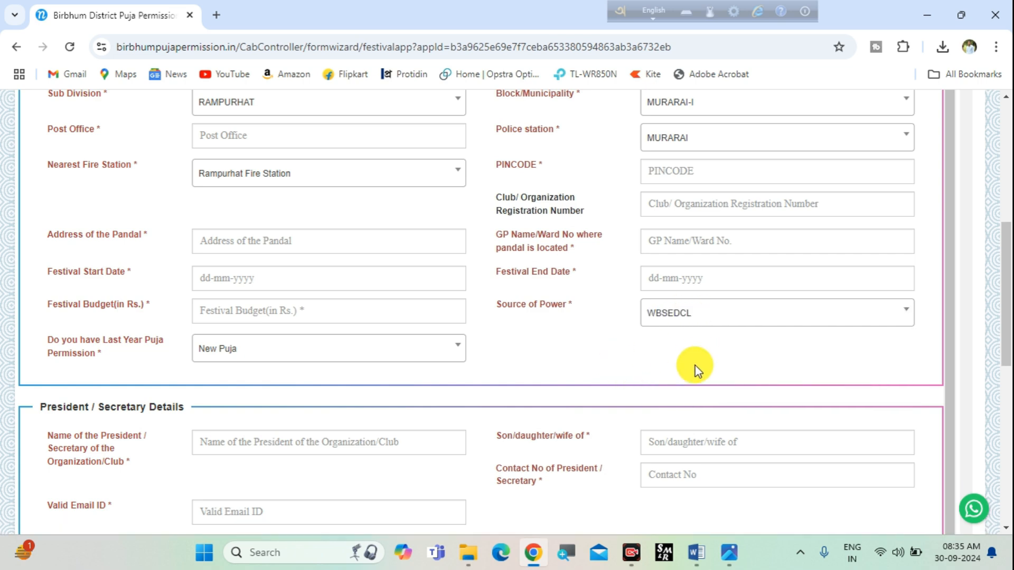
Examine the President / Secretary Details section, marking the name, son/daughter/wife of, contact number and email fields
scroll(695, 366, down, 4)
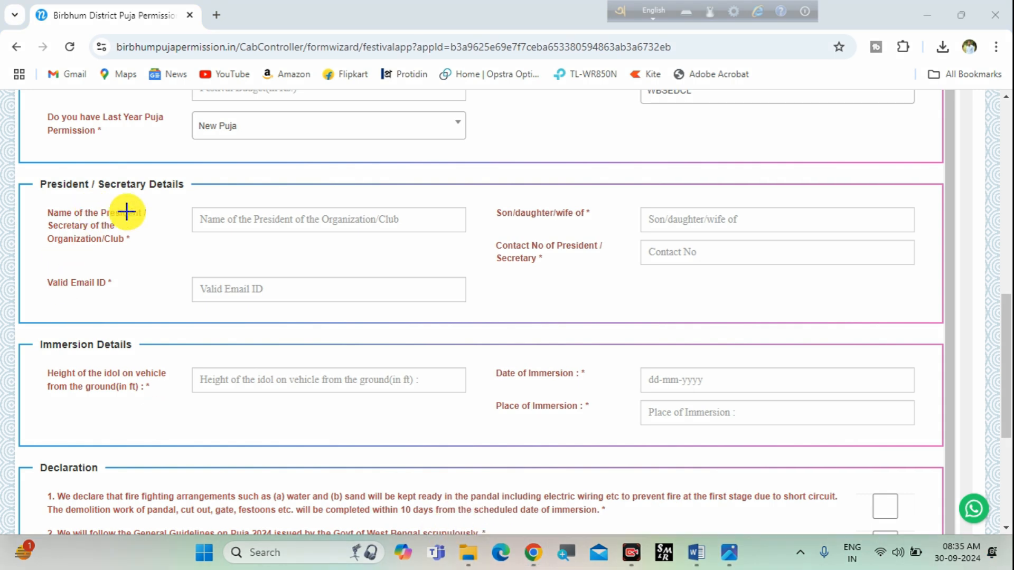
mouse_move(194, 206)
mouse_down()
mouse_move(231, 229)
mouse_move(417, 231)
mouse_up()
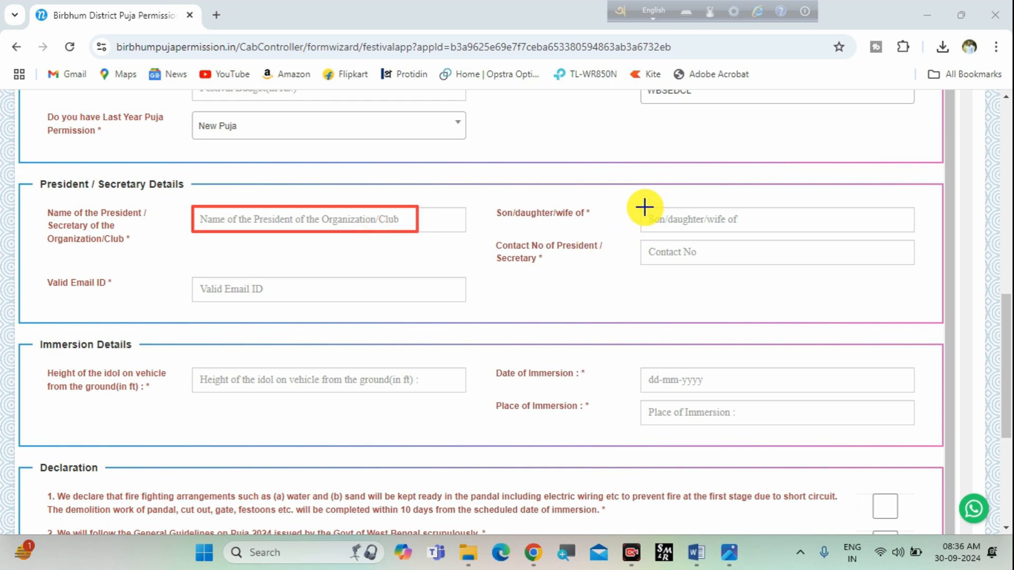
mouse_move(643, 206)
mouse_down()
mouse_move(681, 231)
mouse_move(780, 231)
mouse_up()
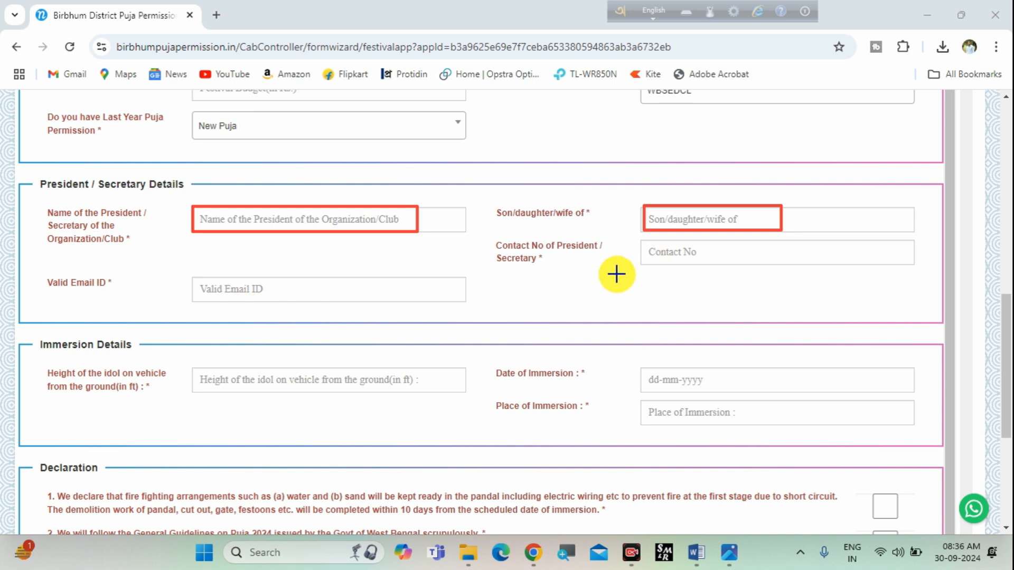
mouse_move(641, 240)
mouse_down()
mouse_move(655, 255)
mouse_move(796, 266)
mouse_up()
mouse_move(196, 279)
mouse_down()
mouse_move(238, 301)
mouse_move(381, 303)
mouse_up()
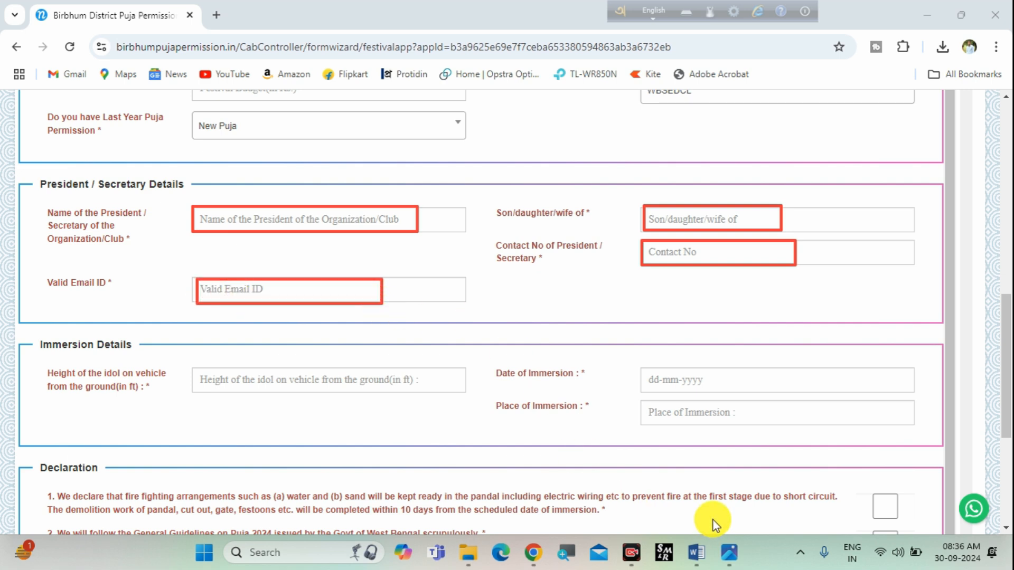
Examine the Immersion Details fields for idol height, date and place, marking and clearing them, and review the three Declaration checkboxes
scroll(711, 515, down, 1)
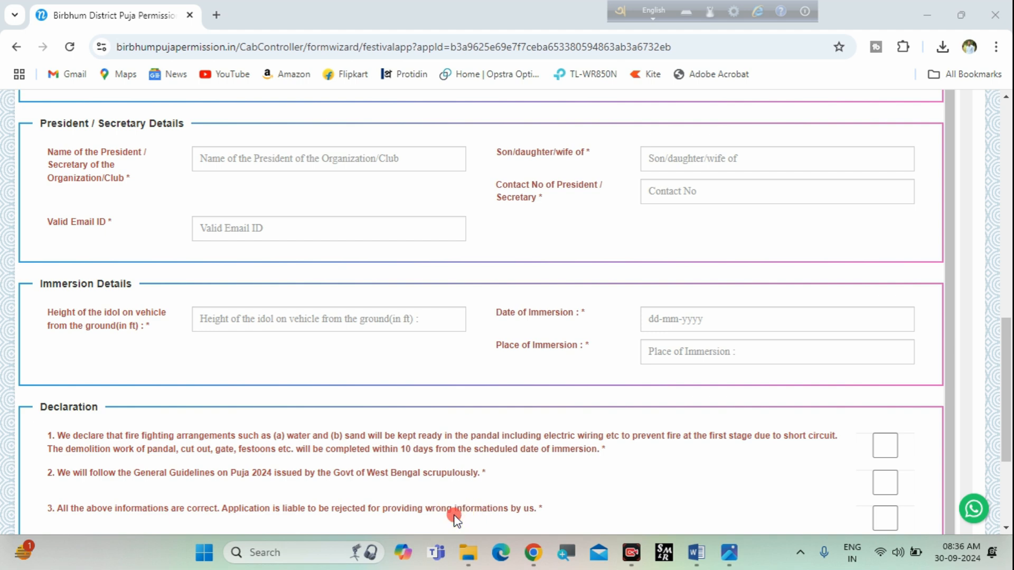
mouse_move(193, 304)
mouse_down()
mouse_move(202, 325)
mouse_move(459, 331)
mouse_up()
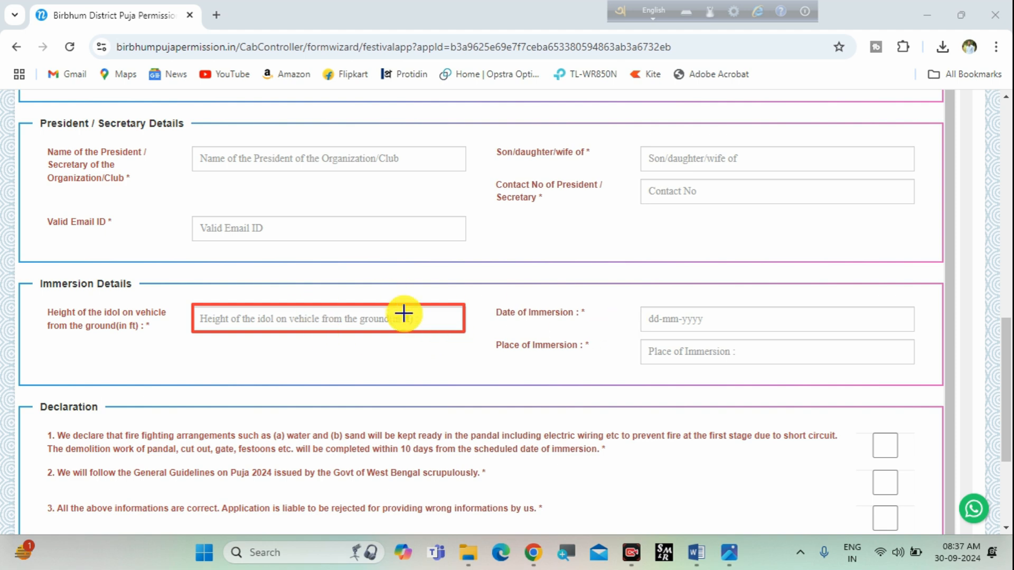
mouse_move(636, 305)
mouse_down()
mouse_move(656, 326)
mouse_move(762, 332)
mouse_up()
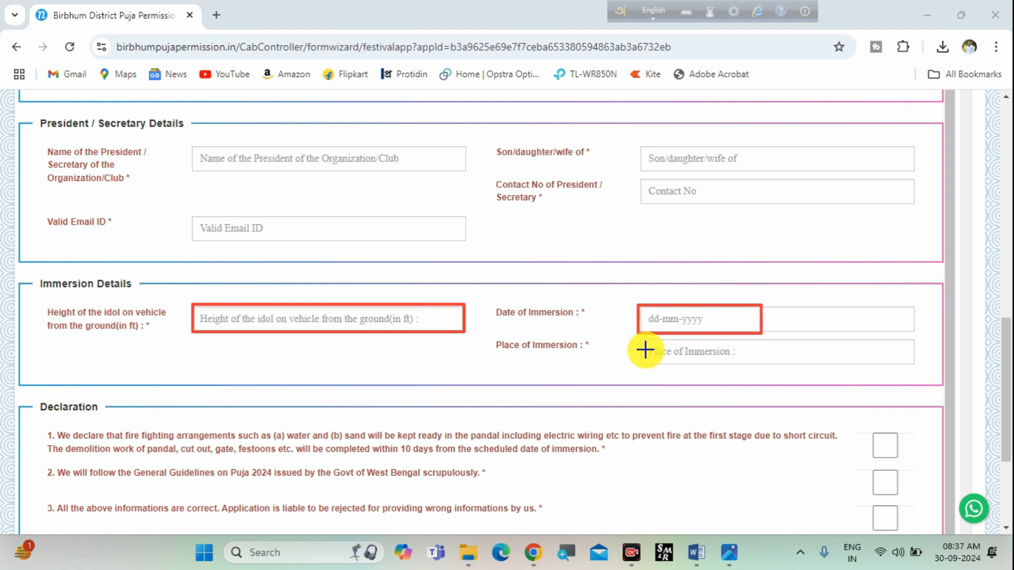
mouse_move(641, 339)
mouse_down()
mouse_move(643, 349)
mouse_move(710, 367)
mouse_move(780, 363)
mouse_up()
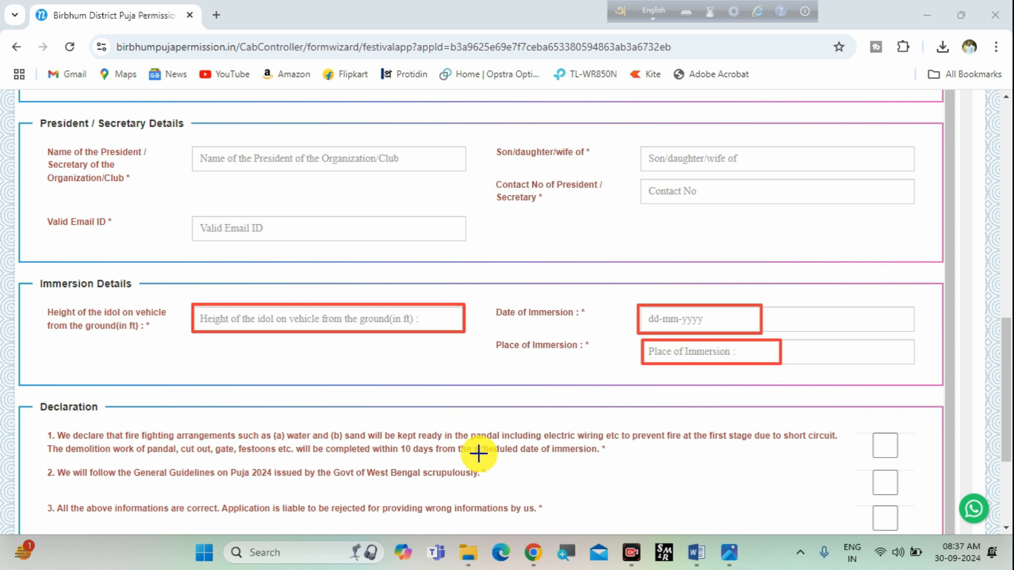
click(673, 511)
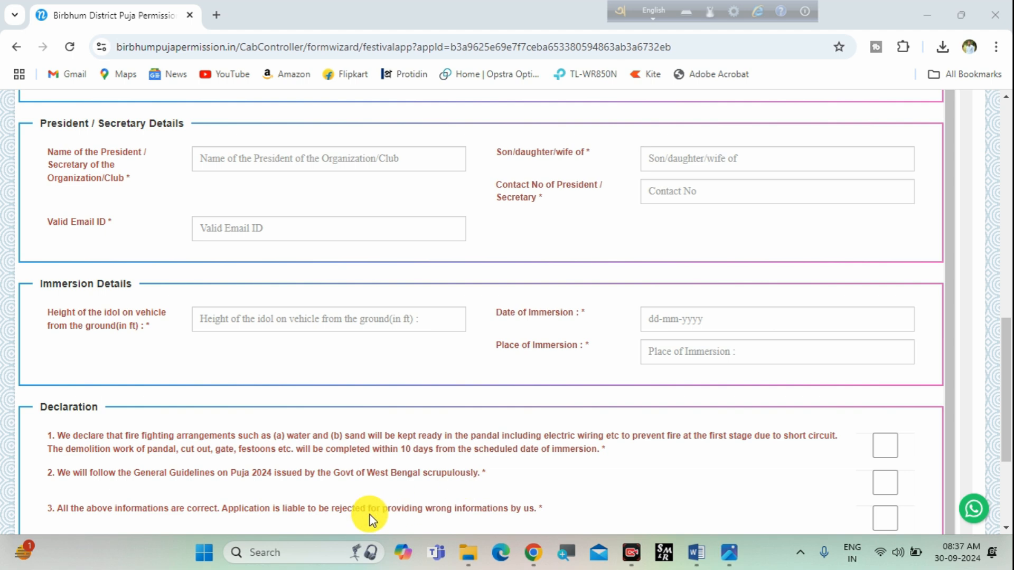
scroll(490, 387, down, 1)
scroll(850, 396, down, 3)
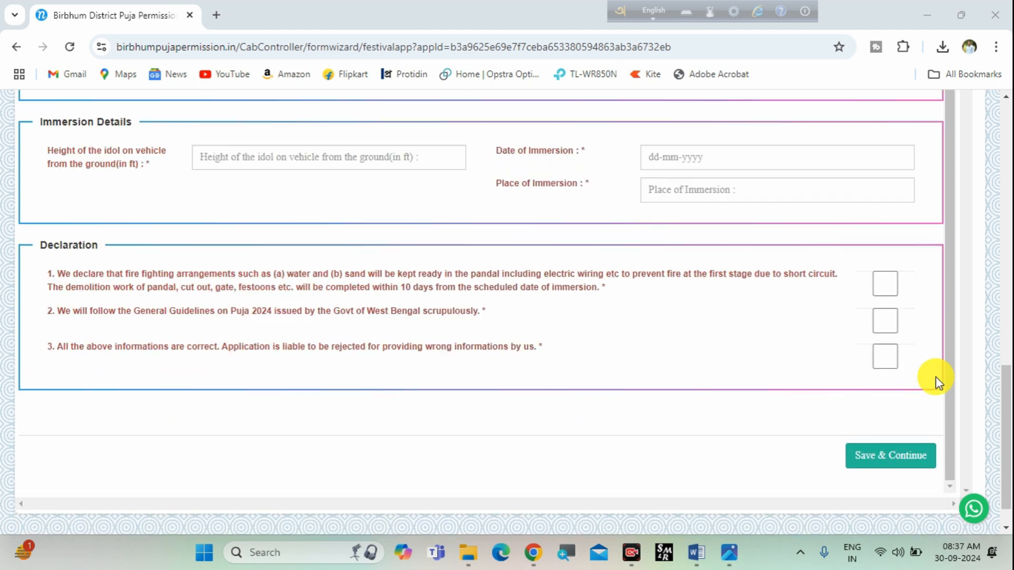
scroll(937, 383, down, 1)
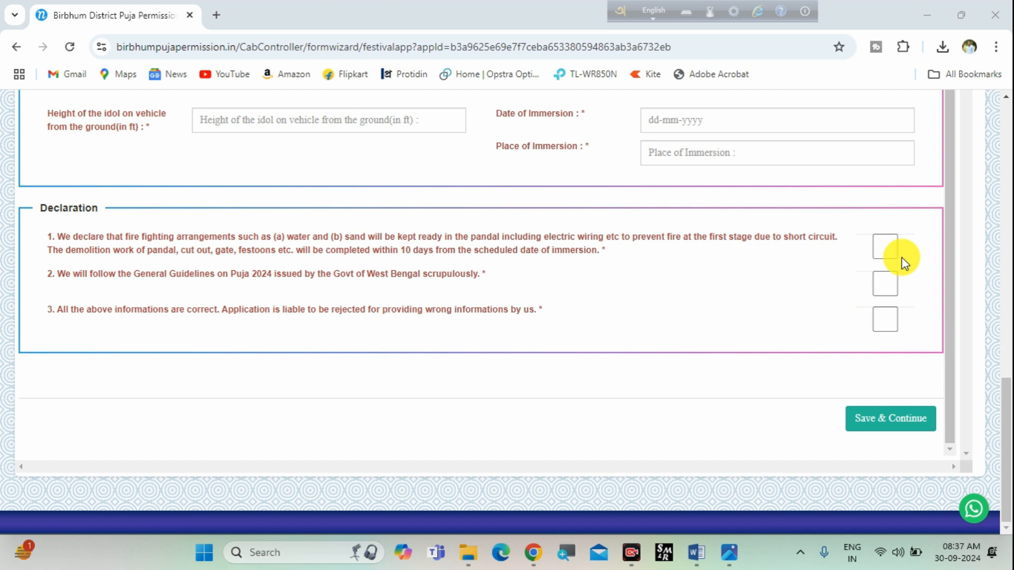
scroll(691, 414, up, 1)
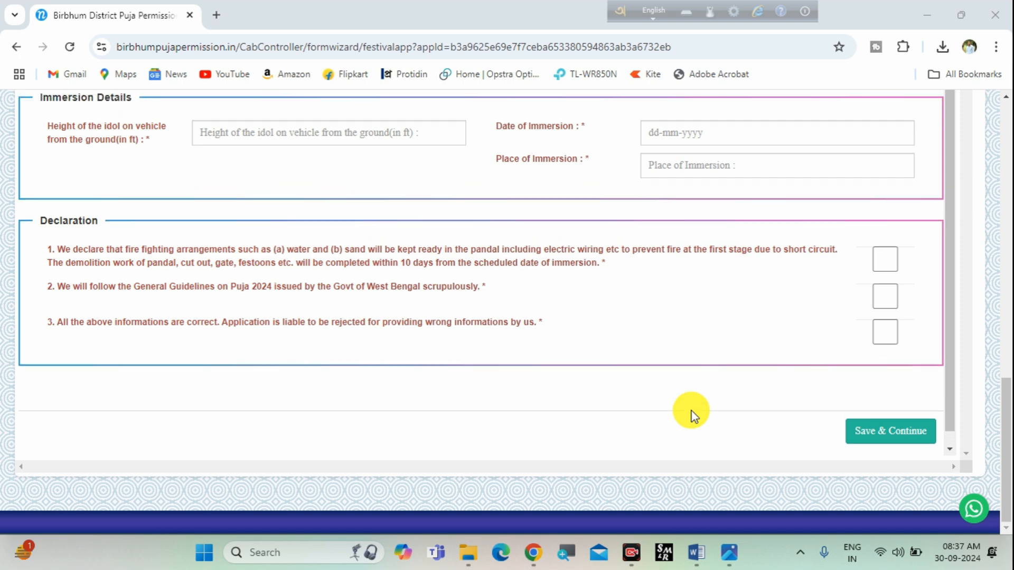
Set the ownership of land to Other and the land owner NOC for current year answer to Yes
drag(1003, 396, 1007, 71)
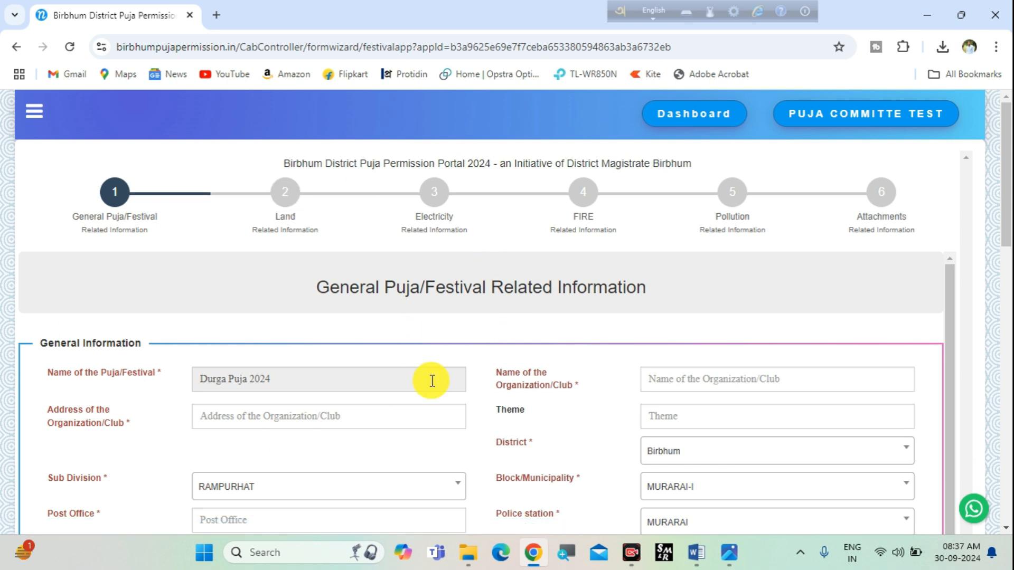
scroll(432, 380, down, 2)
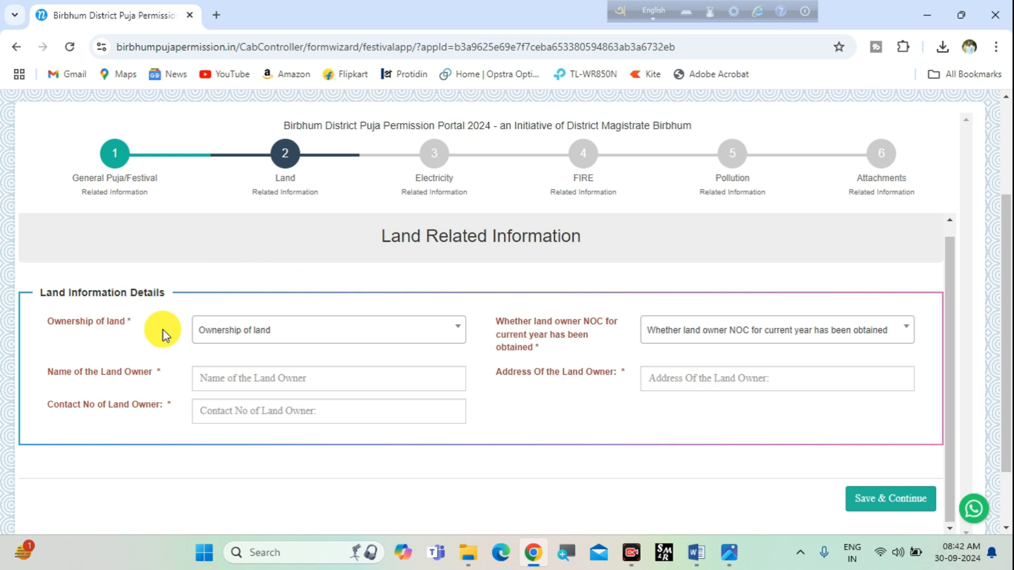
click(220, 336)
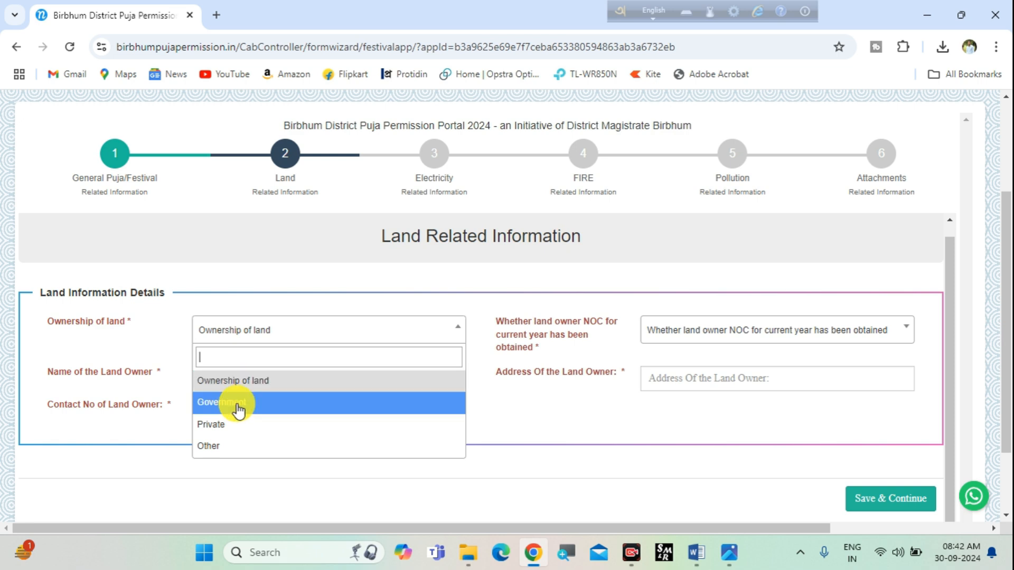
click(227, 445)
click(289, 332)
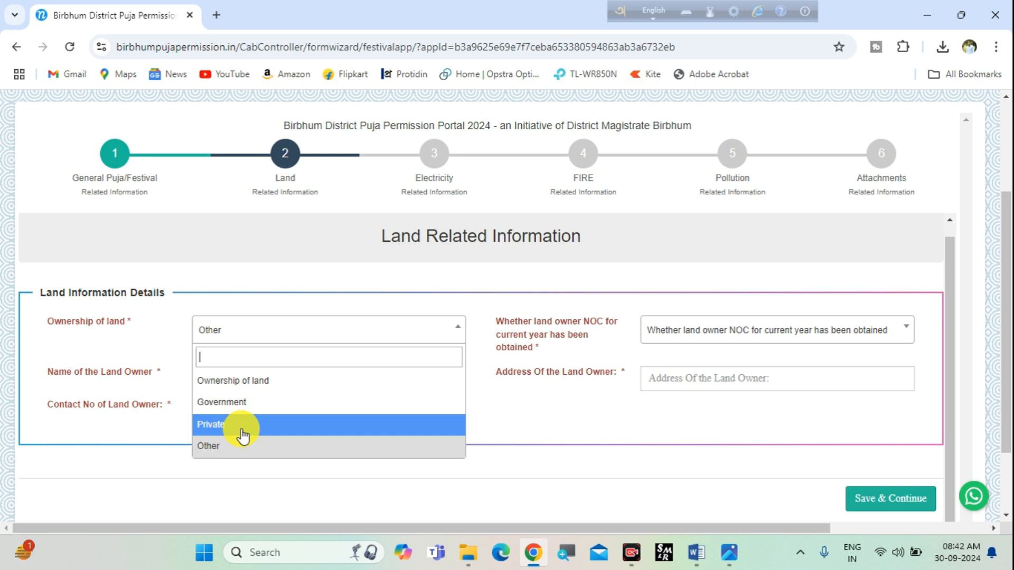
click(240, 446)
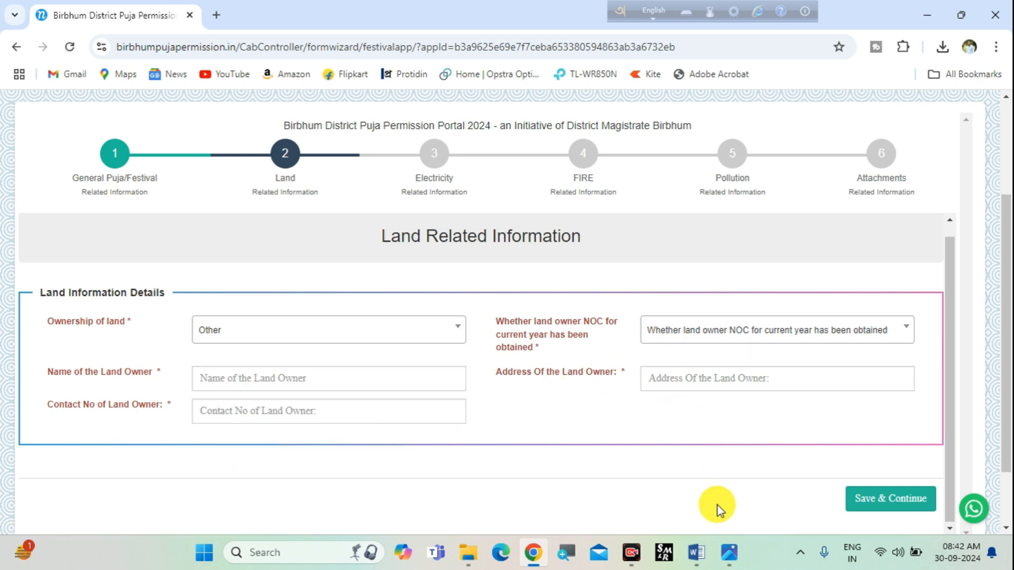
click(708, 519)
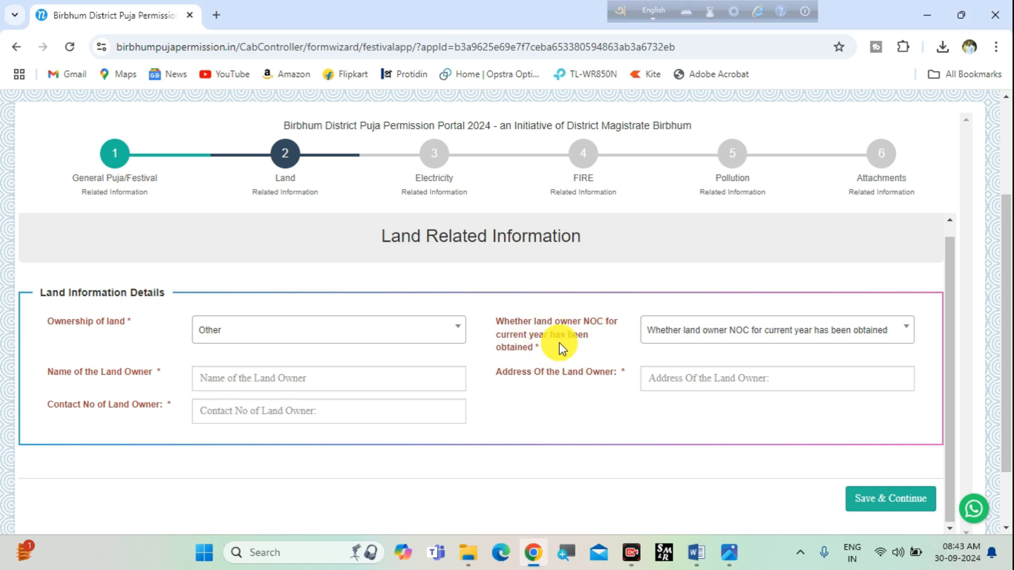
click(675, 338)
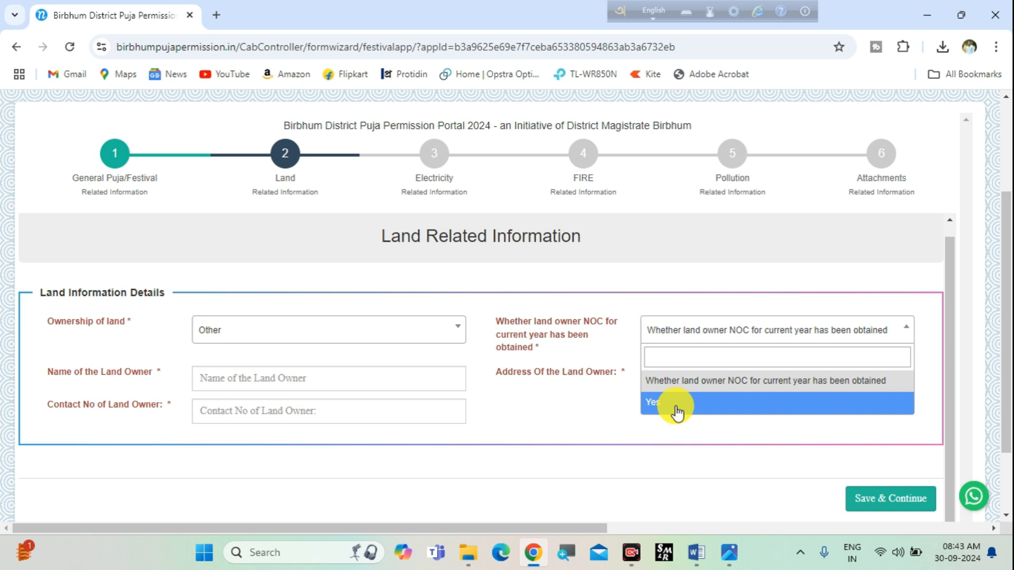
click(650, 403)
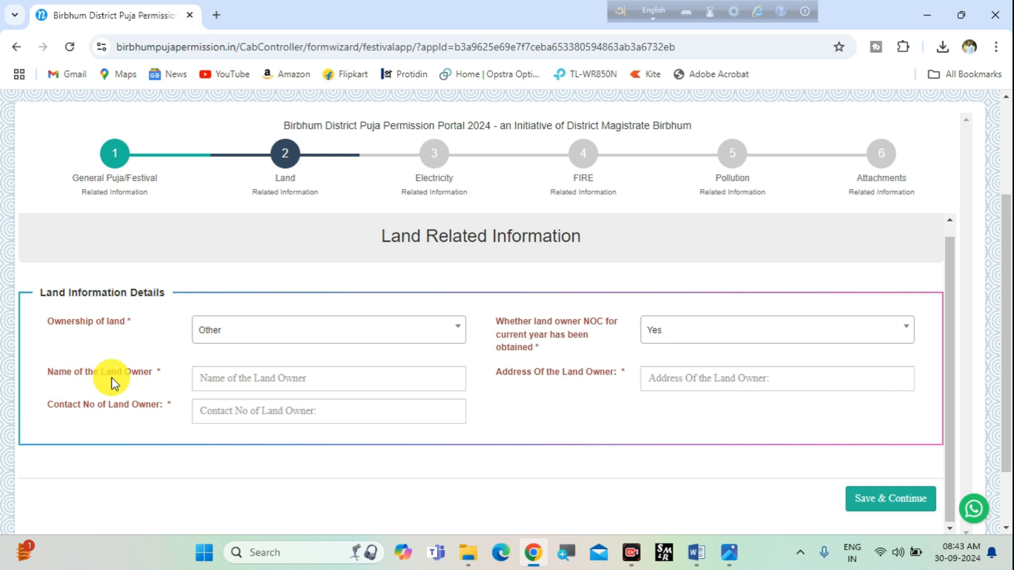
Examine the land owner's name, contact number and address fields, marking each of them and the Save & Continue button with boxes
click(443, 514)
mouse_move(192, 365)
mouse_down()
mouse_move(225, 390)
mouse_move(391, 393)
mouse_up()
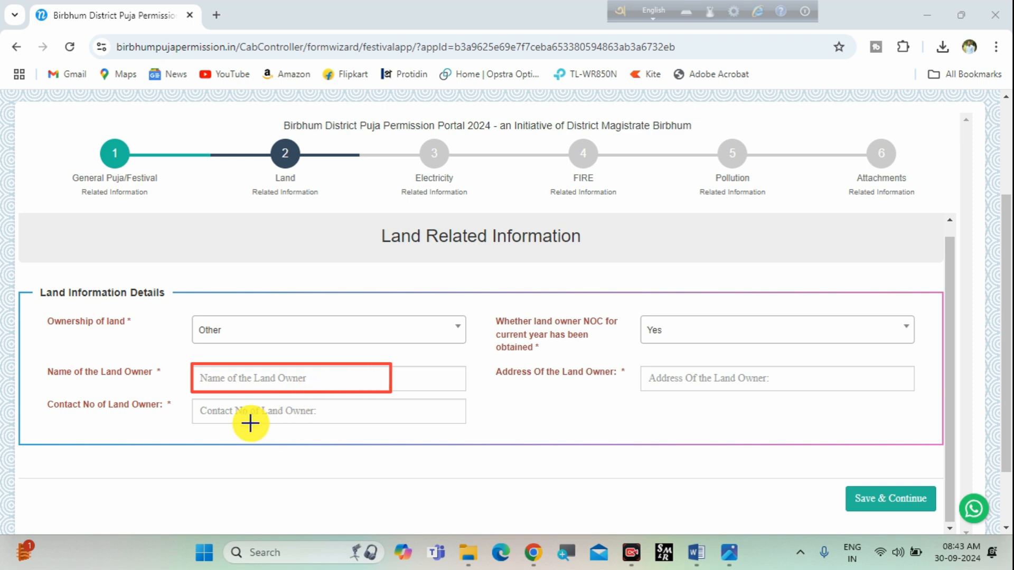
drag(190, 399, 377, 419)
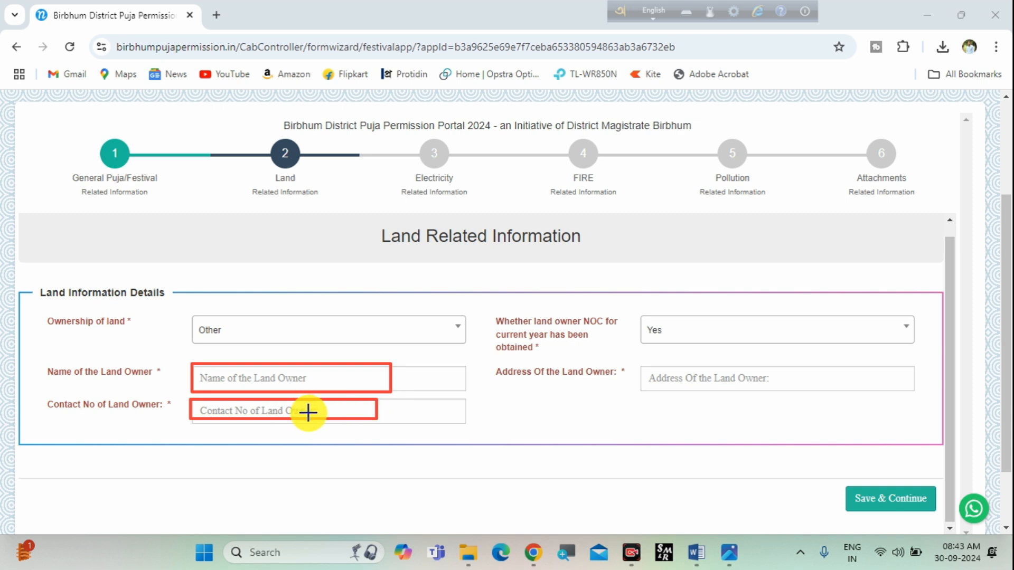
mouse_move(639, 364)
mouse_down()
mouse_move(647, 382)
mouse_move(726, 388)
mouse_up()
mouse_move(841, 476)
mouse_down()
mouse_move(871, 507)
mouse_move(933, 519)
mouse_up()
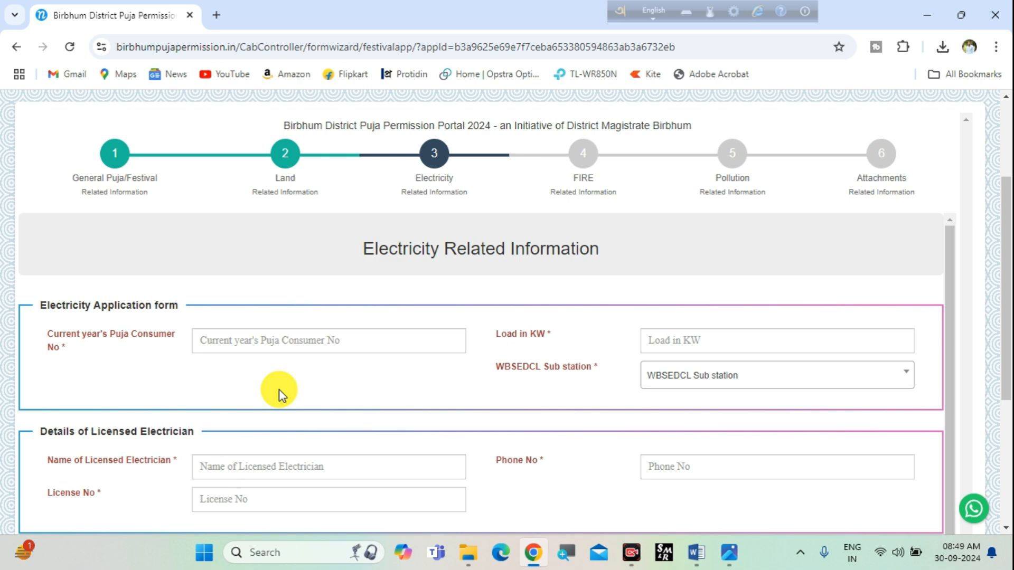
Examine the Electricity Application form, marking the current year's puja consumer number and Load in KW fields with boxes
scroll(194, 363, down, 2)
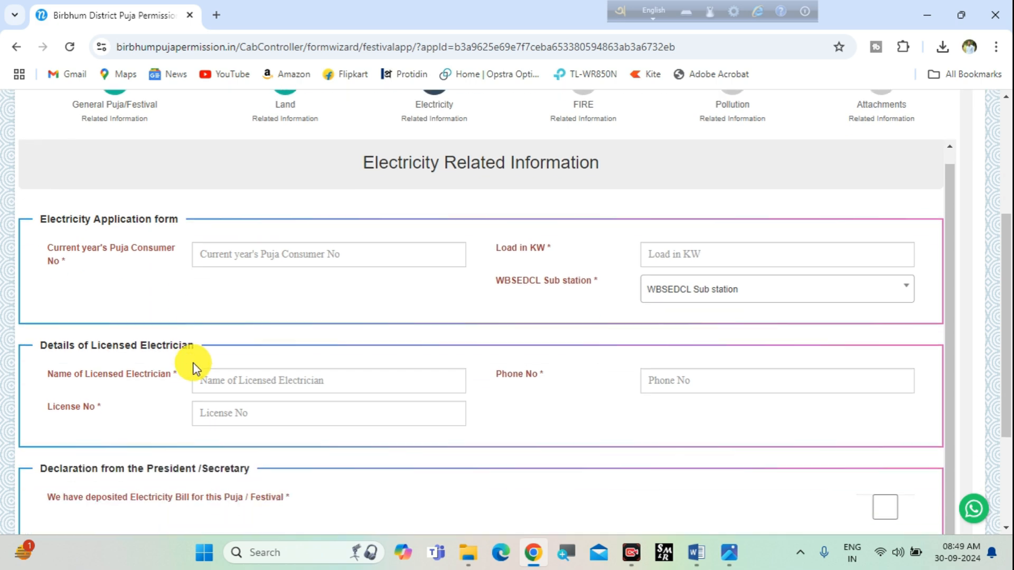
click(658, 516)
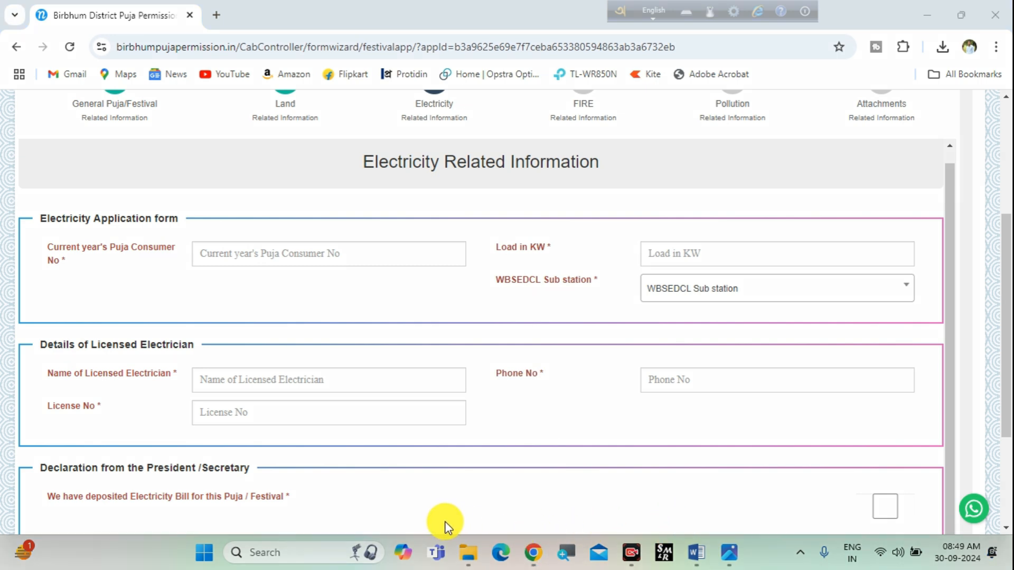
mouse_move(189, 236)
mouse_down()
mouse_move(216, 266)
mouse_move(377, 264)
mouse_up()
drag(190, 244, 361, 266)
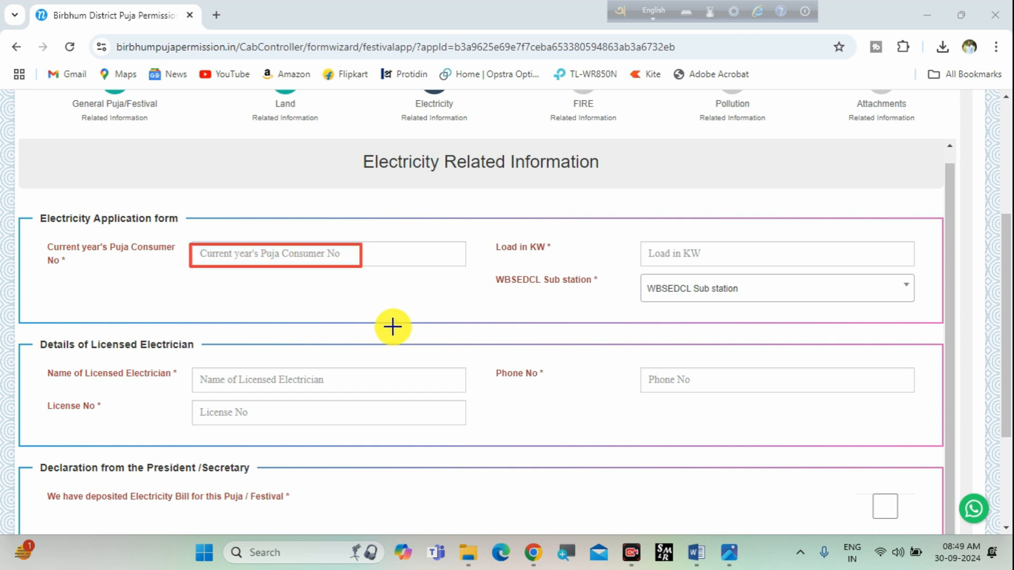
drag(639, 241, 716, 264)
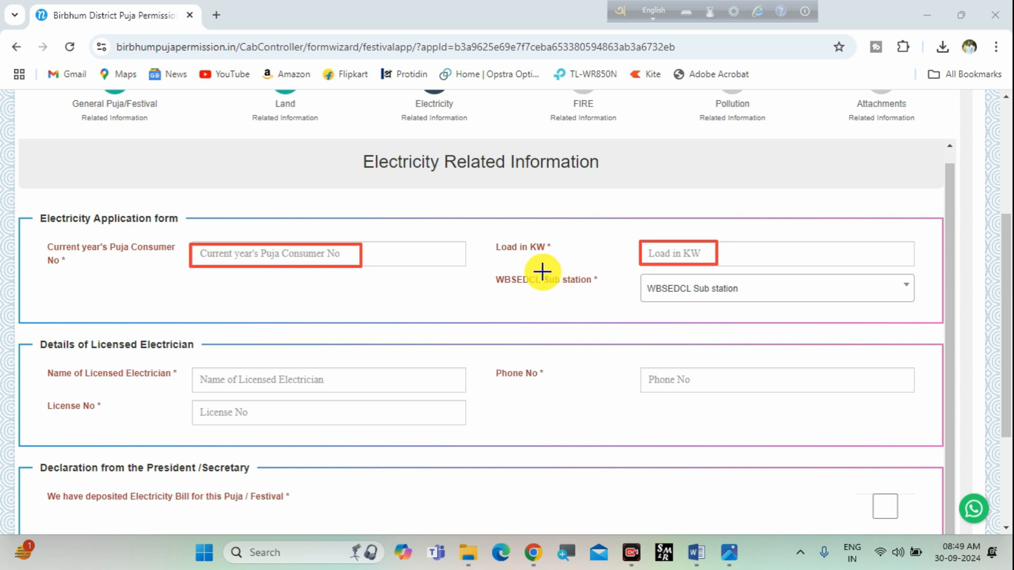
drag(476, 234, 558, 257)
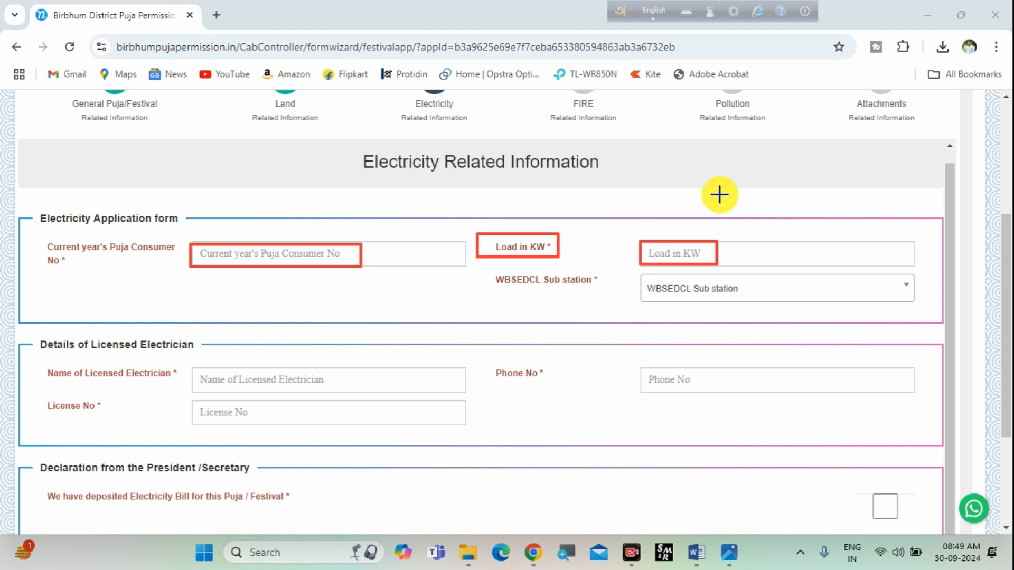
Handwrite the example load figures 20, 4 and 16 around the Load in KW field, then clear all the marks
click(421, 523)
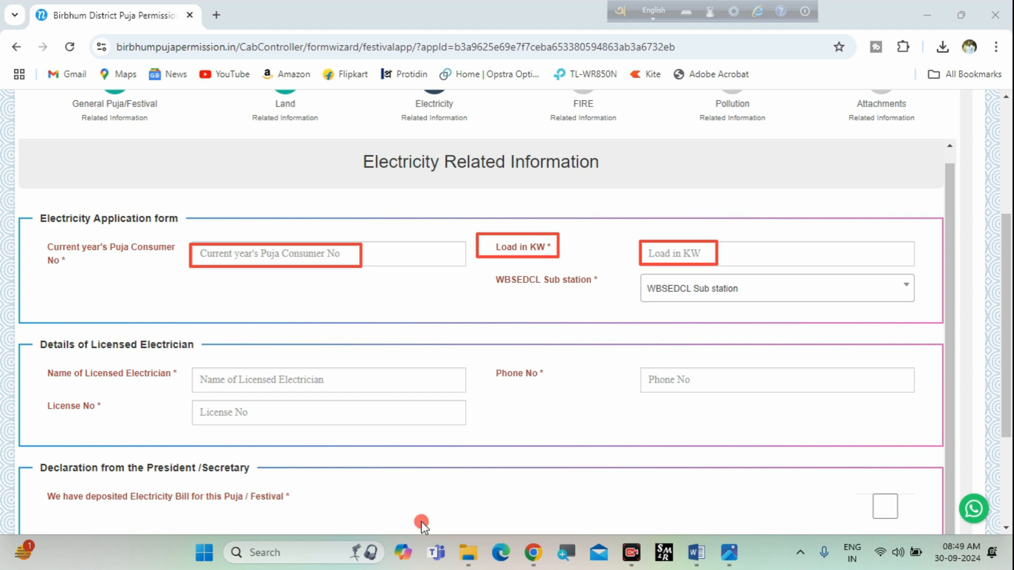
mouse_move(793, 188)
mouse_down()
mouse_move(797, 229)
mouse_move(839, 232)
mouse_up()
mouse_move(860, 185)
mouse_down()
mouse_move(846, 217)
mouse_move(874, 190)
mouse_up()
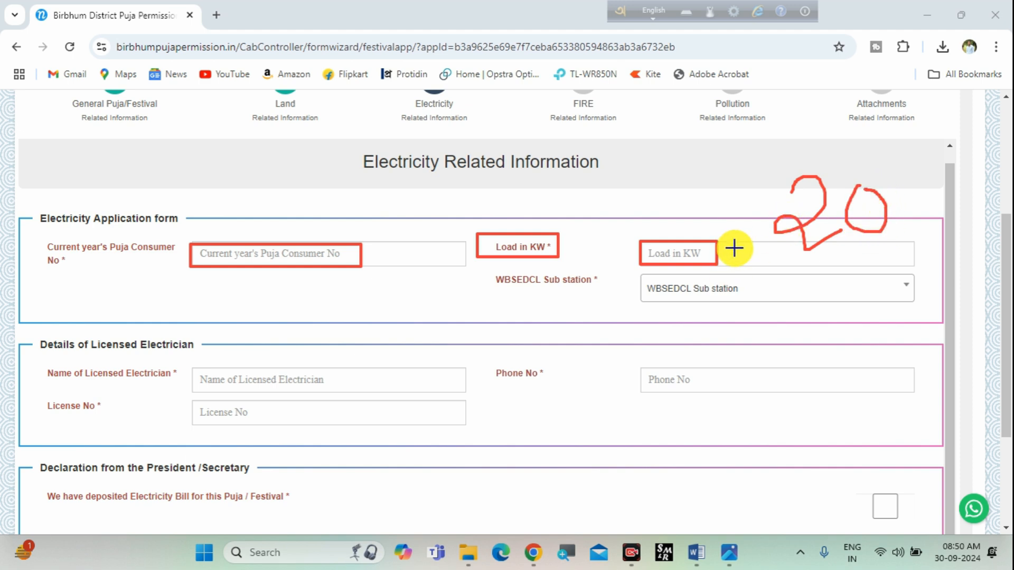
mouse_move(847, 276)
mouse_down()
mouse_move(878, 317)
mouse_move(873, 361)
mouse_up()
drag(691, 291, 692, 346)
mouse_move(738, 263)
mouse_down()
mouse_move(729, 288)
mouse_move(741, 304)
mouse_up()
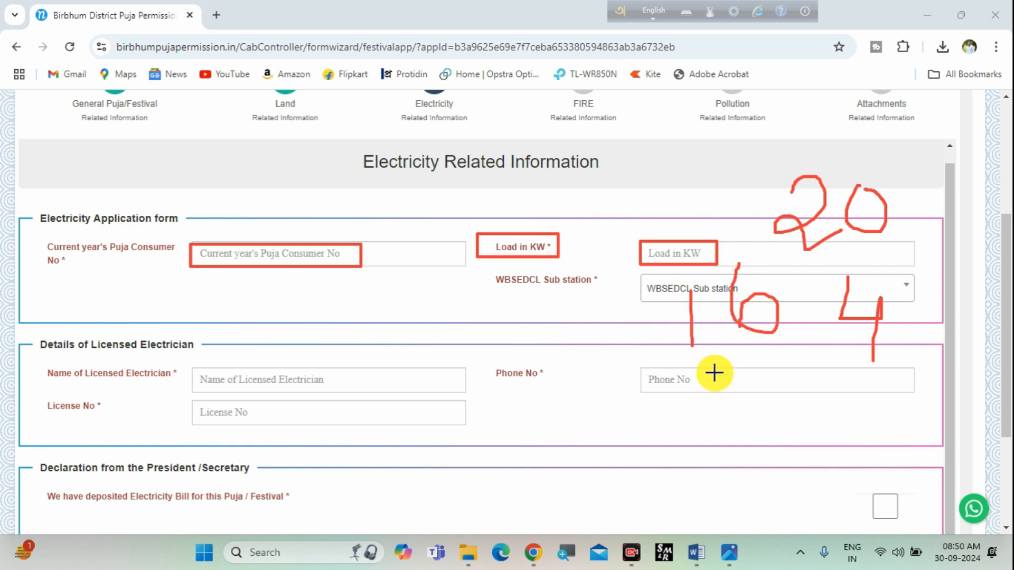
click(672, 527)
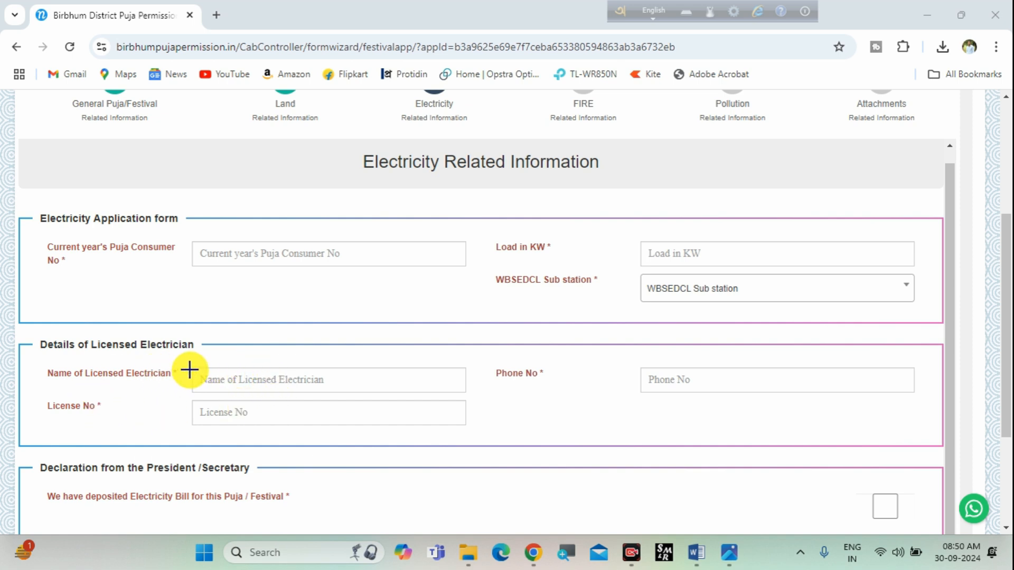
Examine the Details of Licensed Electrician section, marking the name, license number and phone number fields and clearing the marks
drag(189, 370, 283, 388)
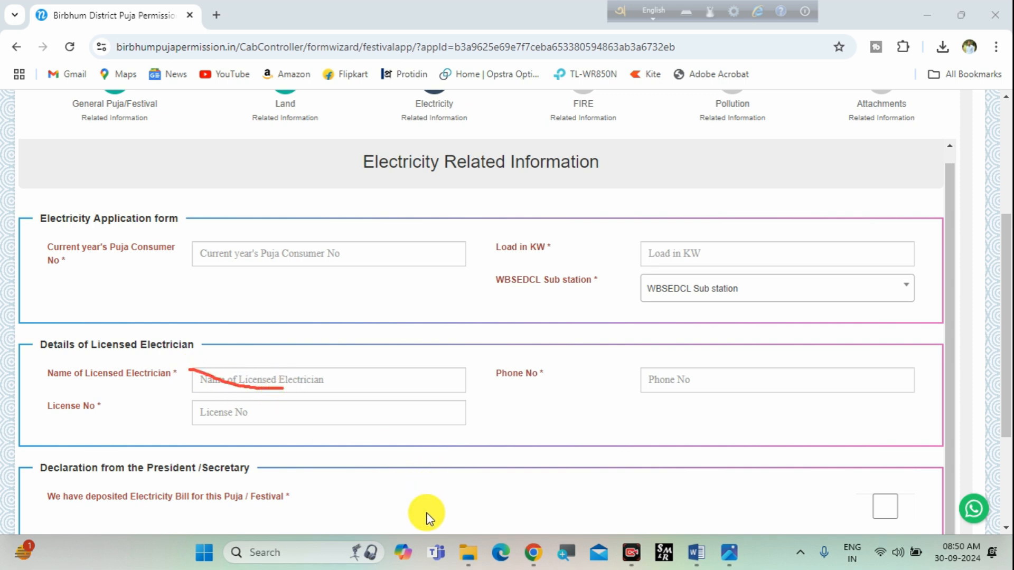
click(673, 521)
click(441, 511)
mouse_move(195, 364)
mouse_down()
mouse_move(198, 381)
mouse_move(326, 392)
mouse_up()
drag(196, 403, 277, 429)
drag(643, 363, 701, 401)
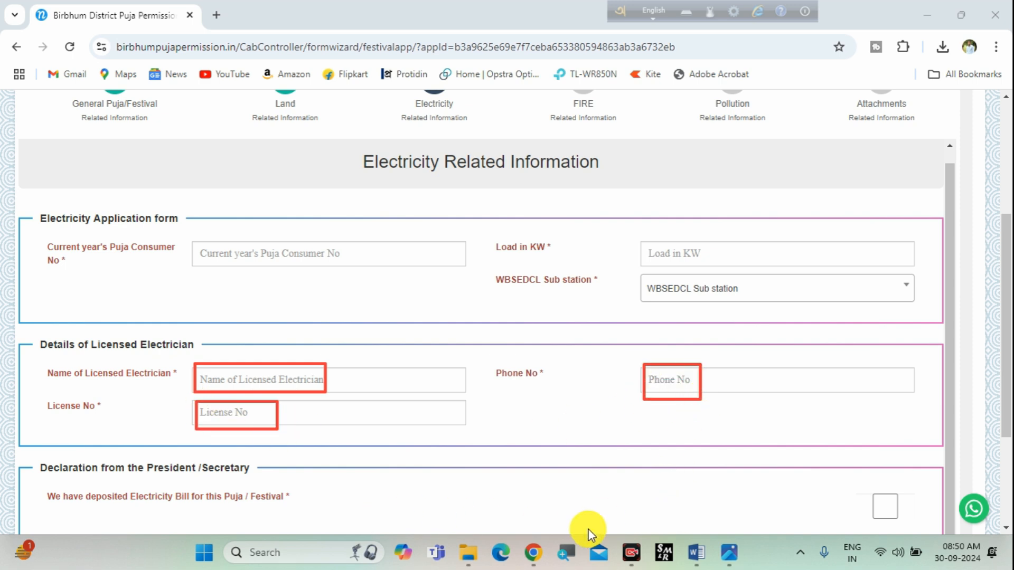
click(676, 522)
click(369, 508)
Tick the President/Secretary declaration that the electricity bill for this puja has been deposited
scroll(392, 414, down, 3)
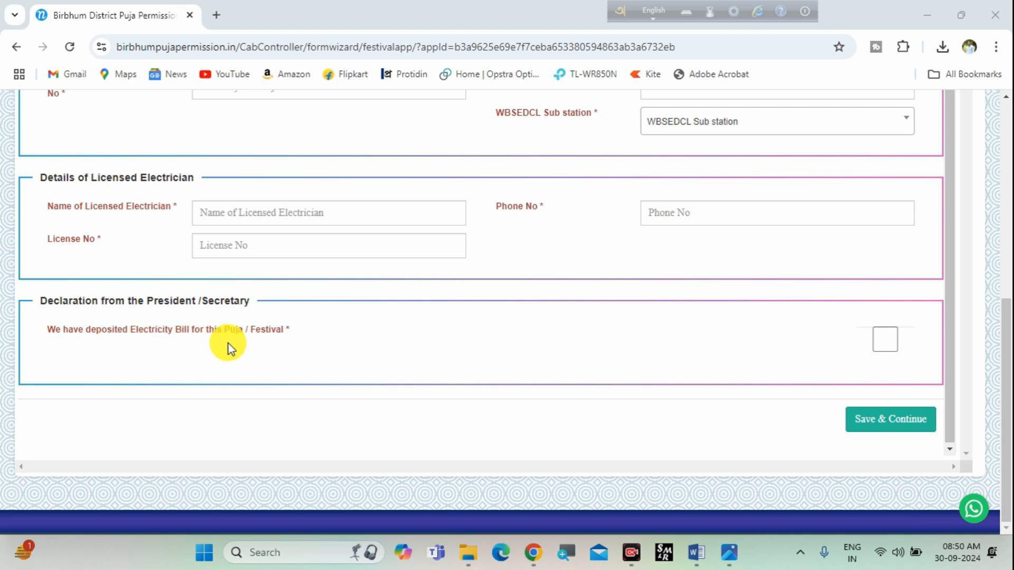
click(885, 339)
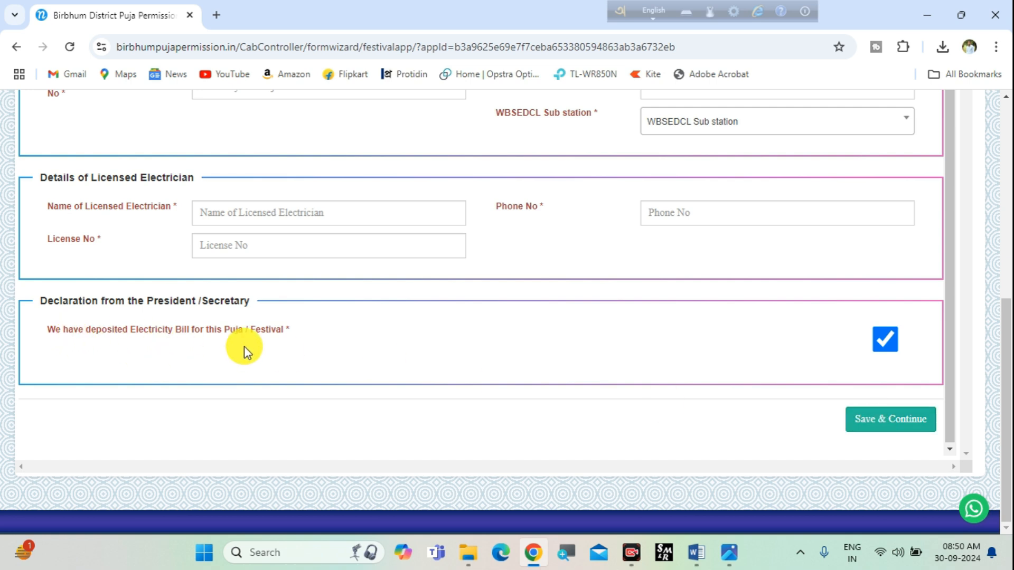
click(856, 434)
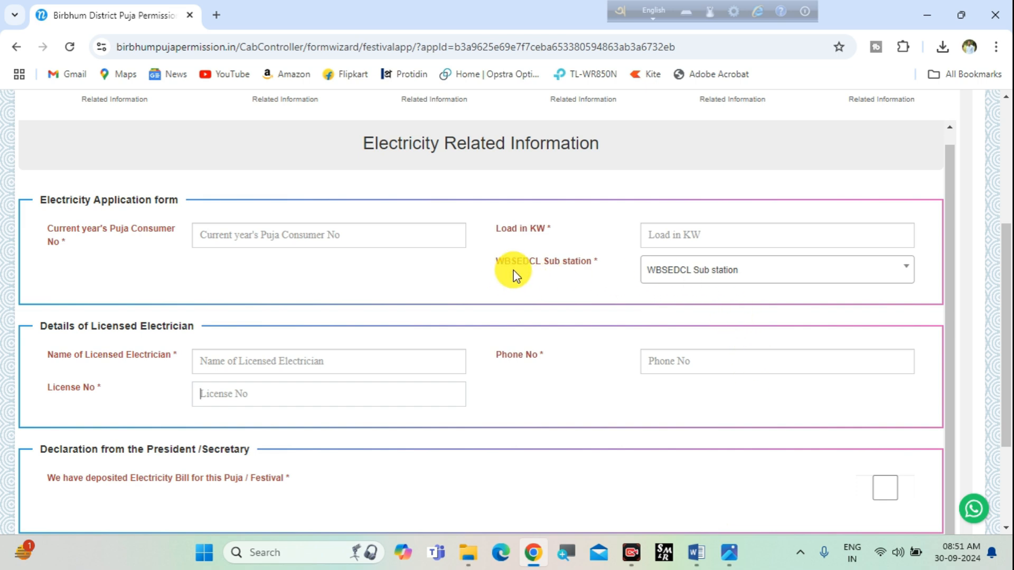
Look through the available WBSEDCL sub station options and close the list without choosing one
click(671, 268)
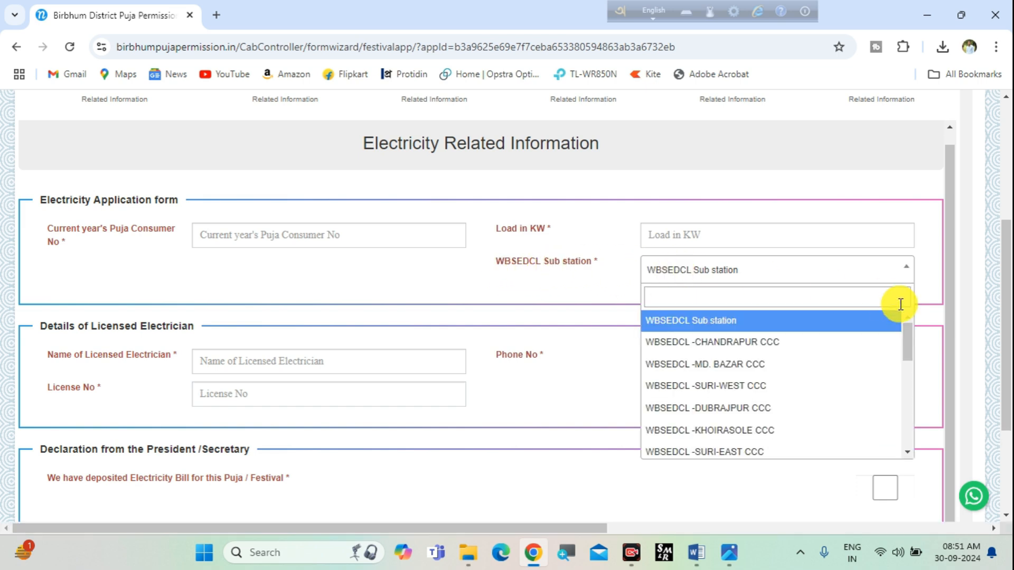
drag(913, 348, 909, 405)
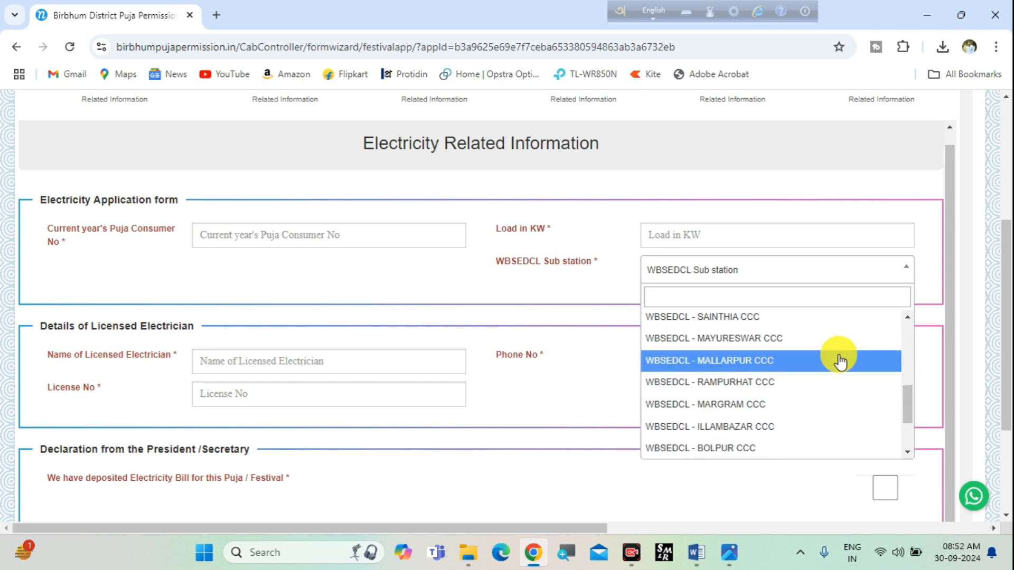
click(585, 358)
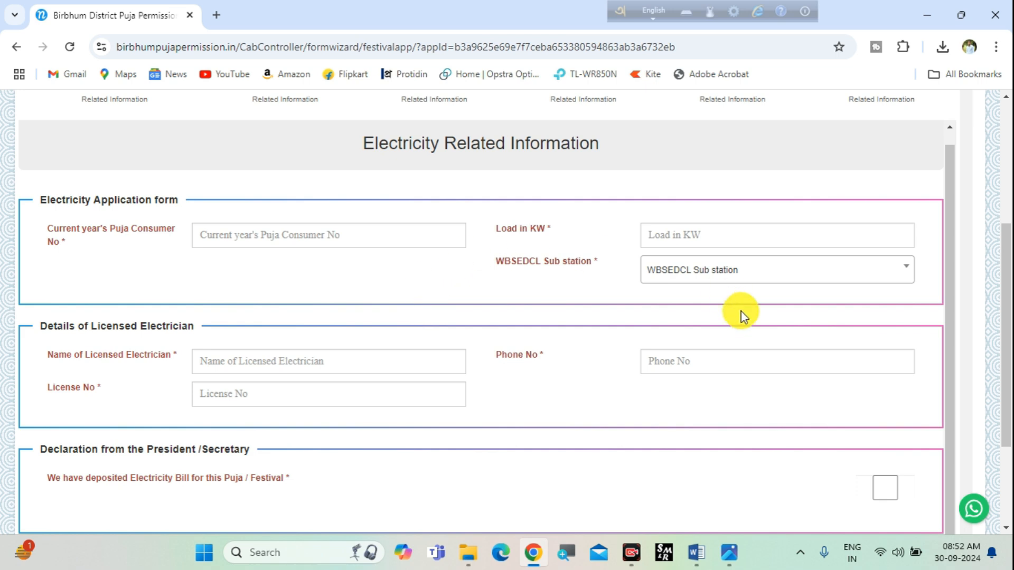
click(707, 513)
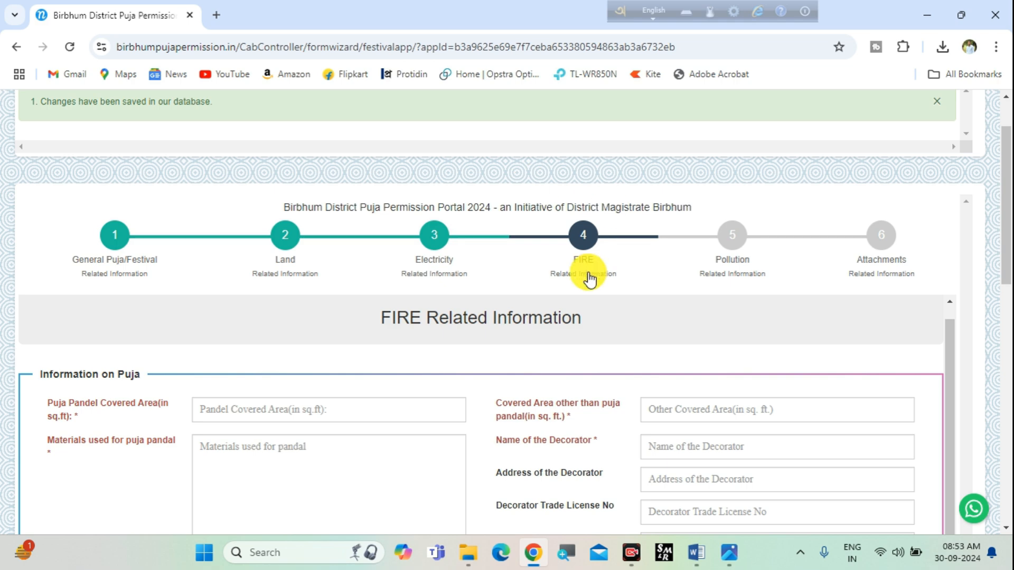
Examine the FIRE section's pandal covered area field, illustrating the area with a sketched rectangle and its two side lengths, and clear the sketch
scroll(586, 280, up, 1)
scroll(588, 281, down, 5)
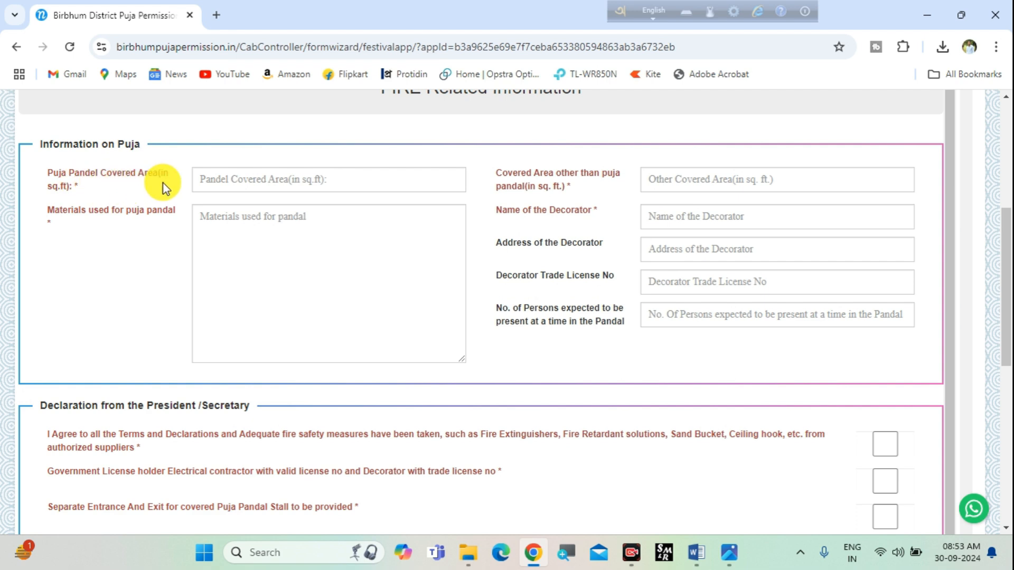
click(214, 179)
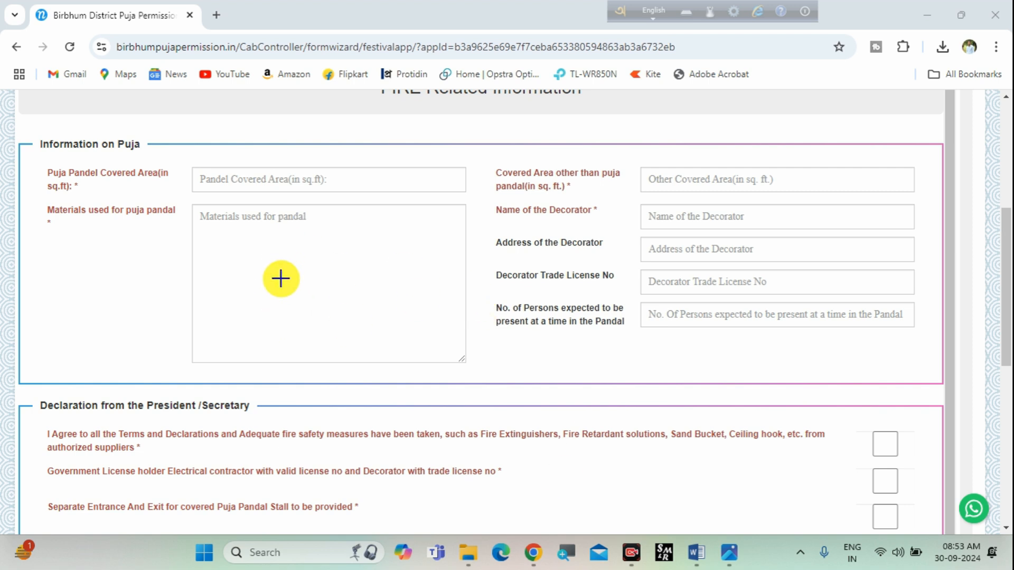
mouse_move(337, 208)
mouse_down()
mouse_move(371, 366)
mouse_move(547, 251)
mouse_move(546, 204)
mouse_move(352, 199)
mouse_up()
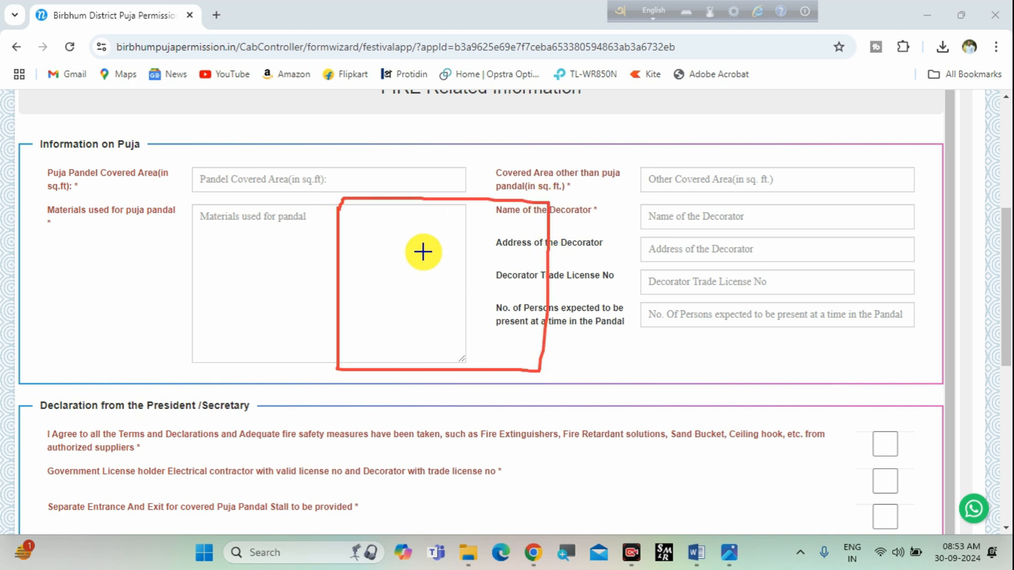
mouse_move(280, 275)
mouse_down()
mouse_move(280, 262)
mouse_move(280, 305)
mouse_move(313, 283)
mouse_move(293, 282)
mouse_up()
drag(395, 162, 416, 185)
mouse_move(442, 141)
mouse_down()
mouse_move(447, 171)
mouse_move(435, 149)
mouse_up()
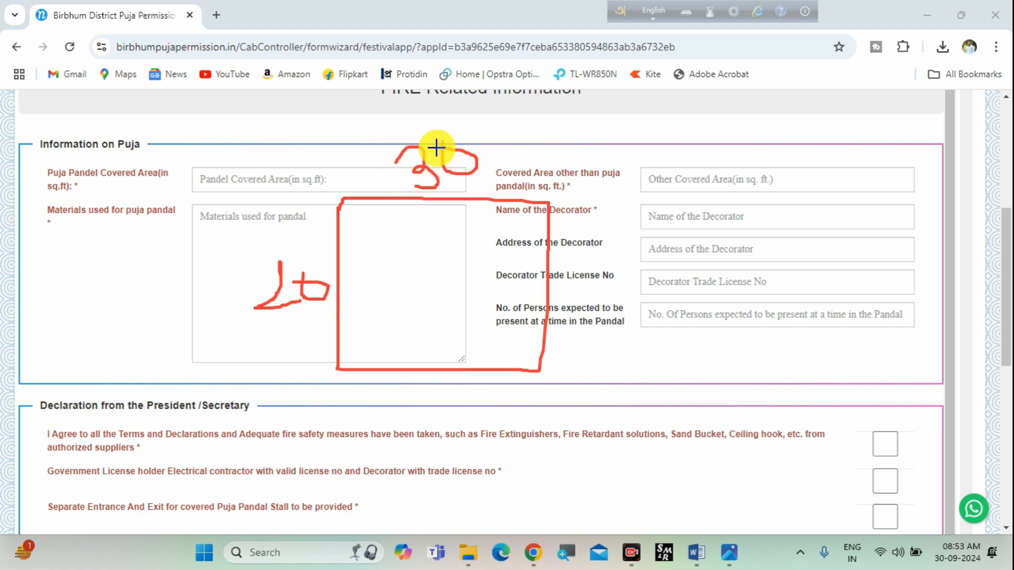
drag(317, 165, 308, 219)
drag(282, 181, 338, 211)
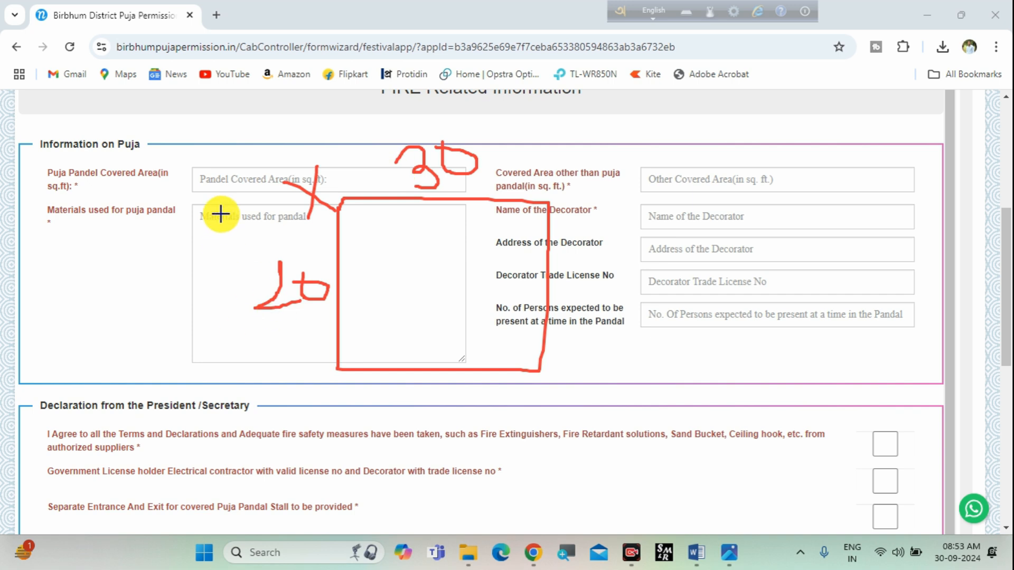
click(673, 520)
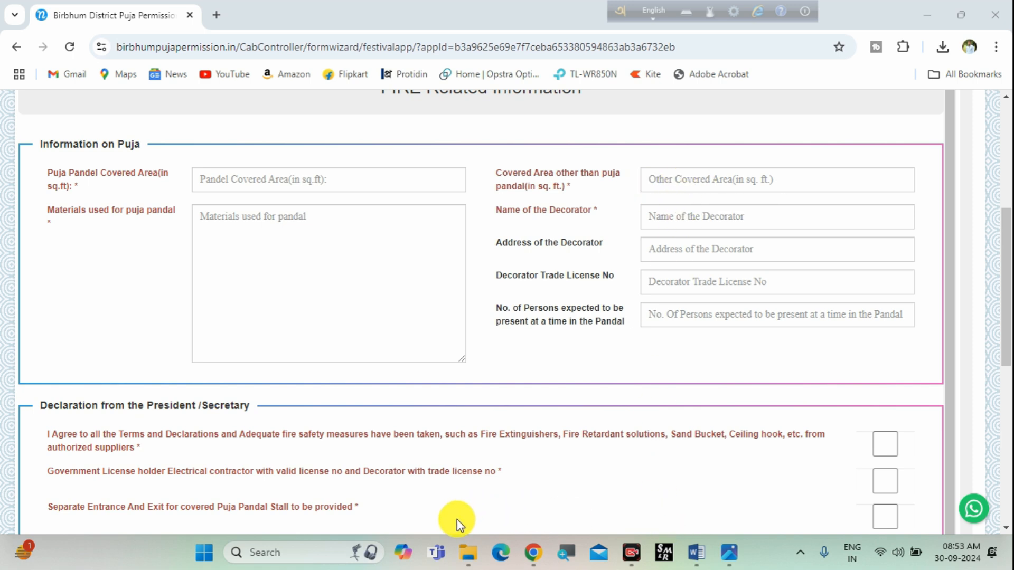
Examine the covered area other than puja pandal field, illustrating it with a small rectangle sketched inside a larger one, and clear the sketch
mouse_move(410, 97)
mouse_down()
mouse_move(450, 147)
mouse_move(717, 338)
mouse_up()
drag(746, 370, 726, 505)
drag(462, 107, 665, 289)
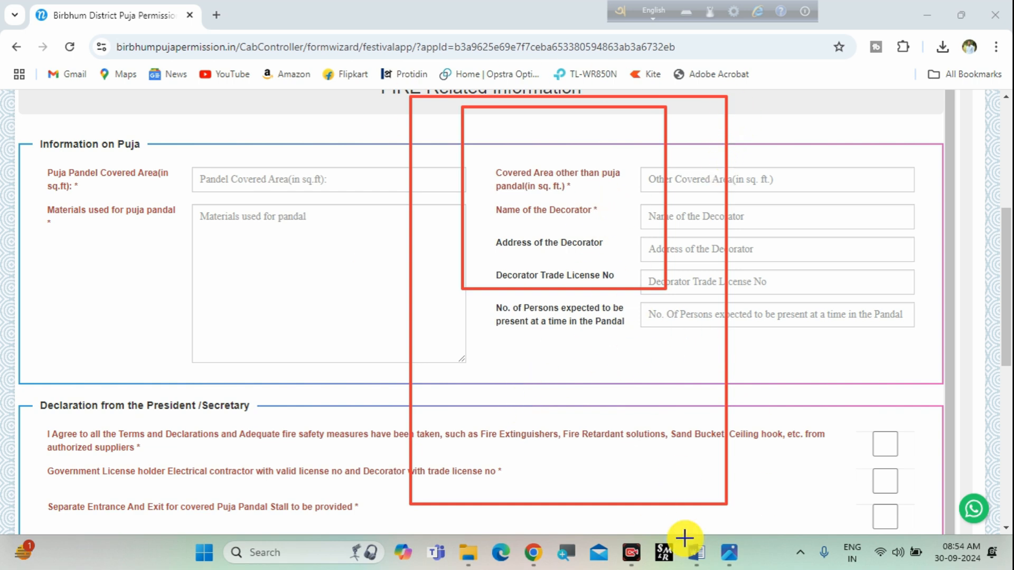
click(685, 522)
click(373, 516)
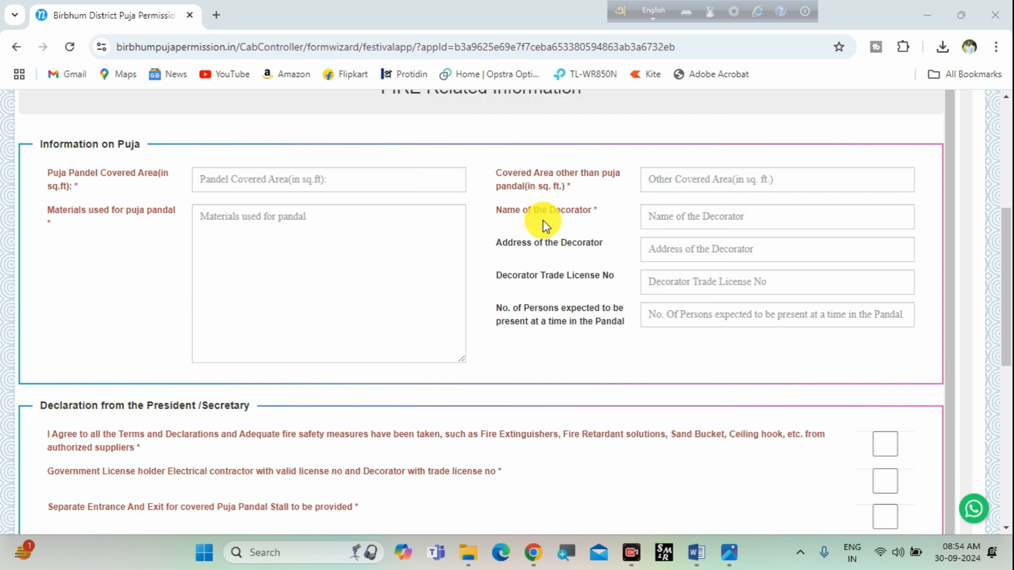
Examine the decorator's name, address and trade license fields, the number of persons and the pandal materials, marking each and clearing the marks
click(669, 215)
click(456, 537)
click(554, 458)
mouse_move(641, 206)
mouse_down()
mouse_move(688, 228)
mouse_move(746, 228)
mouse_up()
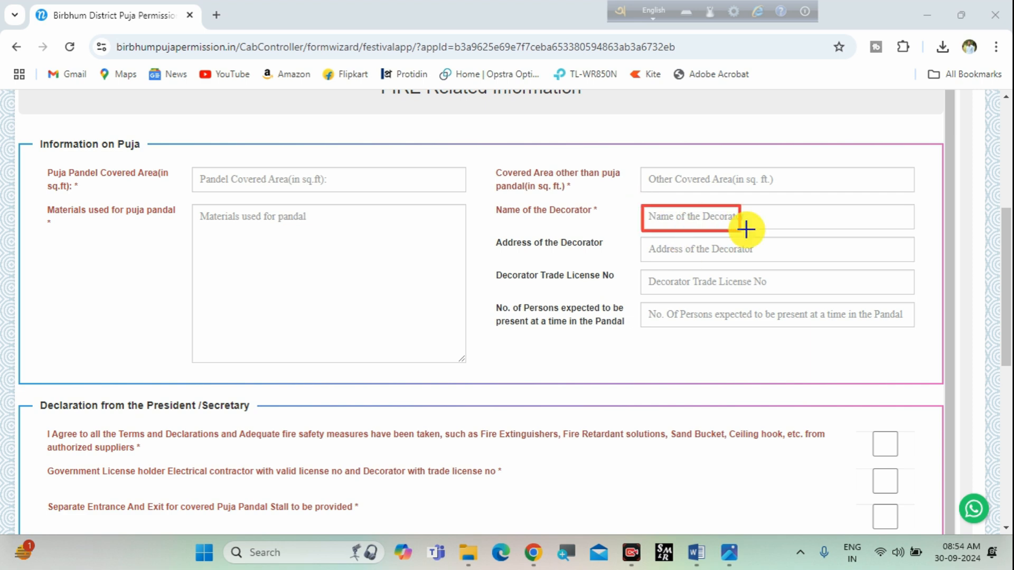
drag(672, 270, 762, 262)
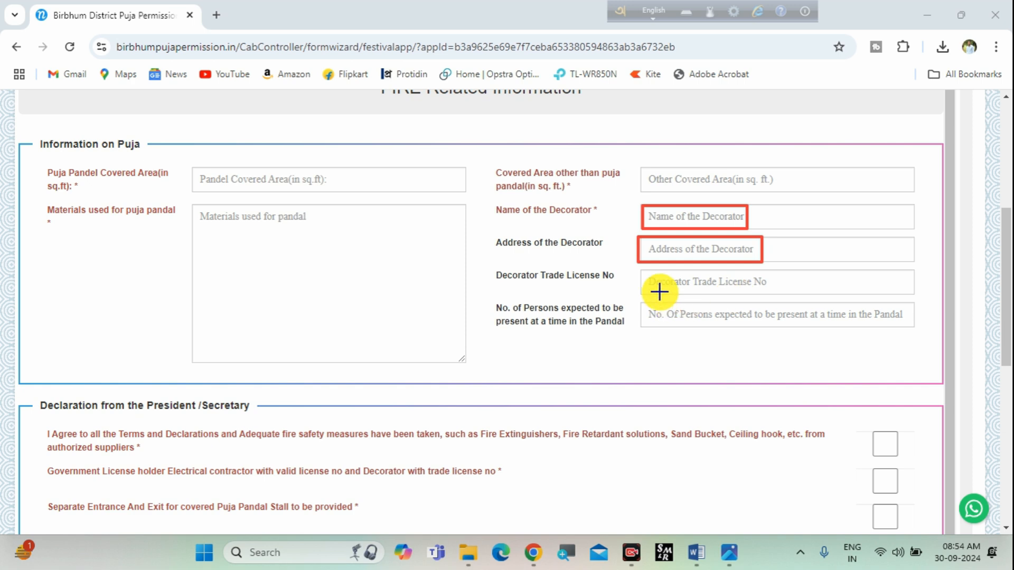
drag(639, 272, 797, 288)
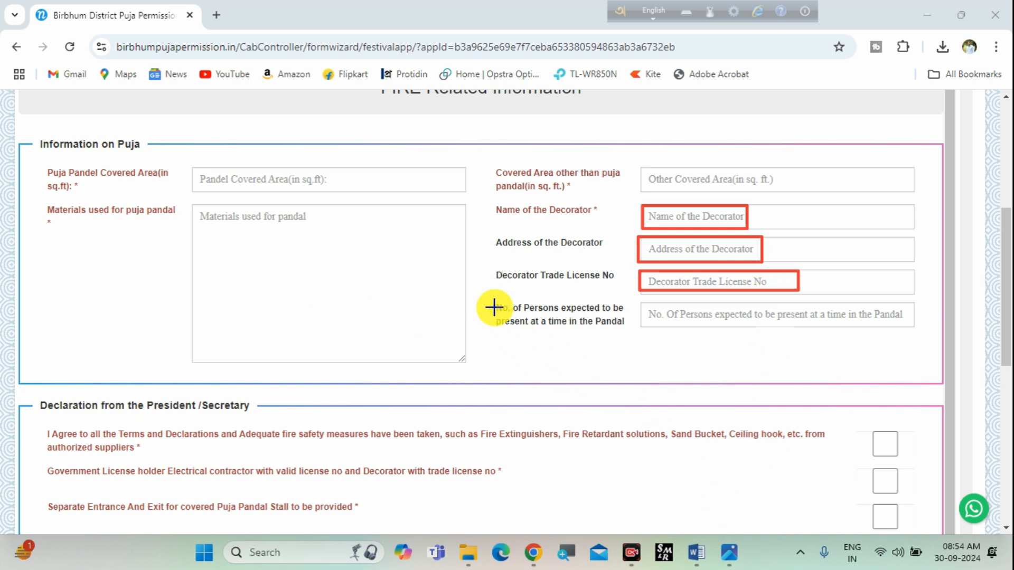
mouse_move(484, 294)
mouse_down()
mouse_move(575, 329)
mouse_move(631, 333)
mouse_up()
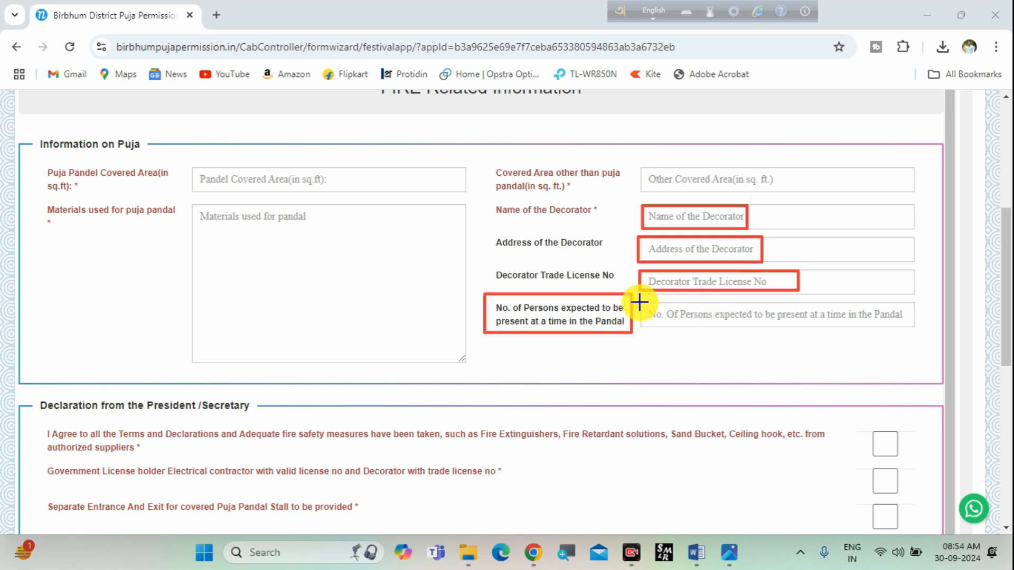
mouse_move(639, 302)
mouse_down()
mouse_move(900, 319)
mouse_move(905, 330)
mouse_up()
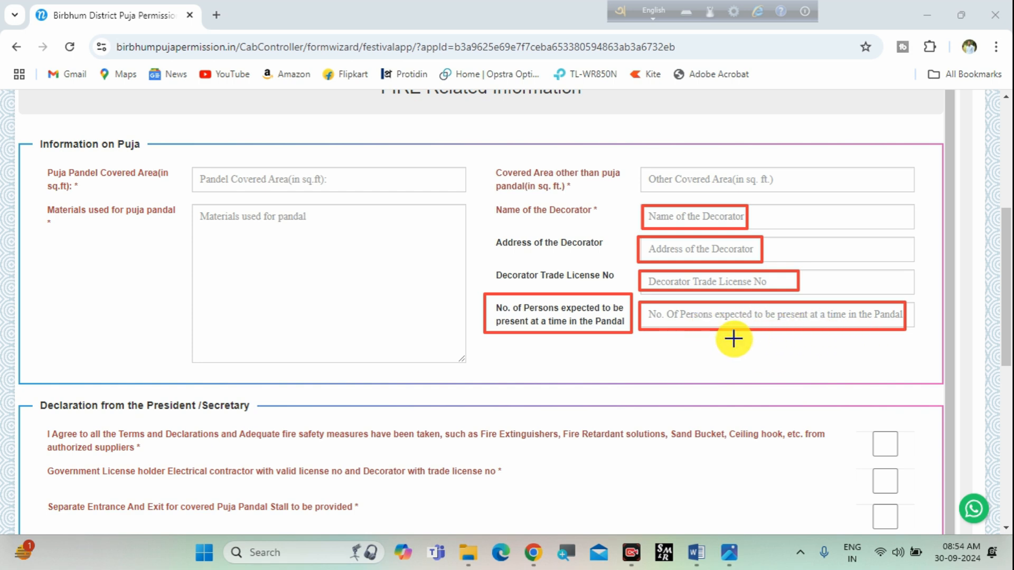
mouse_move(41, 201)
mouse_down()
mouse_move(387, 268)
mouse_move(462, 333)
mouse_move(464, 358)
mouse_up()
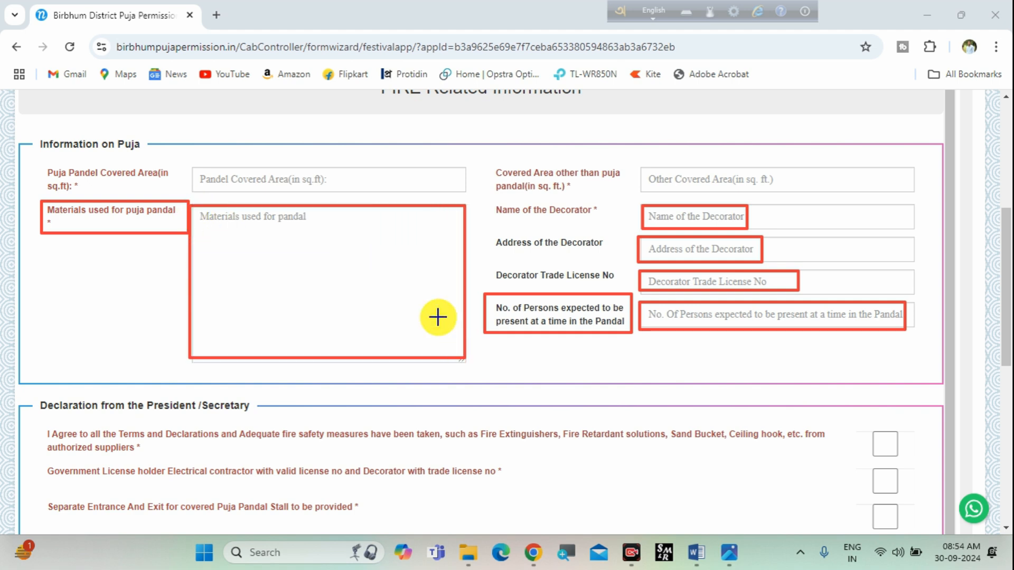
click(679, 519)
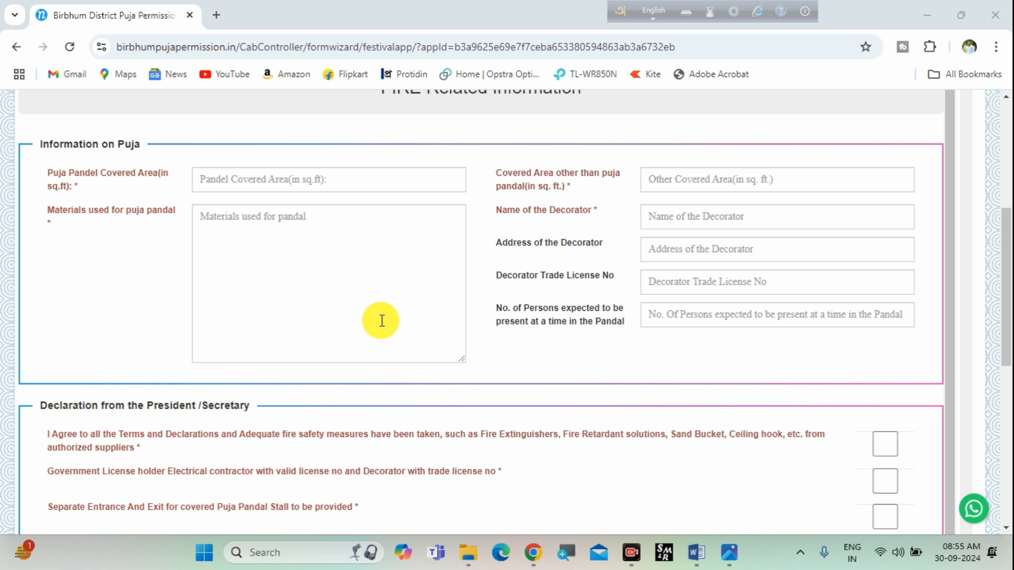
Tick all ten President/Secretary fire safety declarations and continue to the Pollution section
scroll(382, 321, down, 5)
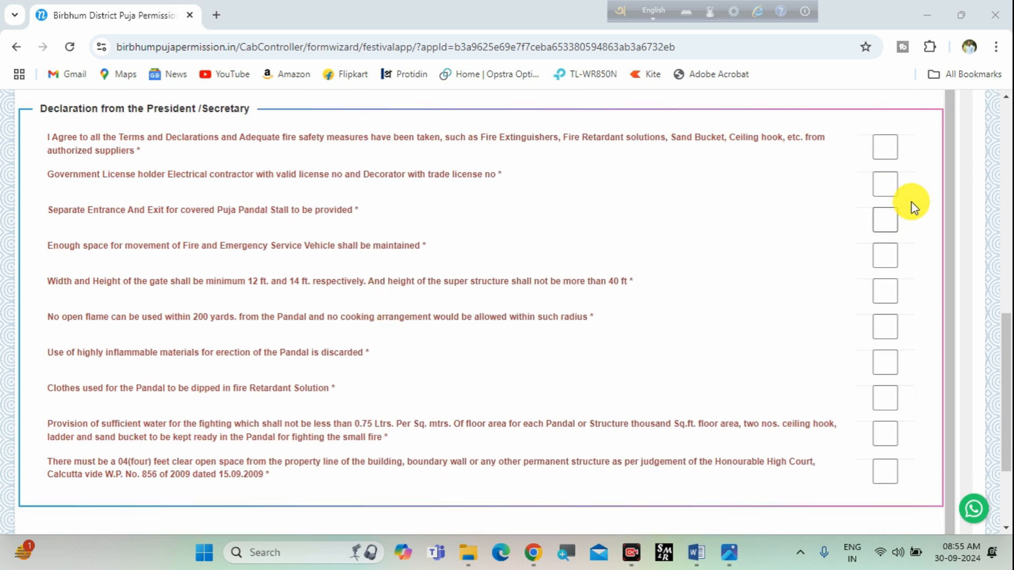
scroll(667, 273, up, 5)
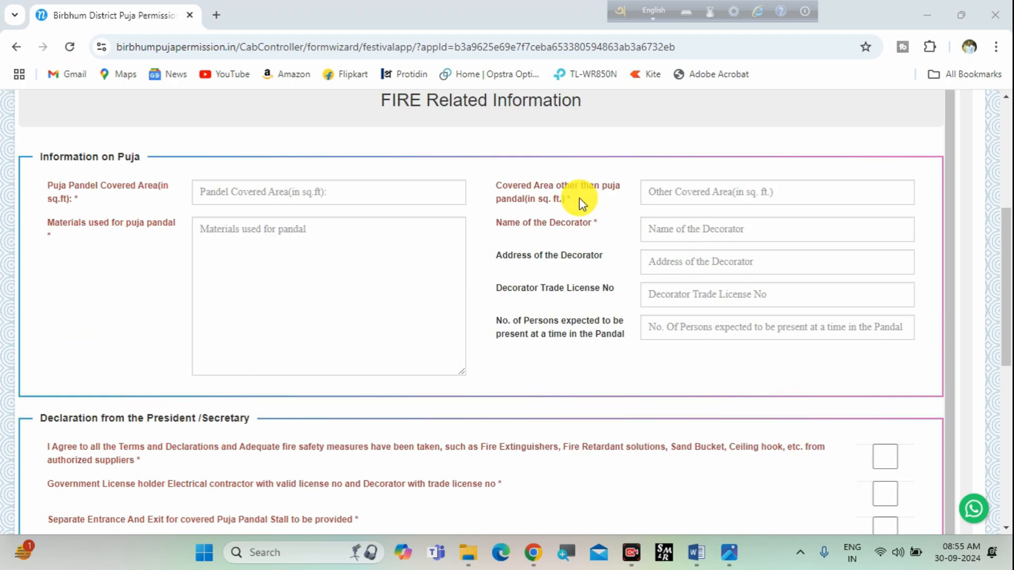
scroll(733, 259, down, 5)
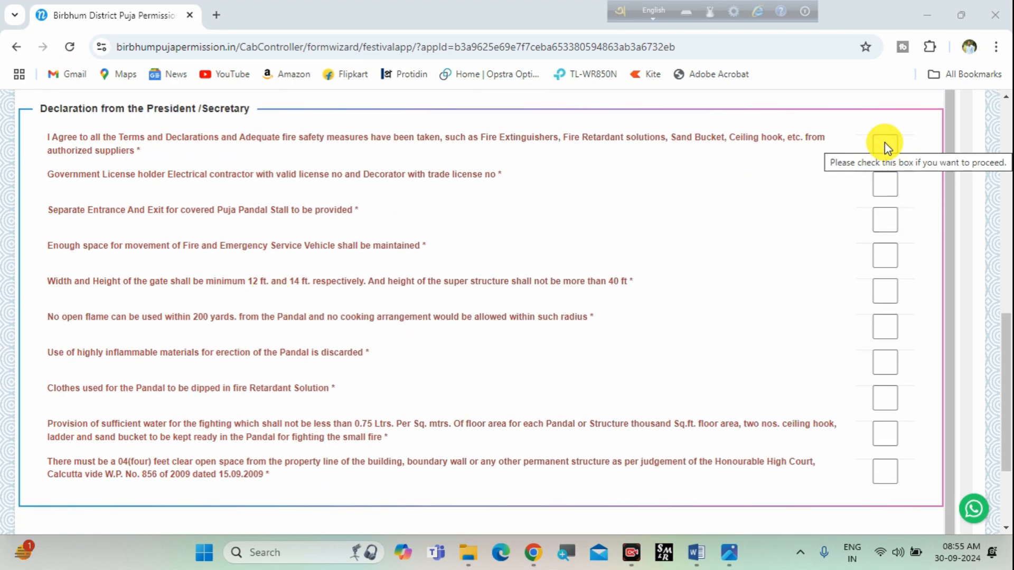
click(885, 147)
click(885, 183)
click(886, 332)
click(886, 362)
click(886, 398)
click(886, 433)
click(886, 471)
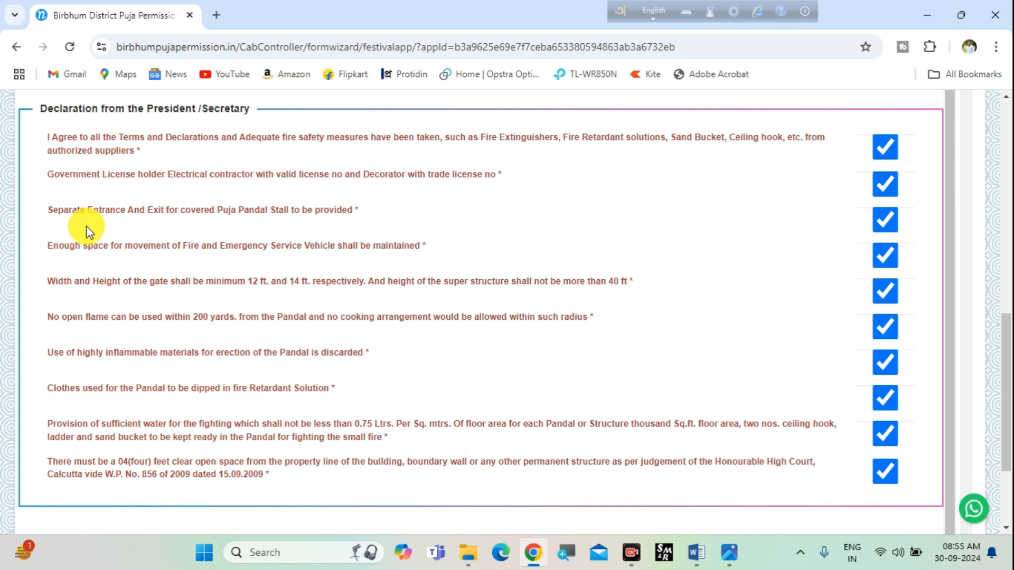
scroll(658, 228, down, 3)
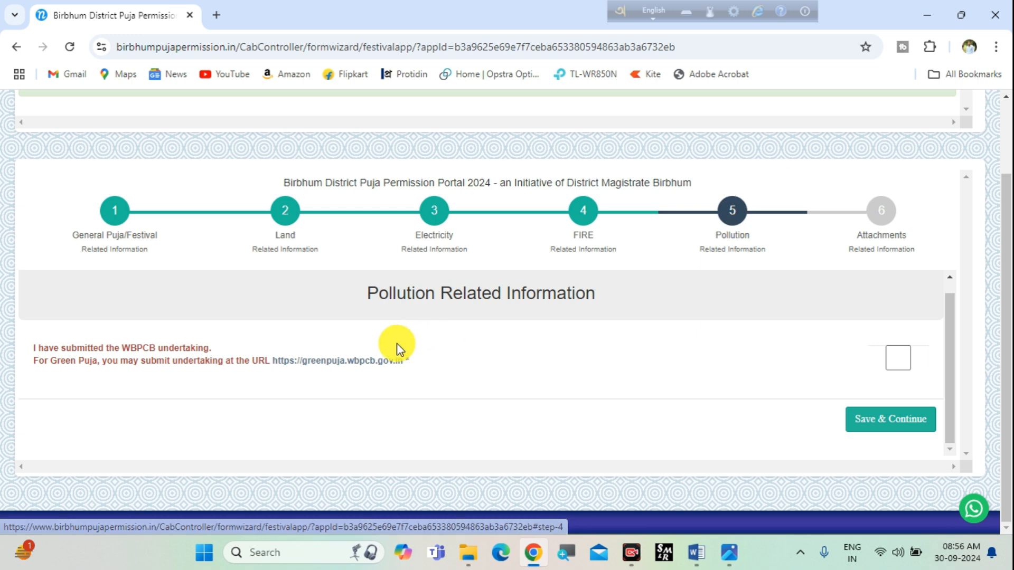
Open the Green Puja Form at greenpuja.wbpcb.gov.in from the WBPCB undertaking text and dismiss its registration deadline notice
click(898, 357)
click(900, 358)
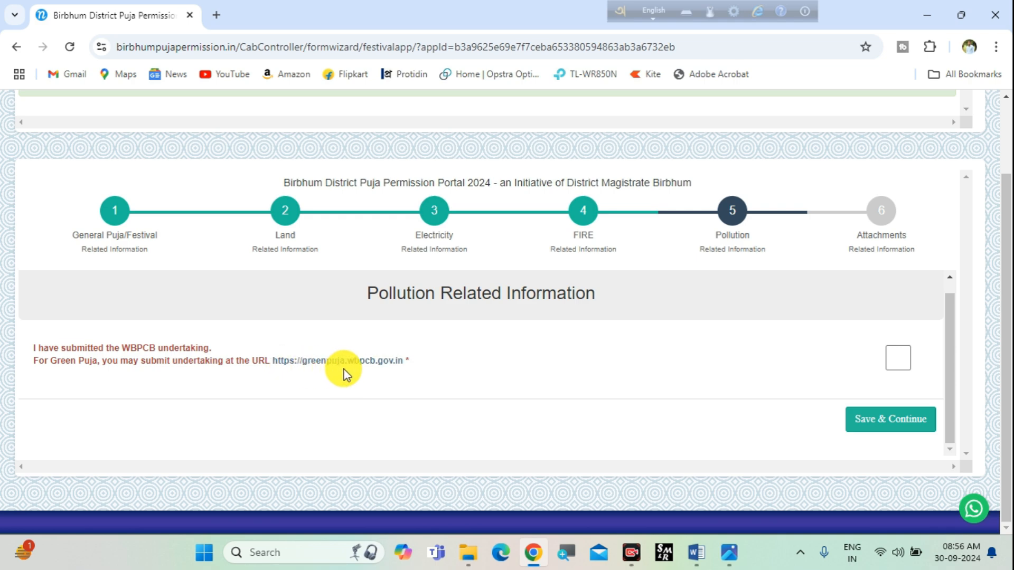
click(360, 361)
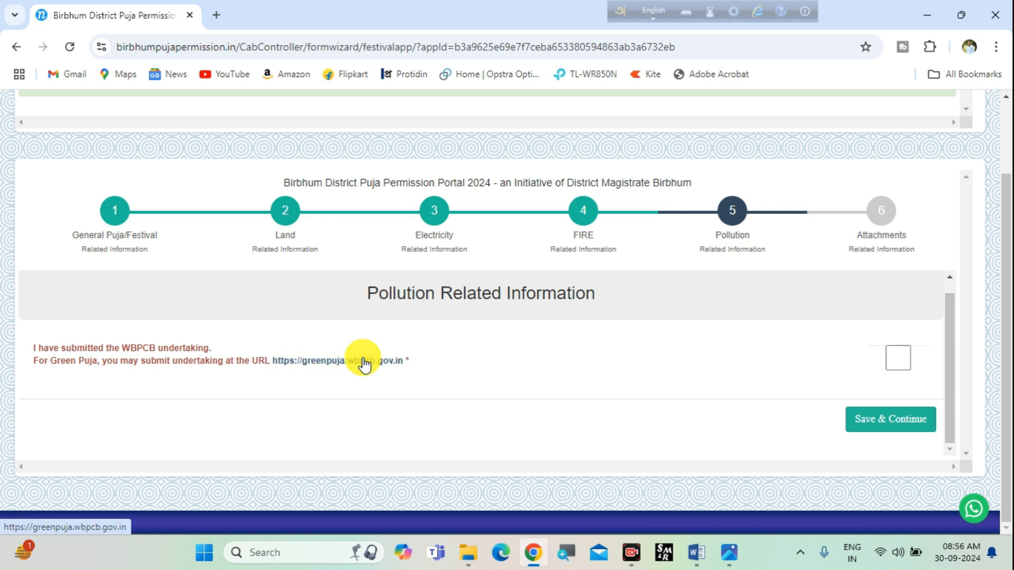
click(374, 362)
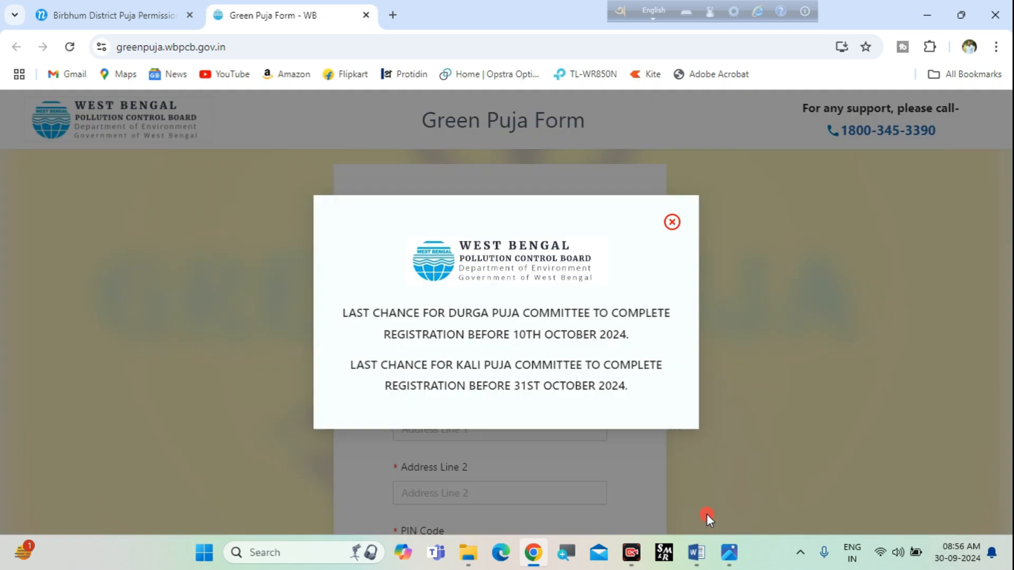
drag(341, 314, 624, 314)
click(663, 308)
click(671, 222)
Examine the Puja Committee name, address and PIN code fields and look through the district options without choosing one
scroll(670, 334, down, 4)
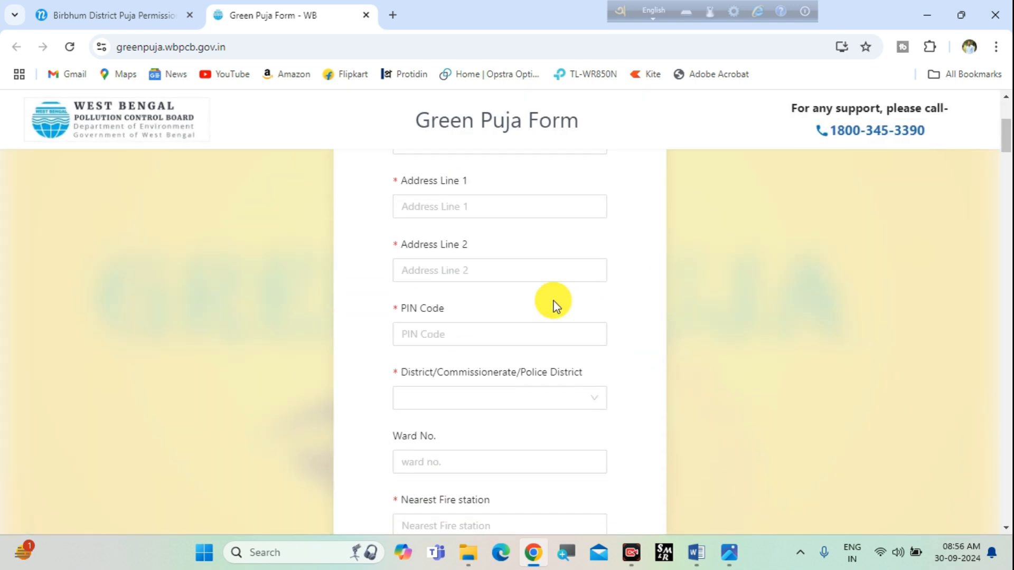
scroll(552, 303, up, 3)
click(459, 294)
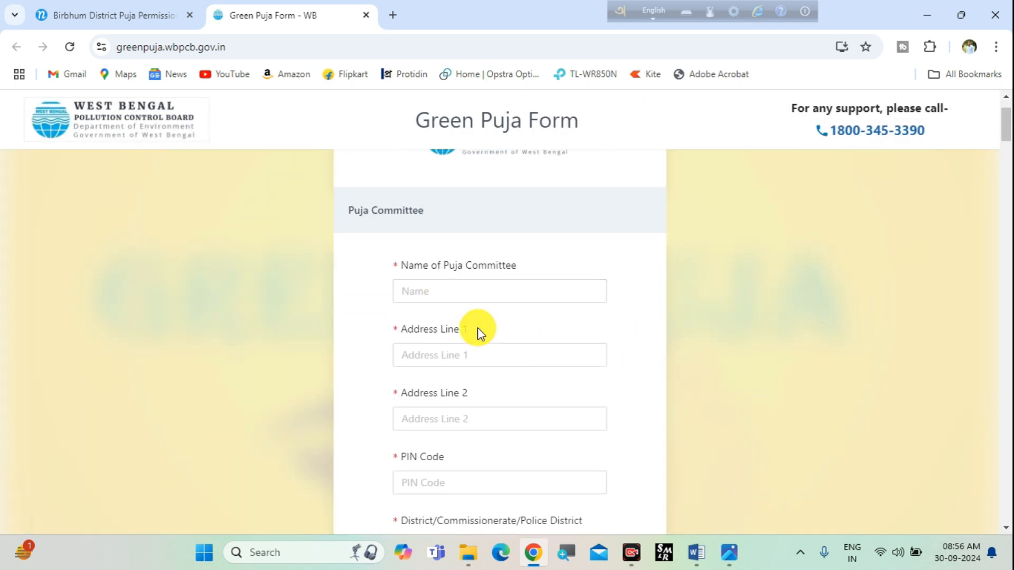
click(466, 294)
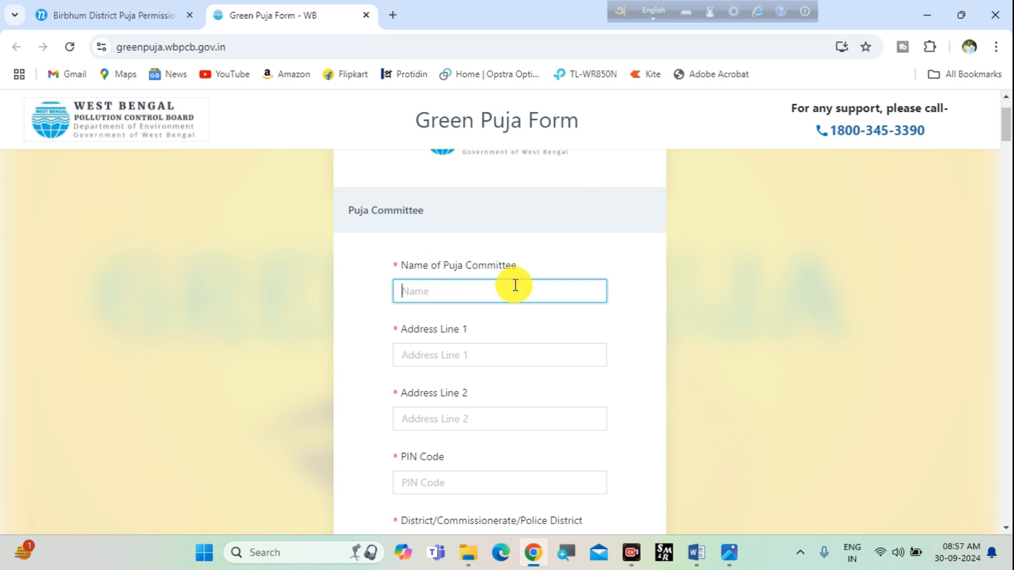
scroll(588, 304, down, 1)
click(482, 282)
click(507, 341)
scroll(528, 338, down, 2)
click(459, 333)
scroll(528, 338, down, 1)
click(510, 328)
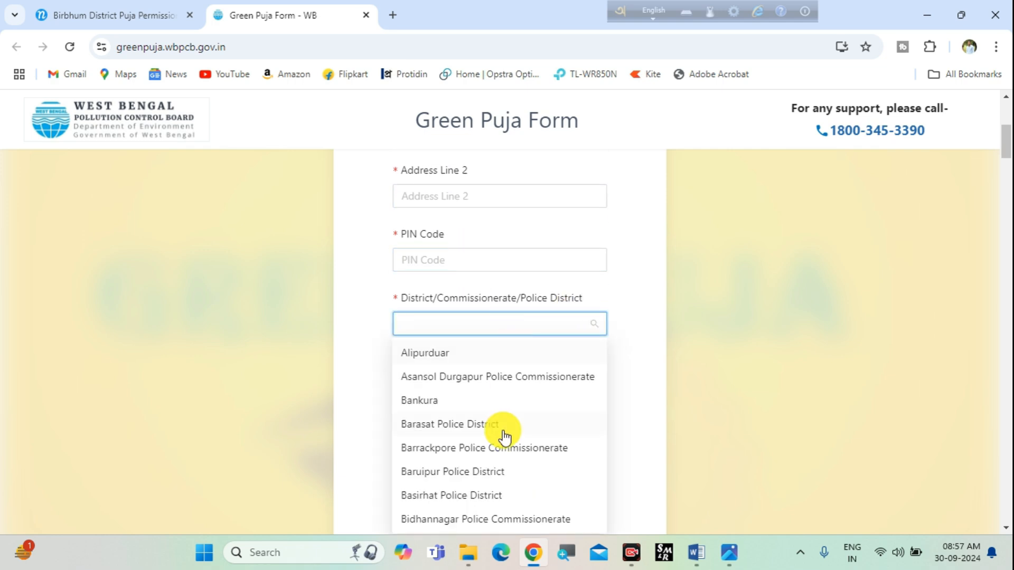
scroll(504, 449, down, 3)
scroll(510, 473, down, 3)
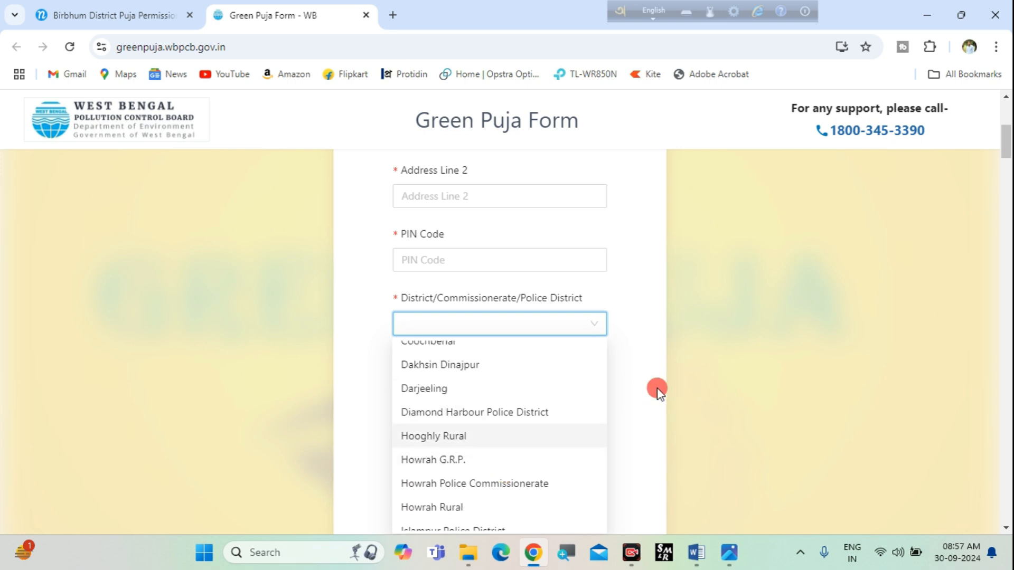
click(658, 391)
Examine the Puja Committee's ward number, nearest fire station and nearest hospital fields without filling them in
scroll(658, 391, down, 1)
click(475, 313)
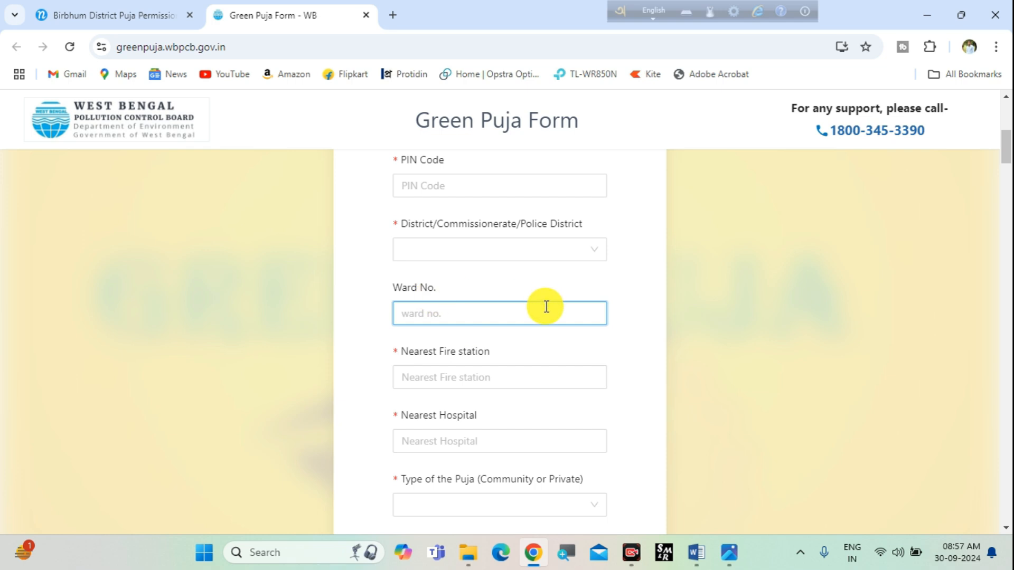
scroll(528, 306, down, 1)
click(492, 310)
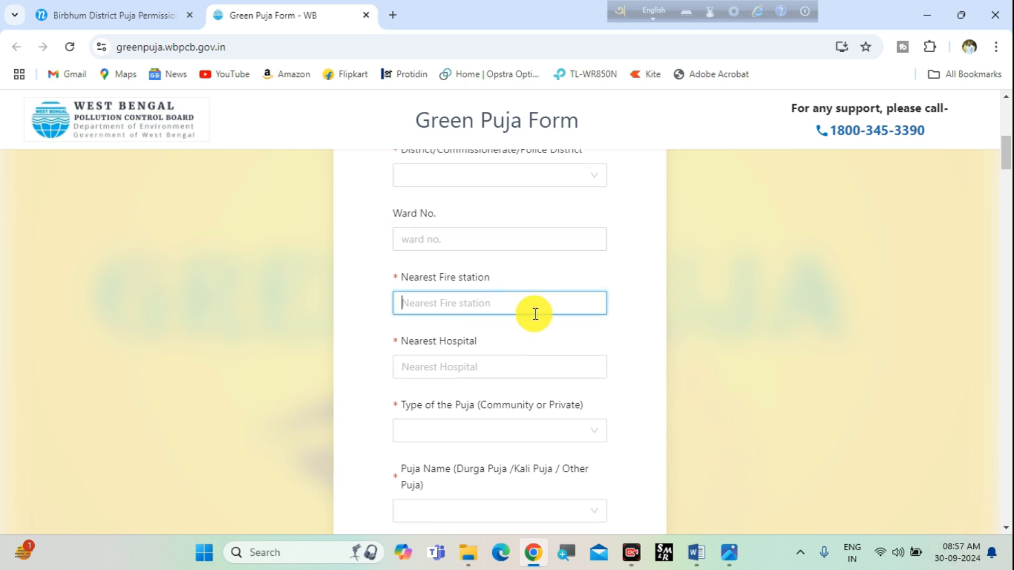
scroll(501, 327, down, 1)
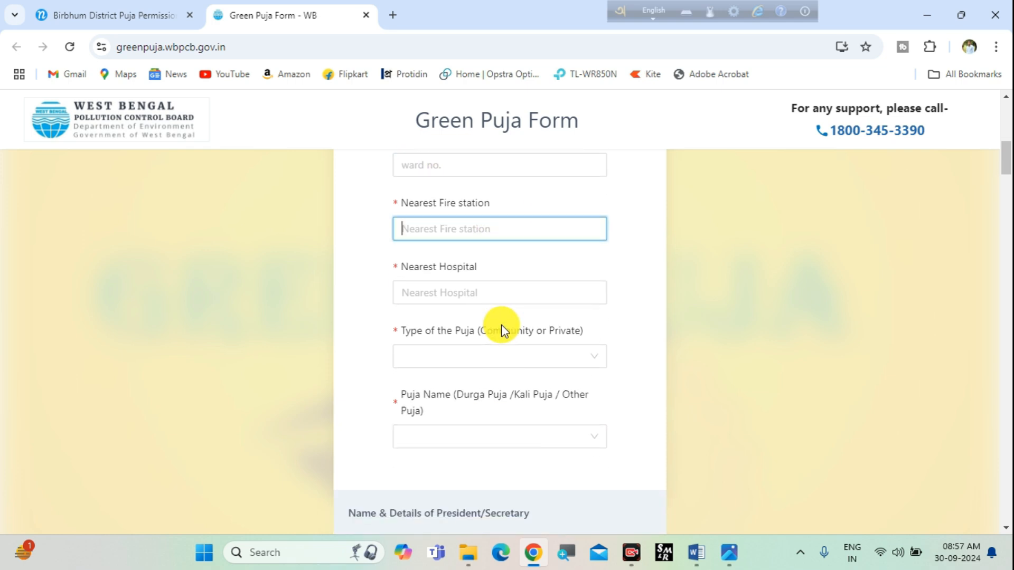
click(485, 288)
scroll(535, 292, down, 1)
scroll(536, 292, down, 1)
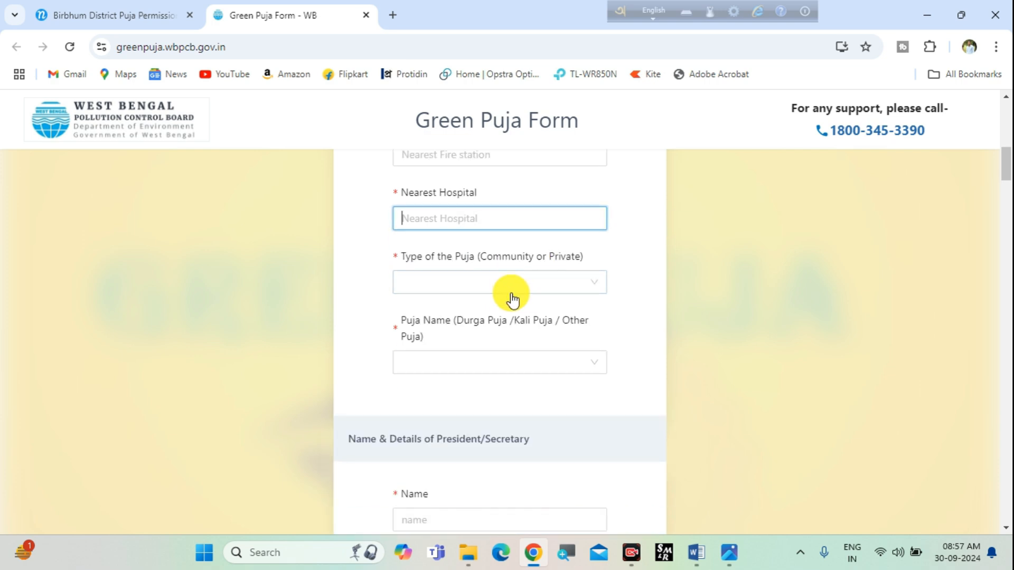
Set the type of the puja to Community and view the Puja Name options
click(481, 282)
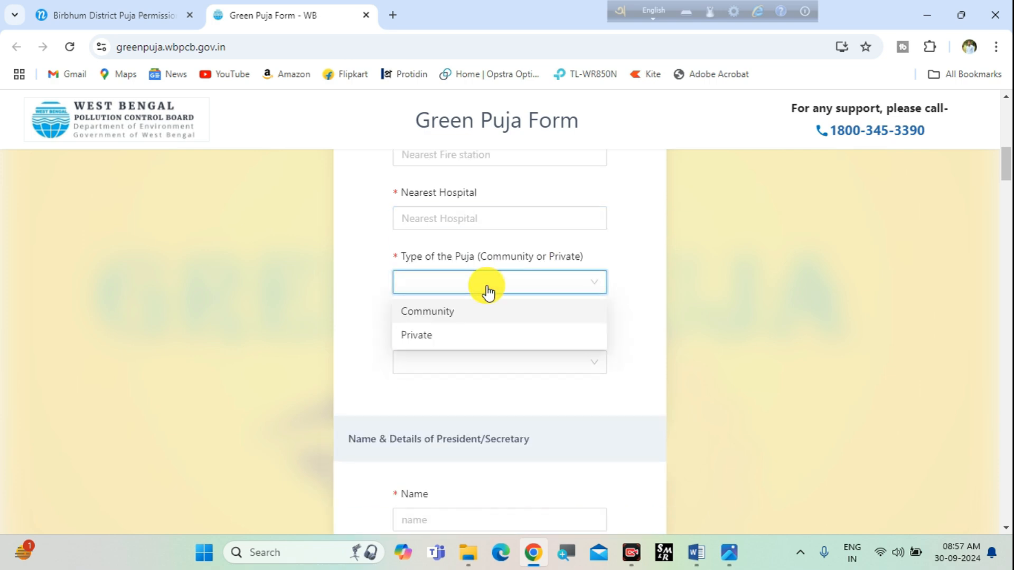
click(471, 313)
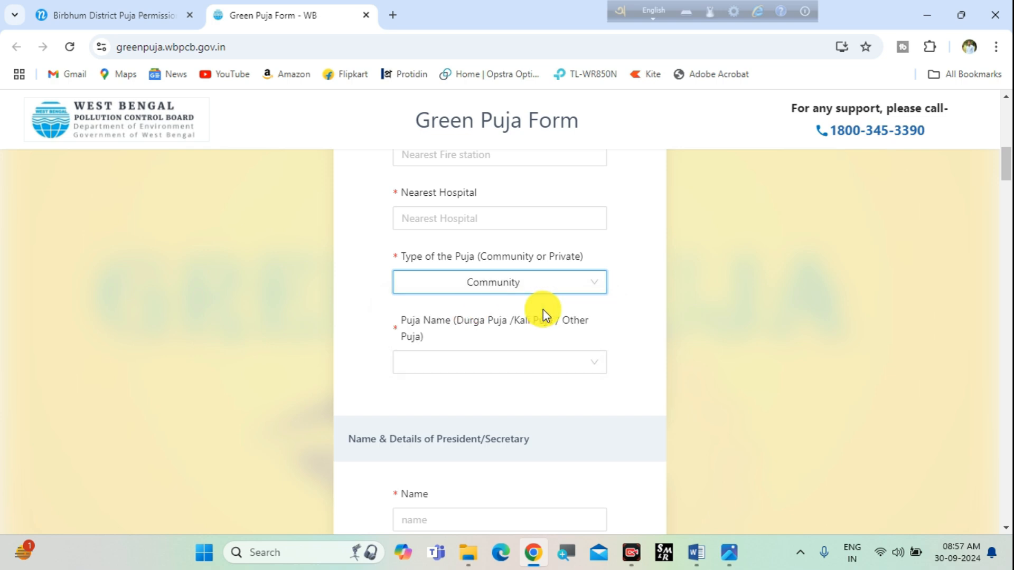
scroll(542, 311, down, 1)
click(468, 289)
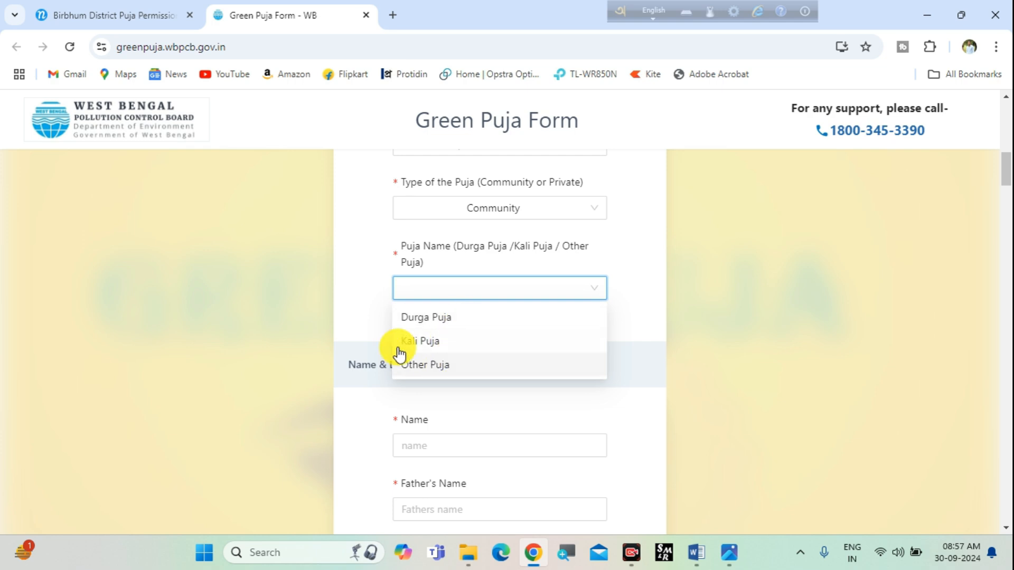
Examine the President/Secretary details, from name, father's name and age through address, PIN code and occupation to the contact fields
scroll(581, 326, down, 3)
scroll(581, 326, up, 1)
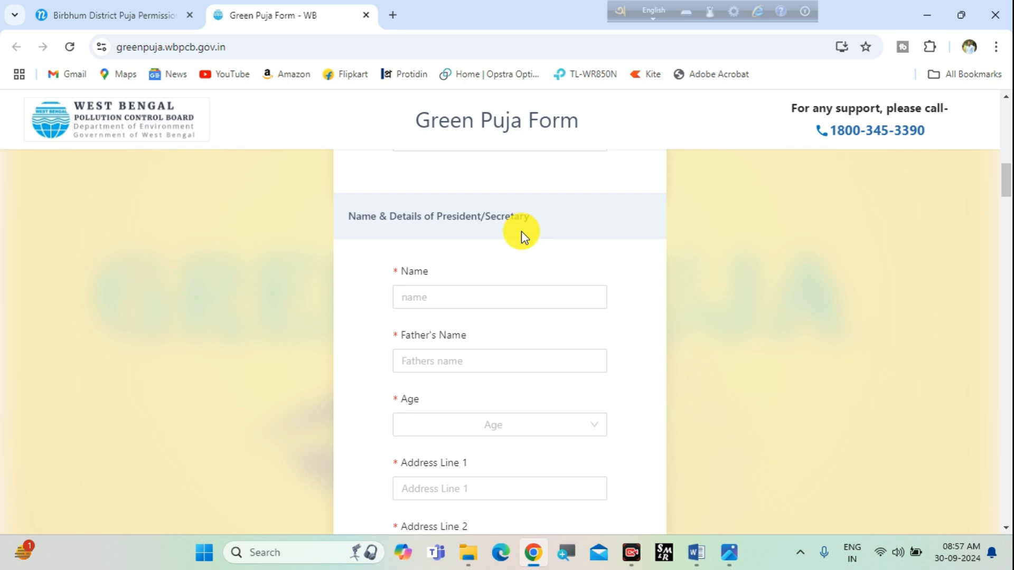
scroll(521, 233, down, 1)
click(456, 228)
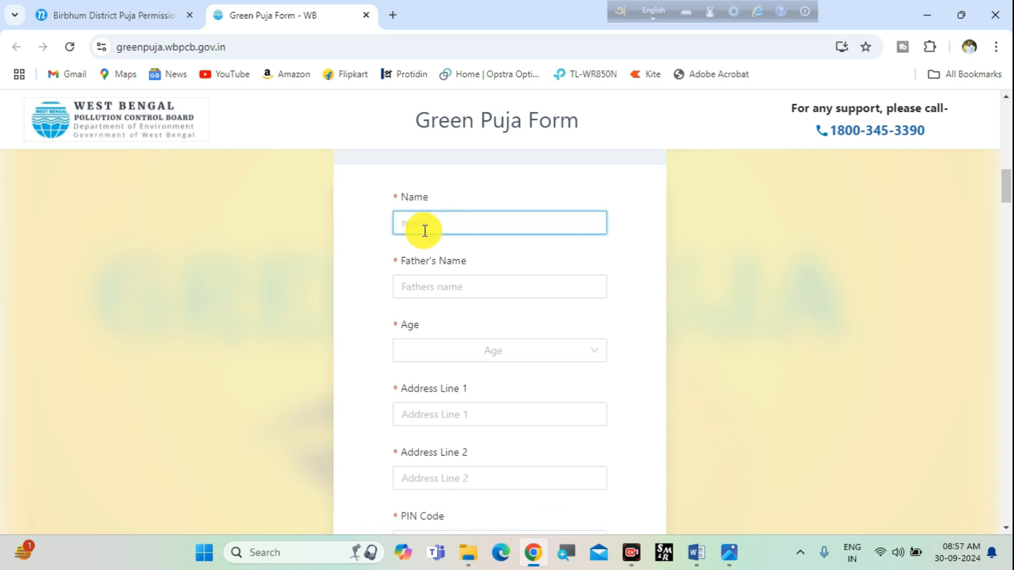
scroll(483, 293, down, 1)
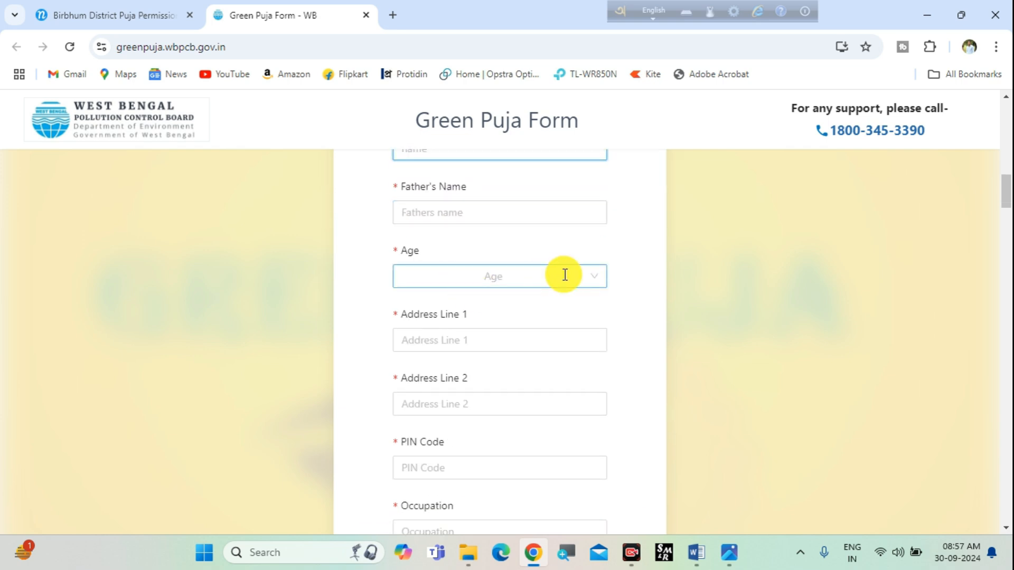
scroll(528, 279, down, 1)
scroll(512, 343, down, 1)
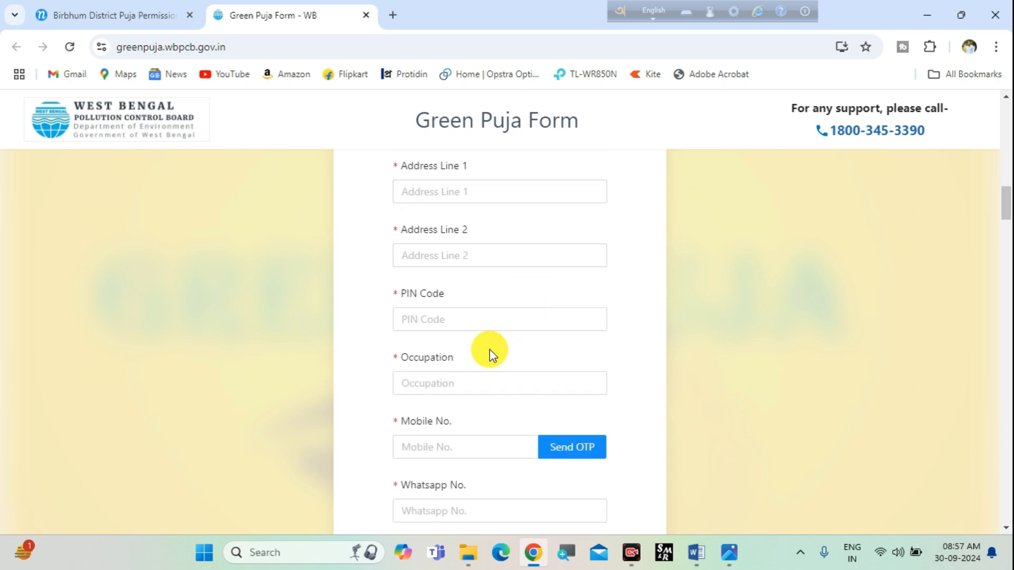
scroll(480, 380, down, 1)
scroll(491, 316, down, 2)
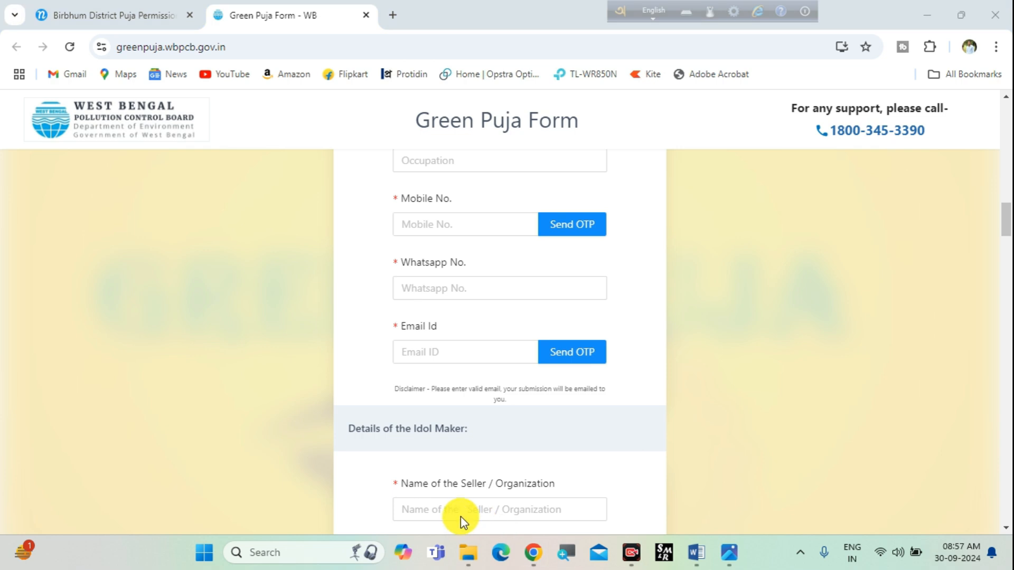
Outline the President/Secretary's Mobile No., Whatsapp No. and Email Id fields and the Send OTP options with red rectangles, then clear the marks
mouse_move(391, 210)
mouse_down()
mouse_move(477, 233)
mouse_move(609, 237)
mouse_up()
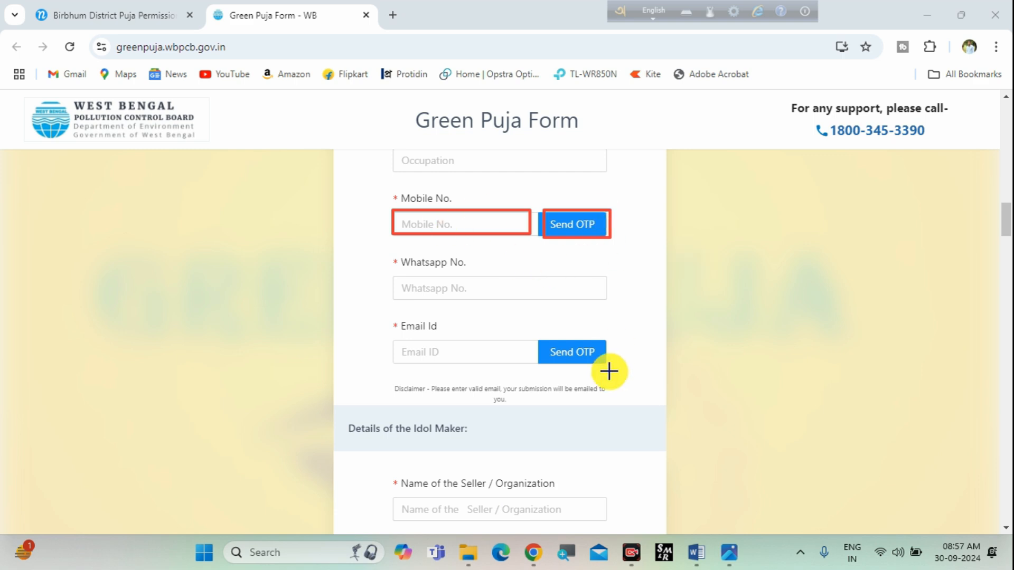
drag(392, 277, 605, 303)
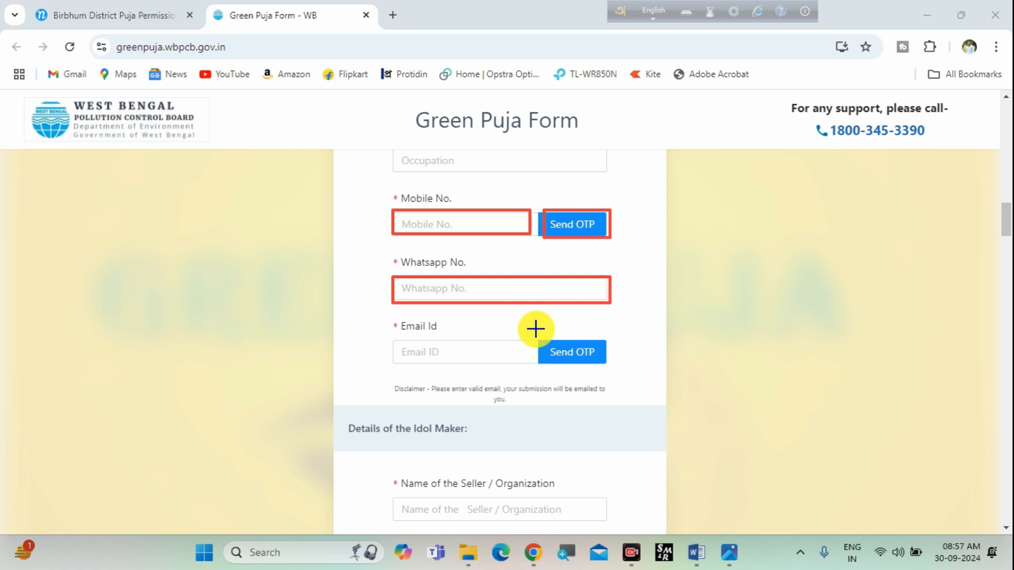
mouse_move(393, 341)
mouse_down()
mouse_move(480, 351)
mouse_move(512, 365)
mouse_up()
mouse_move(539, 333)
mouse_down()
mouse_move(571, 361)
mouse_move(617, 373)
mouse_up()
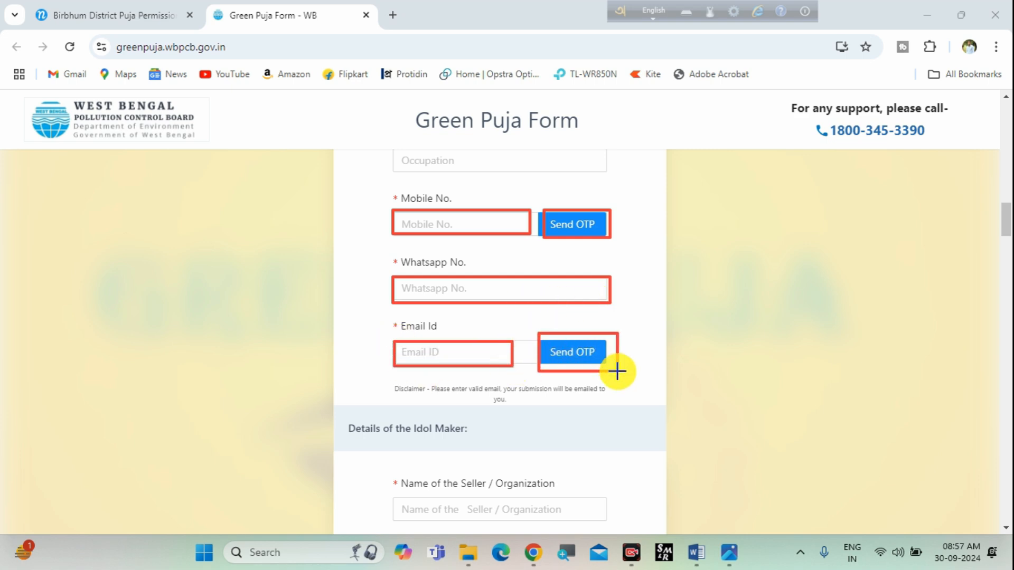
click(685, 514)
click(372, 515)
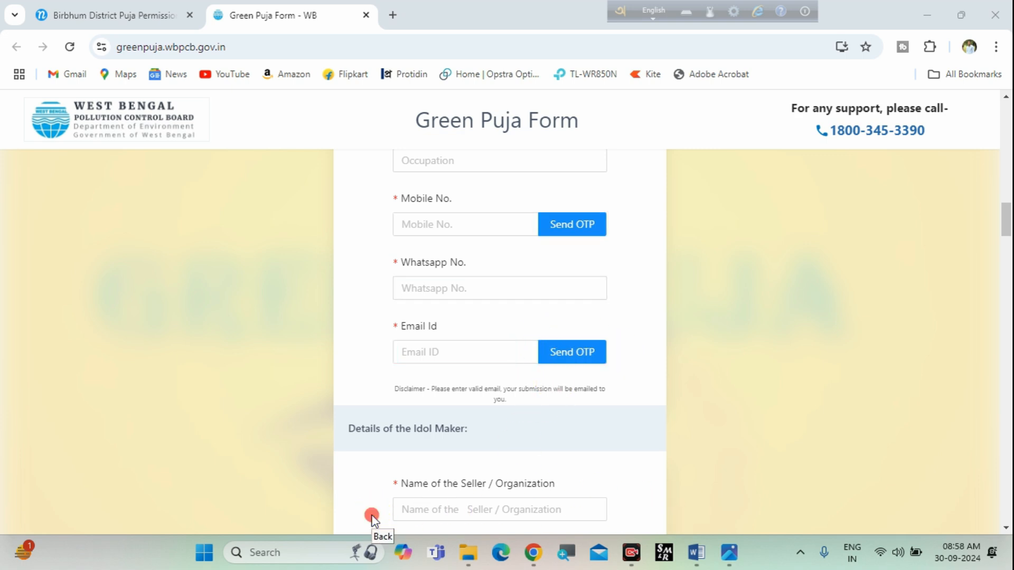
Examine the Idol Maker's seller or organization name, address lines and PIN code fields without filling them in
scroll(523, 425, down, 5)
scroll(523, 412, up, 1)
click(544, 340)
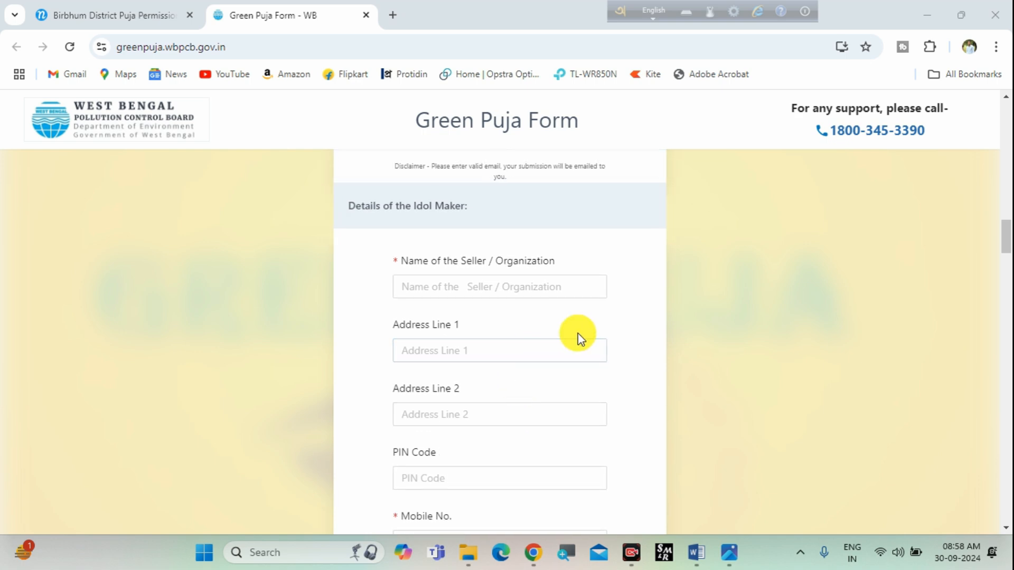
click(416, 274)
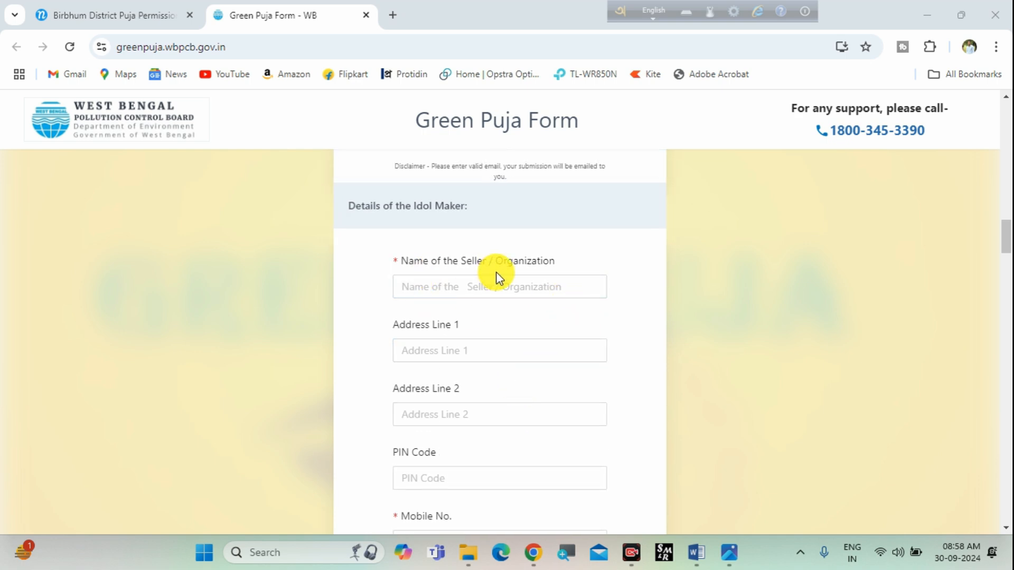
click(526, 291)
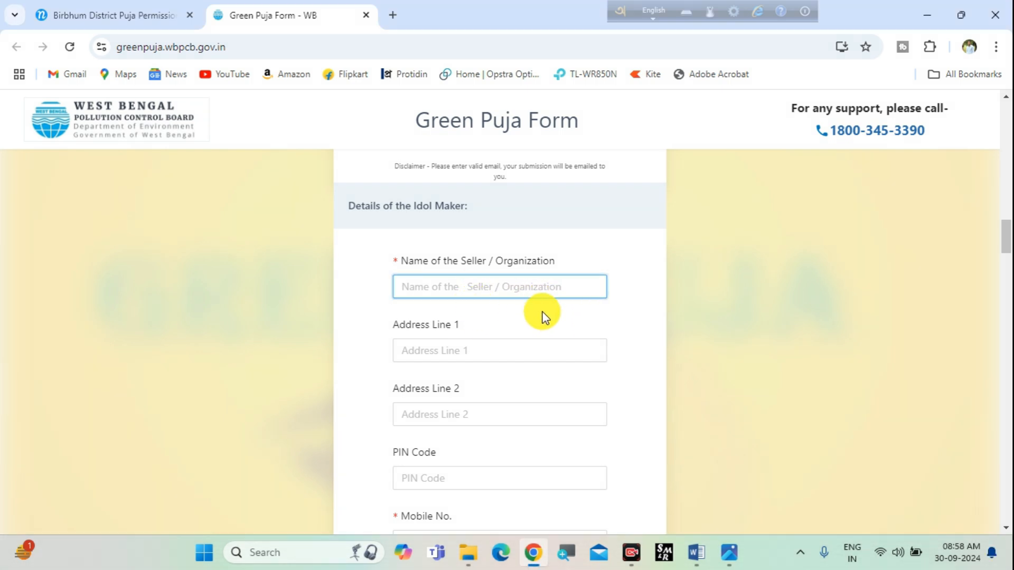
scroll(543, 314, down, 1)
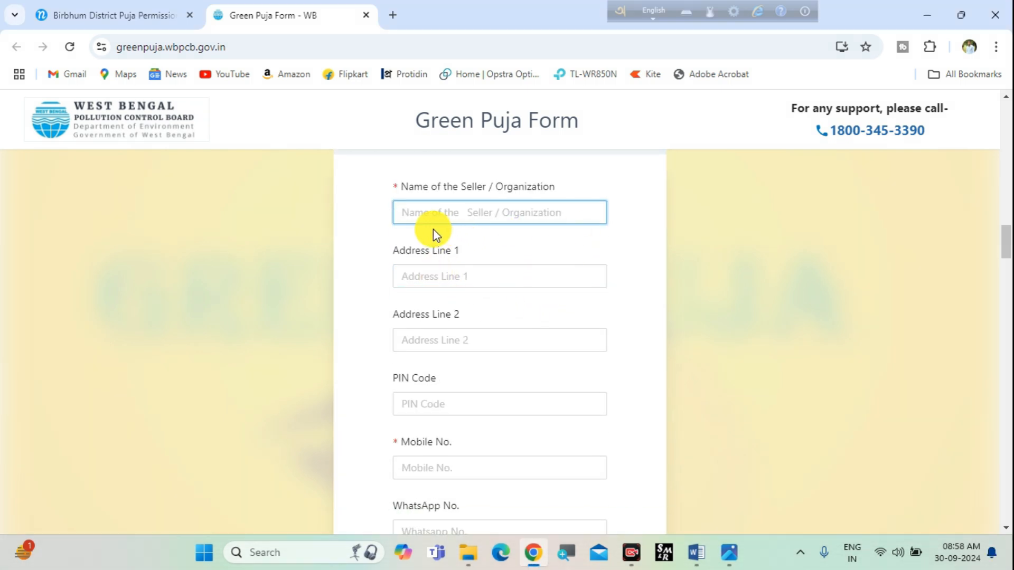
click(480, 276)
scroll(549, 288, down, 1)
click(495, 268)
click(523, 328)
scroll(530, 328, down, 2)
Review the Idol Maker's mobile, WhatsApp and email fields and the number of idols purchased, leaving them empty
click(479, 244)
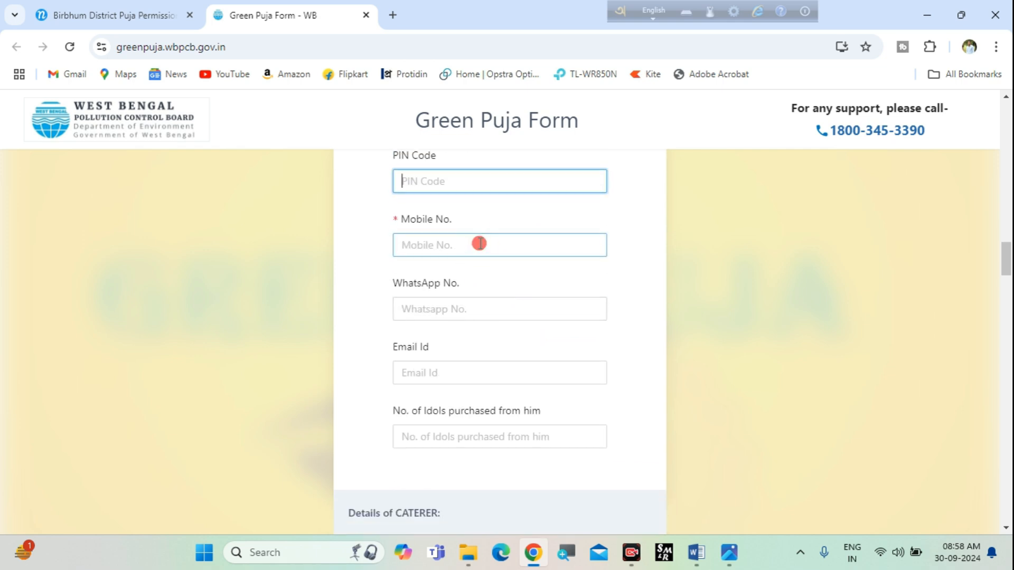
click(469, 301)
click(466, 369)
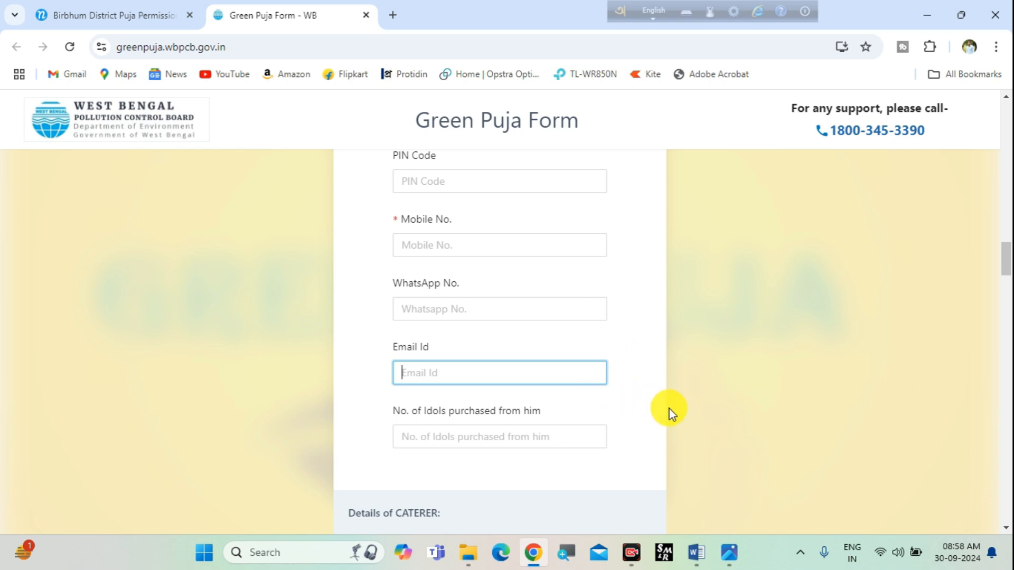
scroll(592, 415, down, 1)
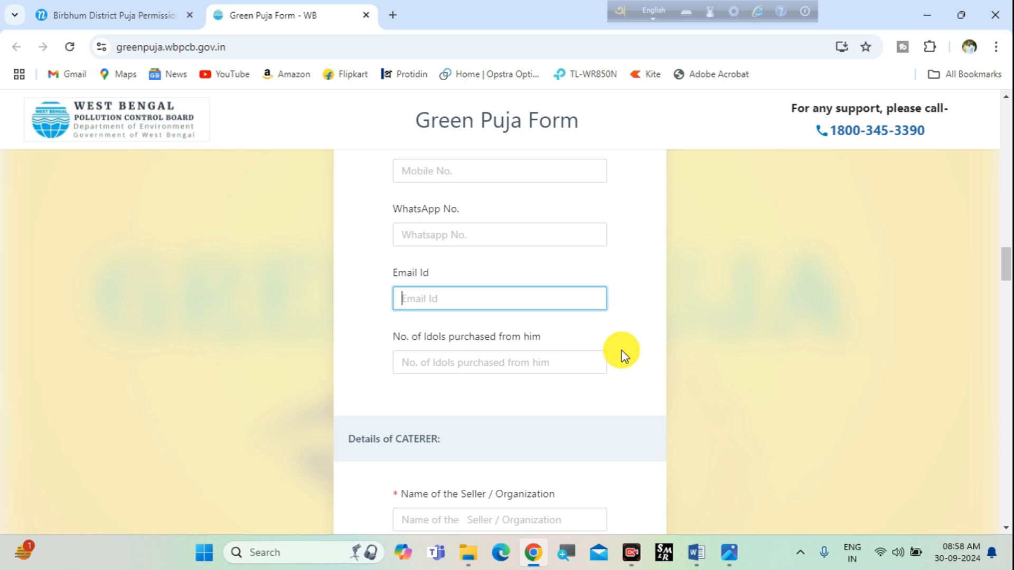
click(543, 365)
scroll(544, 366, up, 2)
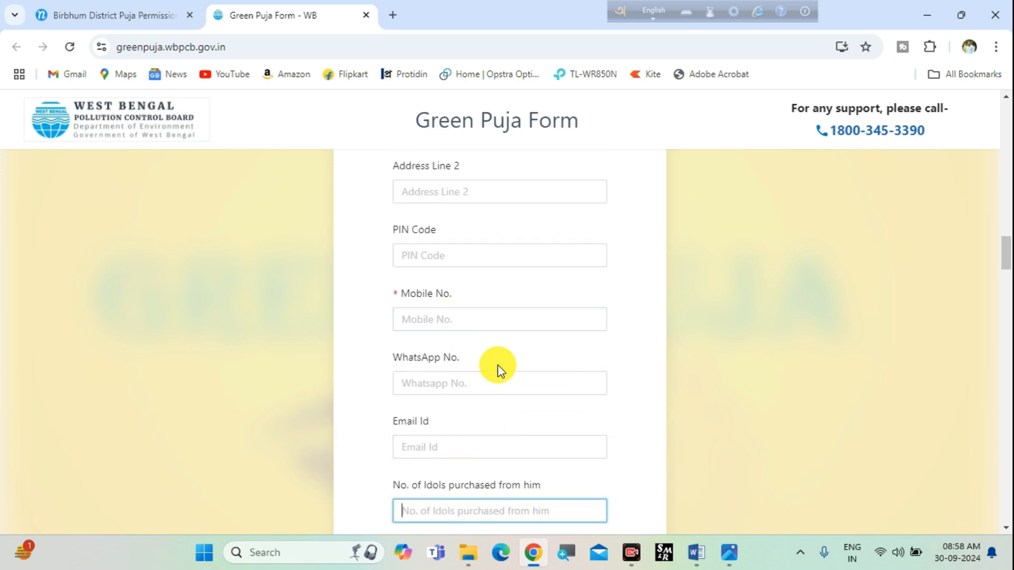
Examine the Caterer's seller or organization name, address, PIN code and contact fields without filling them in
scroll(498, 365, down, 5)
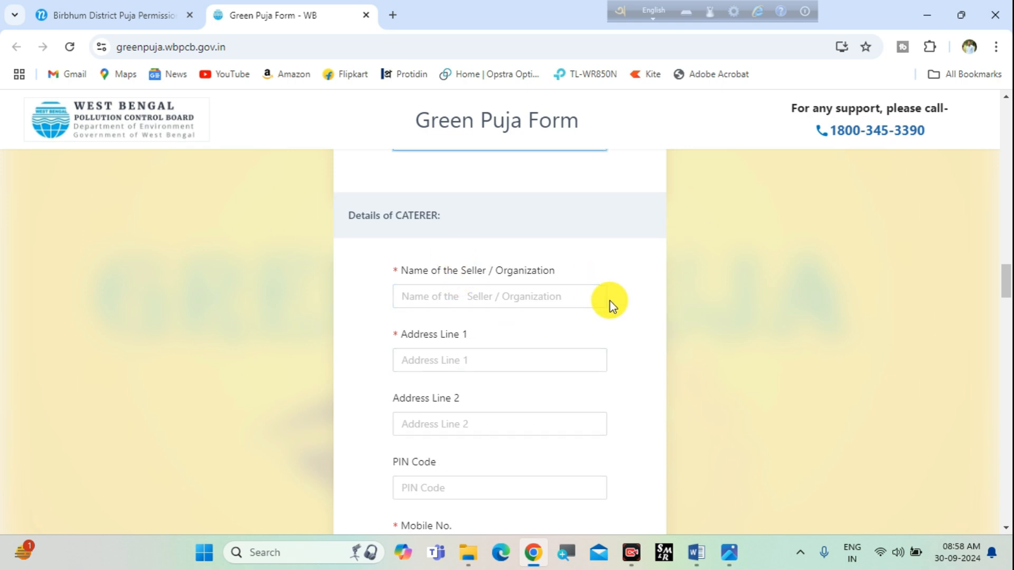
scroll(609, 303, down, 1)
scroll(609, 302, up, 1)
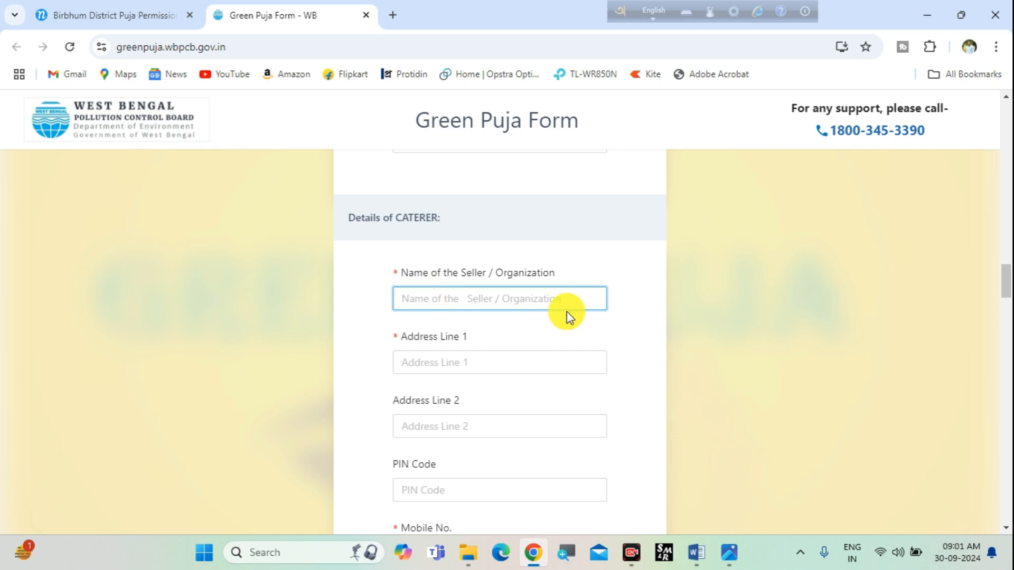
scroll(566, 312, down, 1)
scroll(548, 324, down, 4)
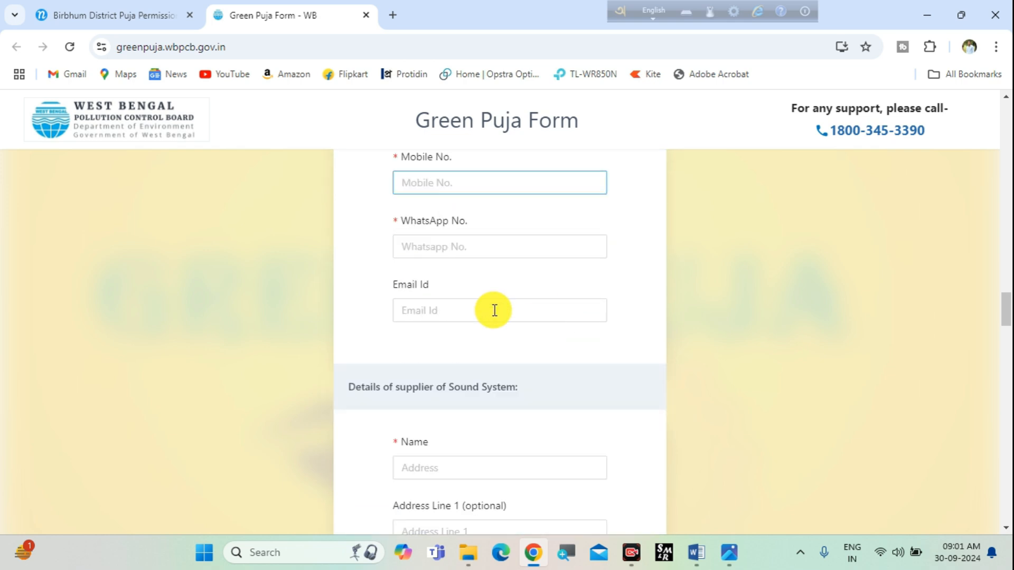
Examine the sound system supplier's name, optional address lines and PIN code fields without filling them in
scroll(475, 349, down, 1)
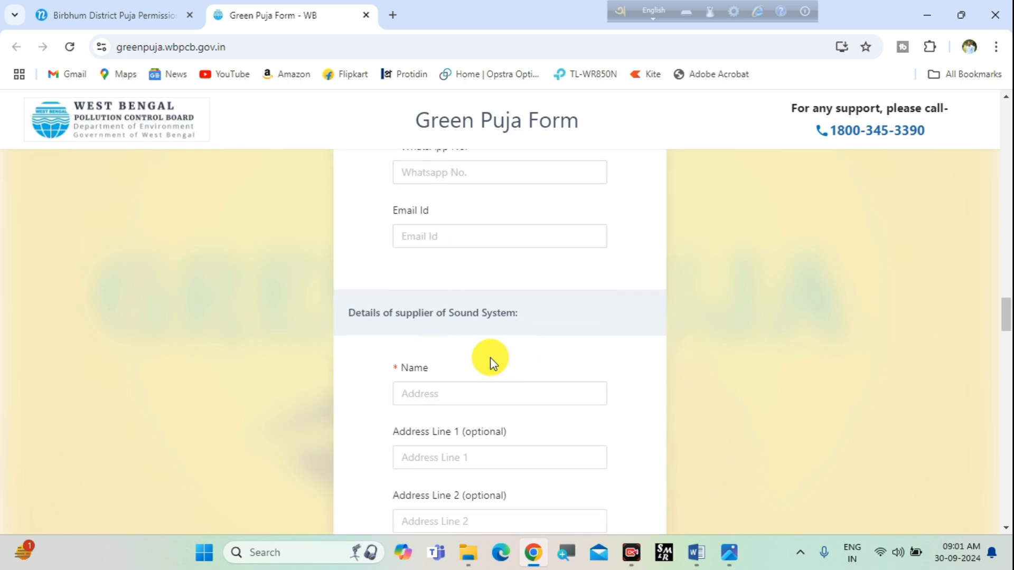
scroll(489, 357, down, 2)
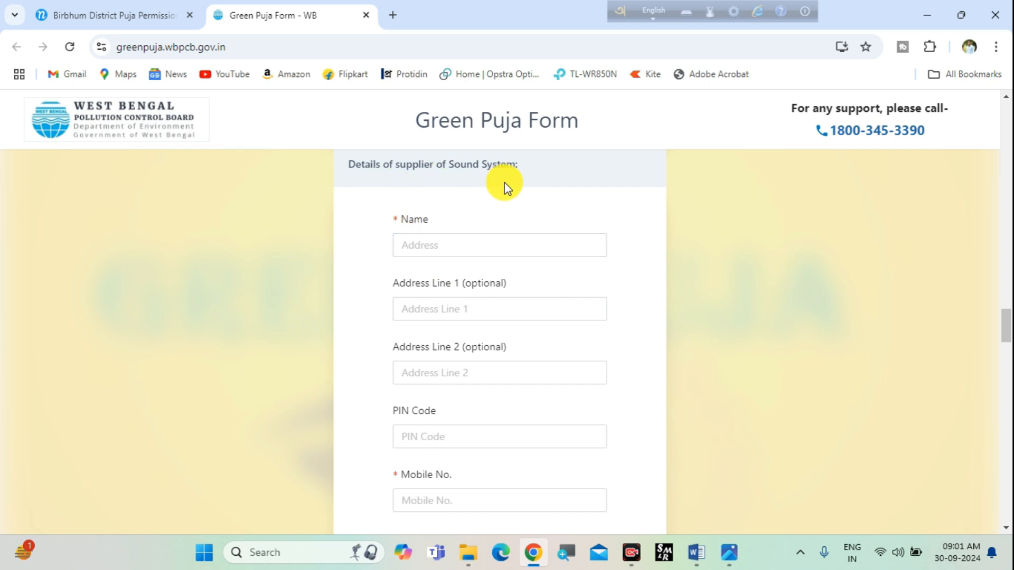
click(468, 249)
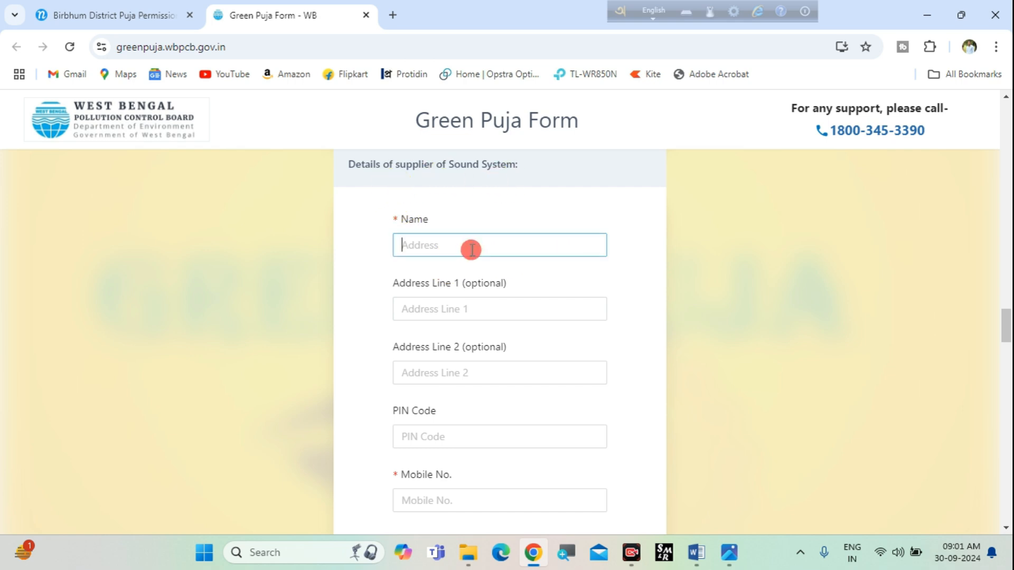
click(499, 310)
scroll(556, 325, down, 1)
scroll(559, 327, down, 1)
click(479, 287)
Review the sound system supplier's mobile, WhatsApp and email fields and the numbers of amplifiers and sound limiters, leaving them empty
click(470, 344)
scroll(470, 344, down, 1)
click(466, 341)
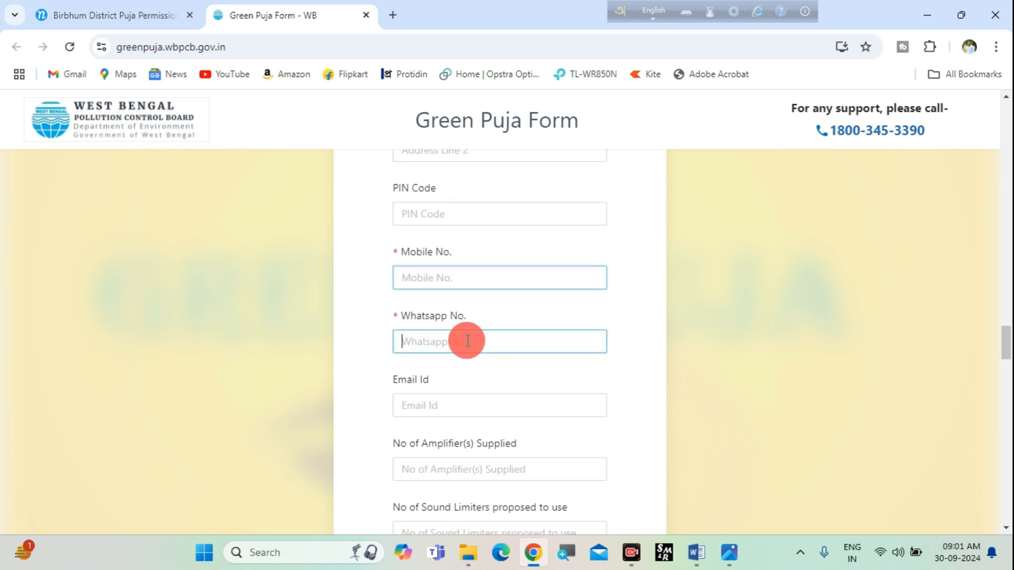
click(483, 398)
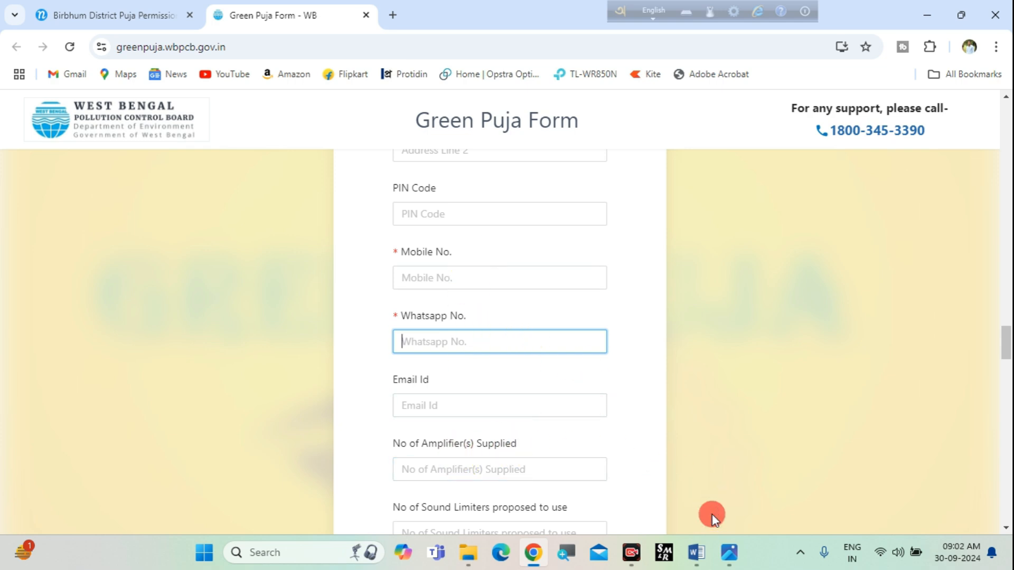
scroll(597, 462, down, 3)
click(494, 385)
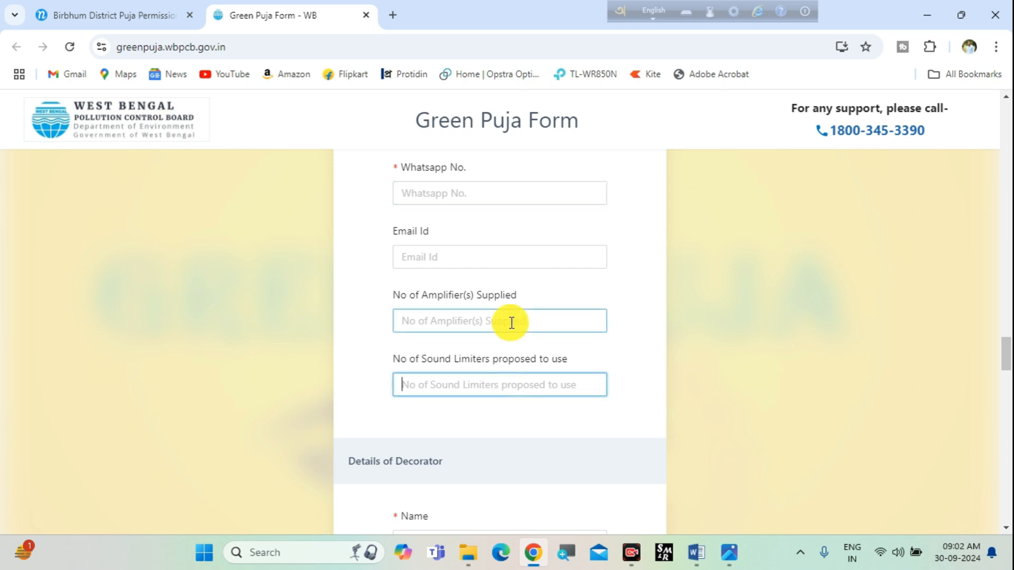
Examine the Decorator's name, address, PIN code, mobile, WhatsApp and email fields without filling them in
scroll(593, 333, down, 5)
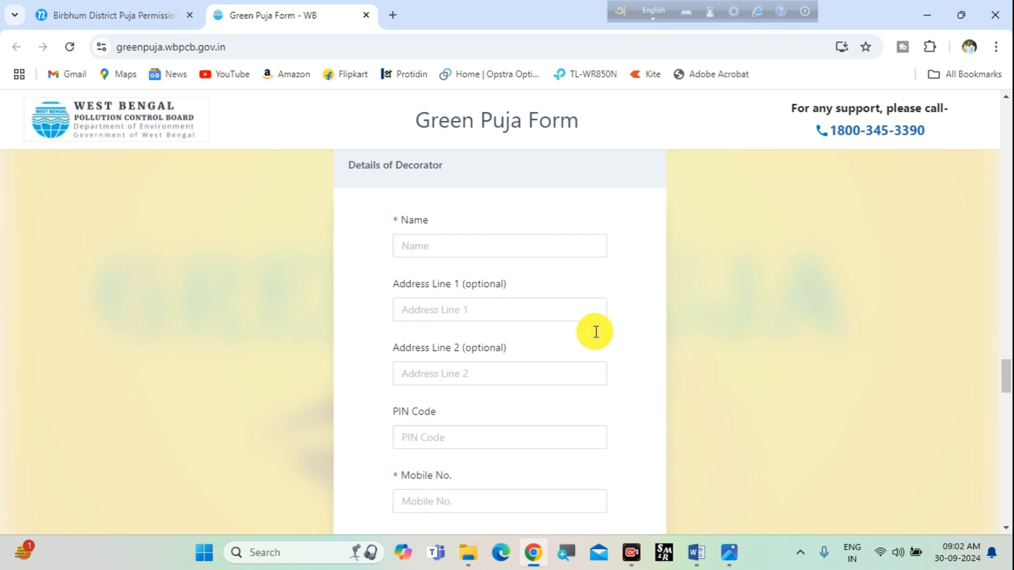
click(484, 242)
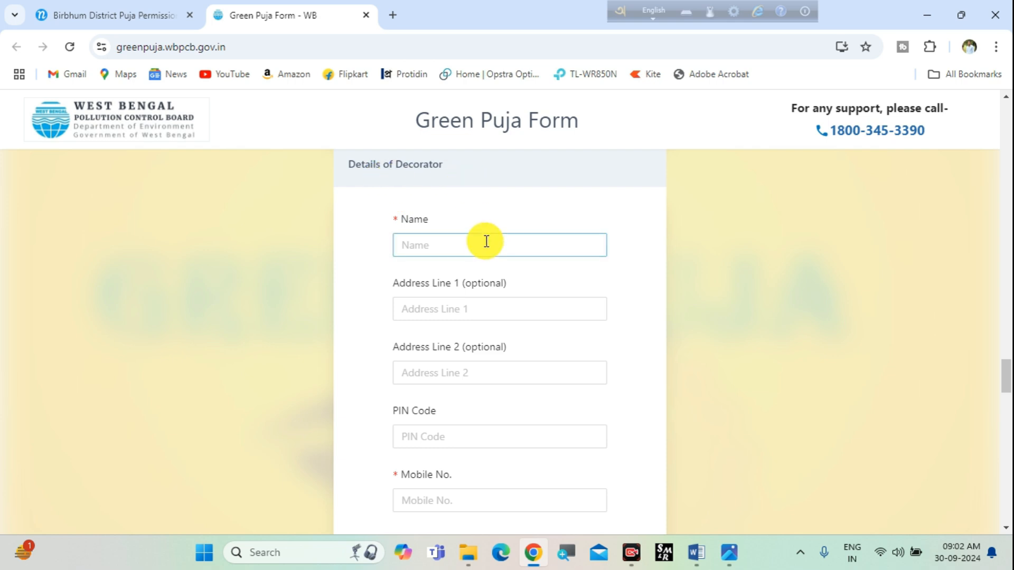
click(501, 309)
click(499, 371)
scroll(514, 379, down, 2)
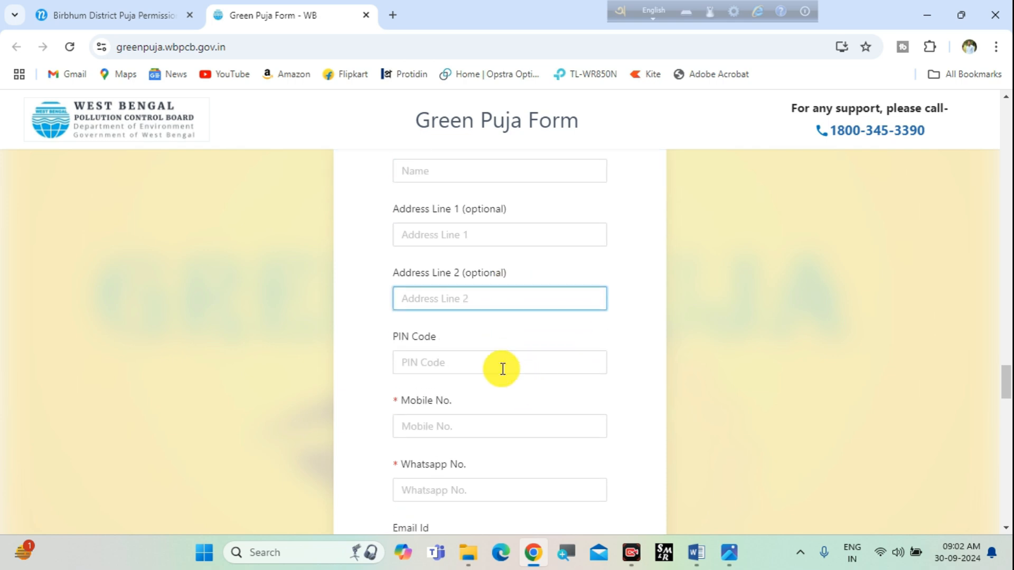
click(488, 423)
scroll(550, 432, down, 2)
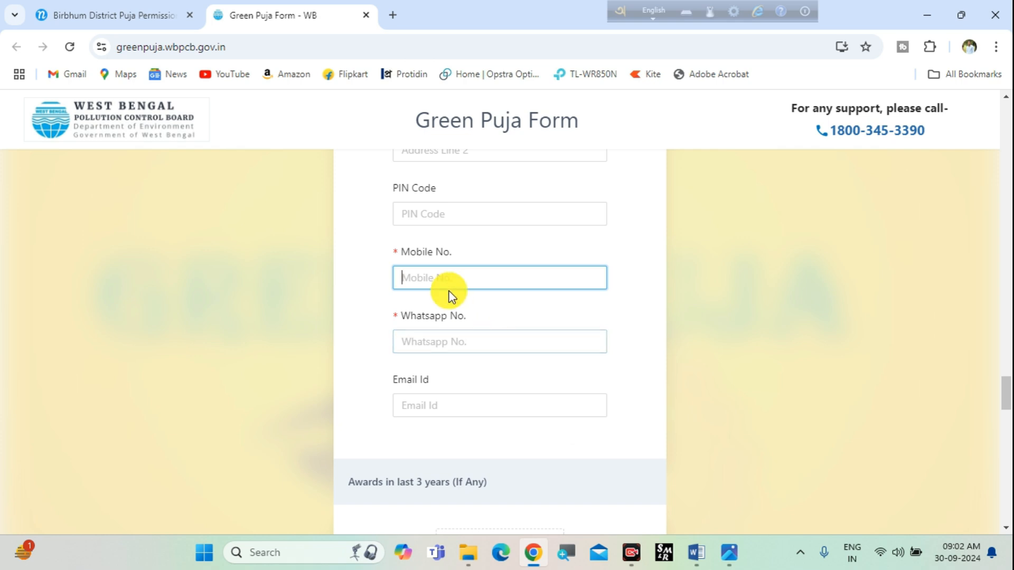
Add a blank award entry under Awards in last 3 years and remove it again
scroll(455, 337, down, 3)
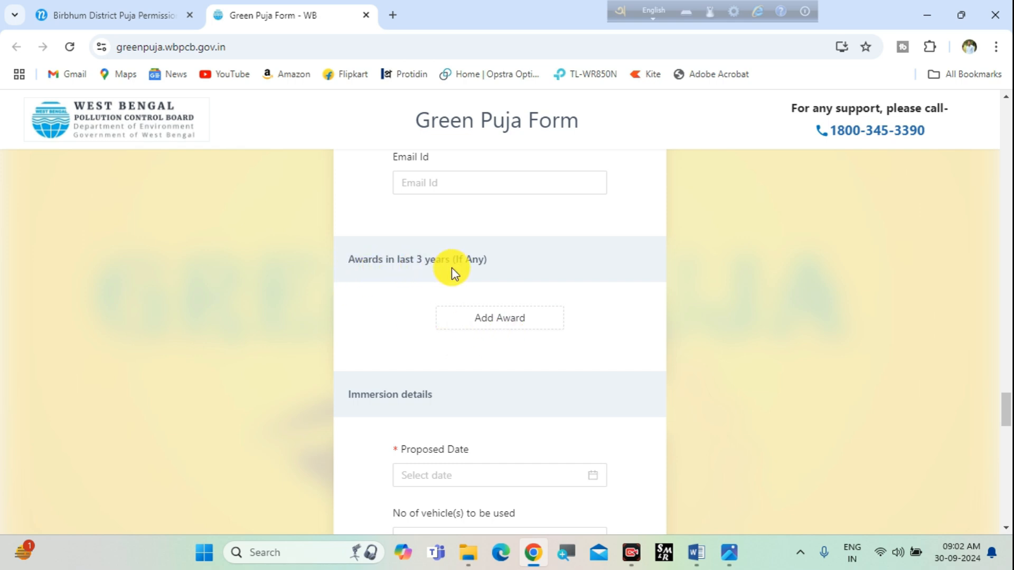
click(528, 325)
click(523, 334)
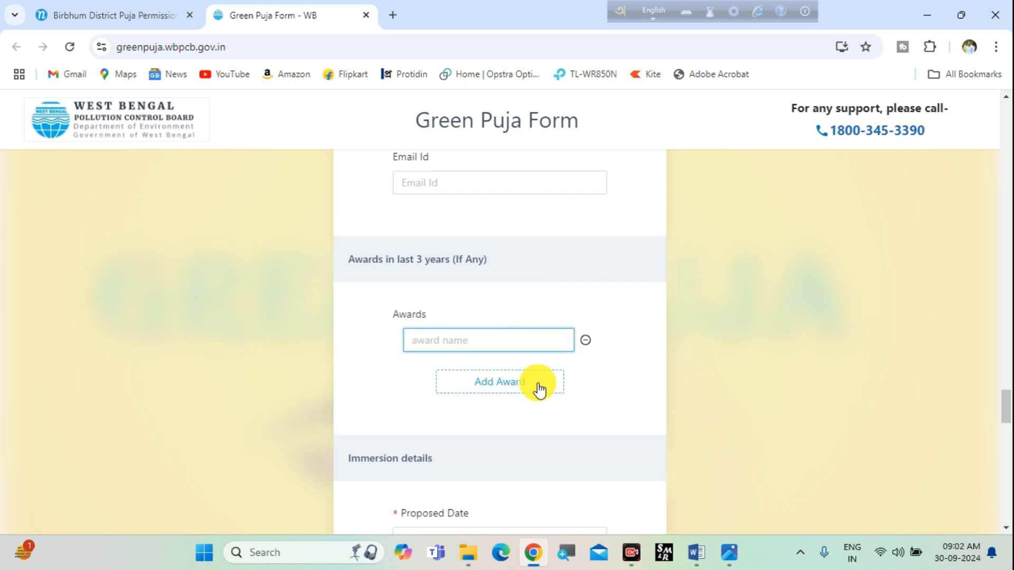
click(588, 372)
click(586, 340)
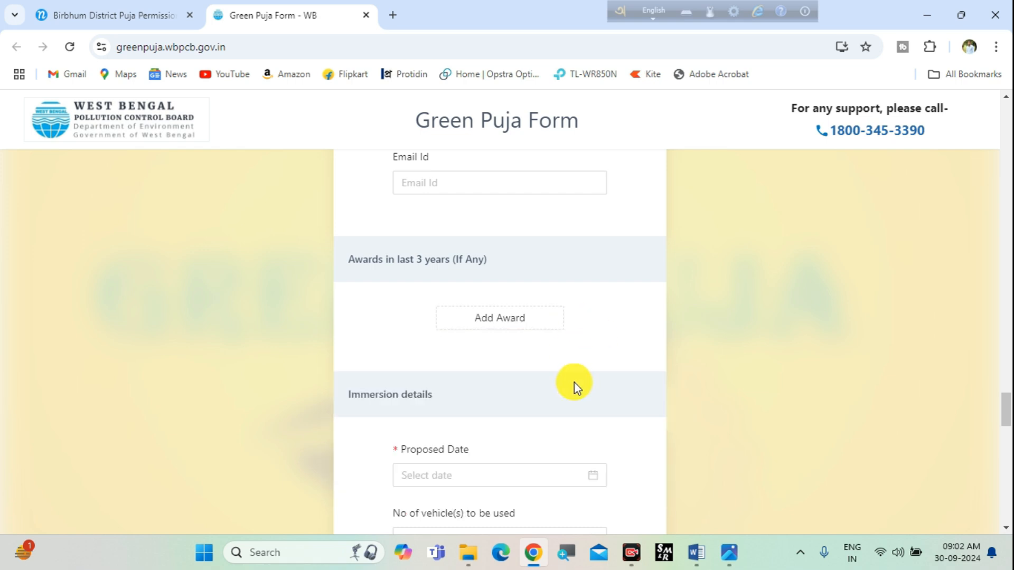
Examine the Proposed Date calendar under Immersion details without picking a date
scroll(575, 385, down, 3)
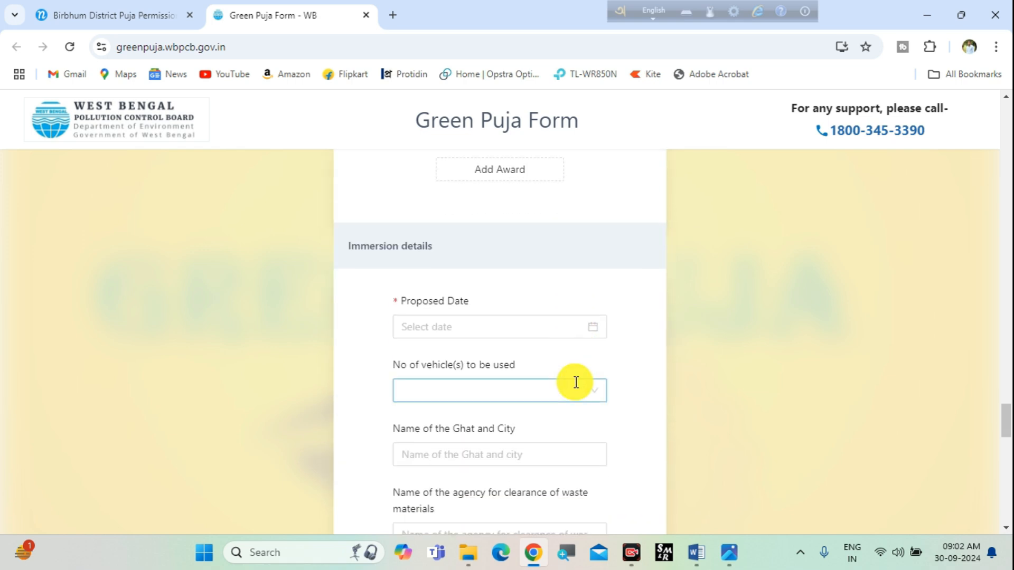
scroll(573, 377, down, 2)
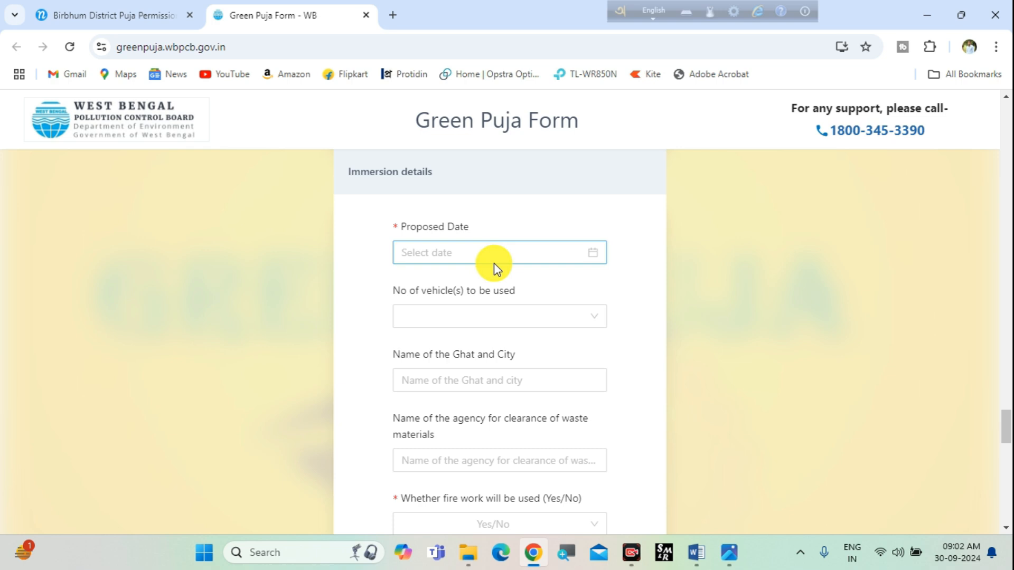
click(493, 251)
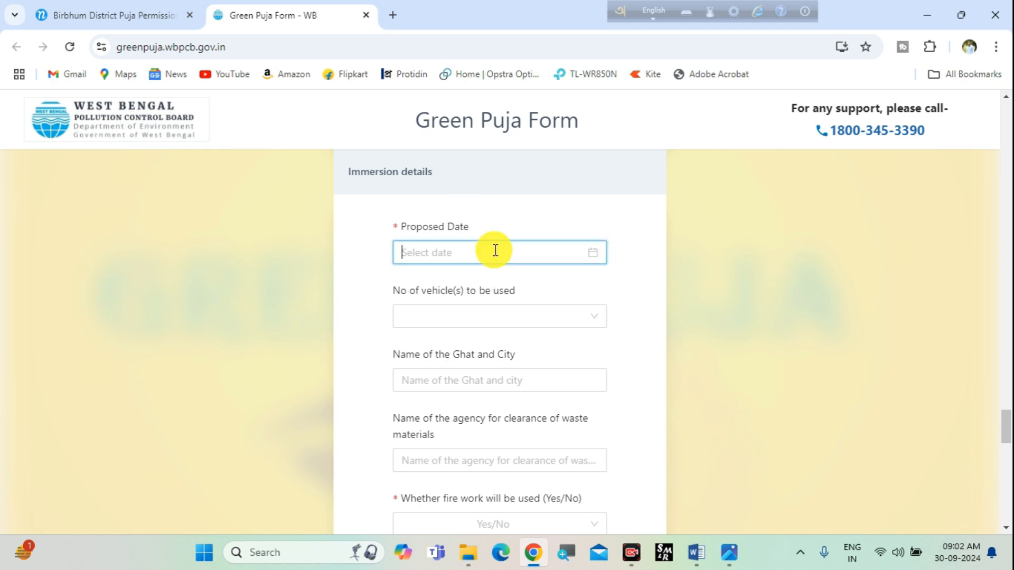
click(528, 233)
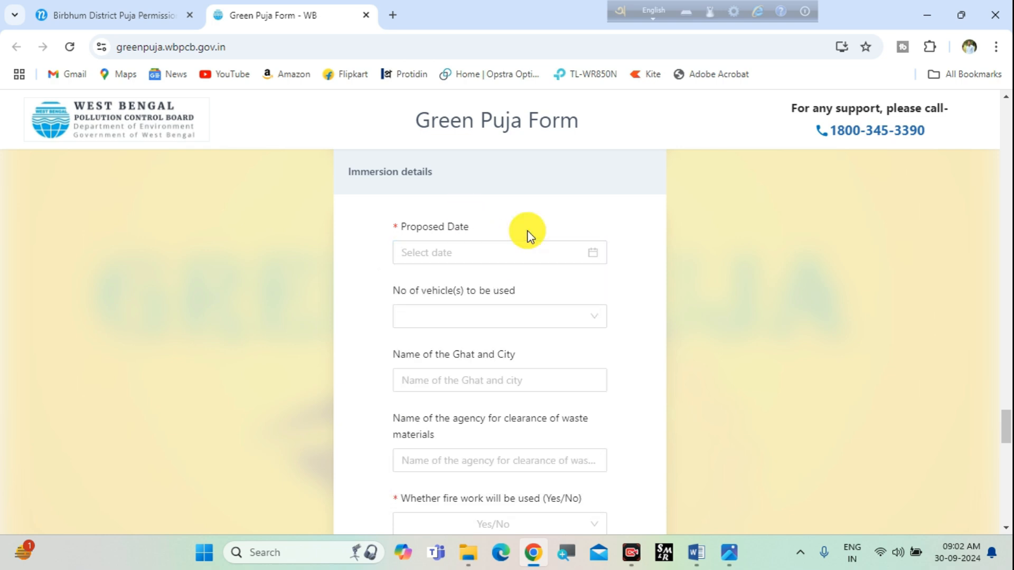
click(527, 253)
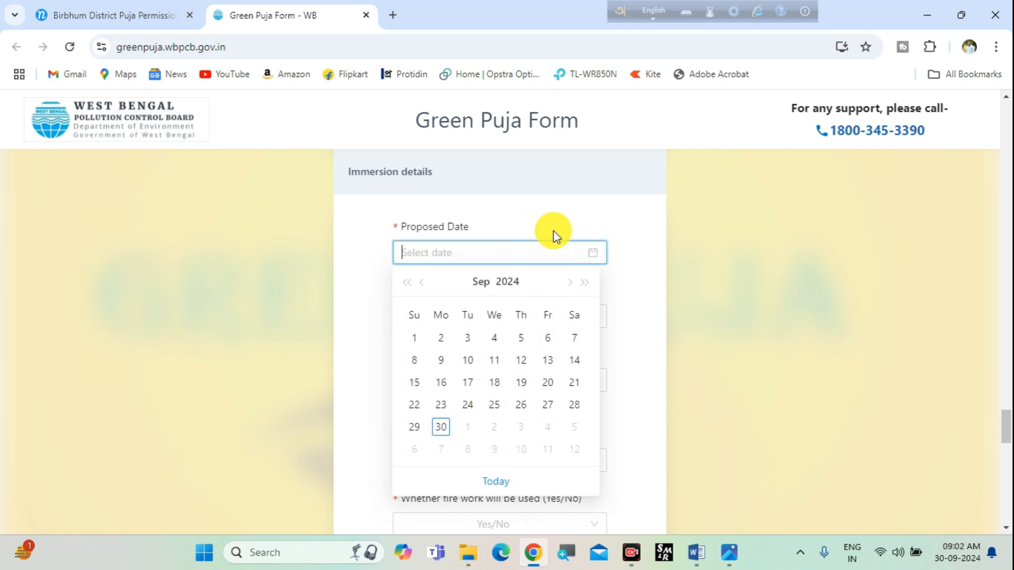
click(550, 189)
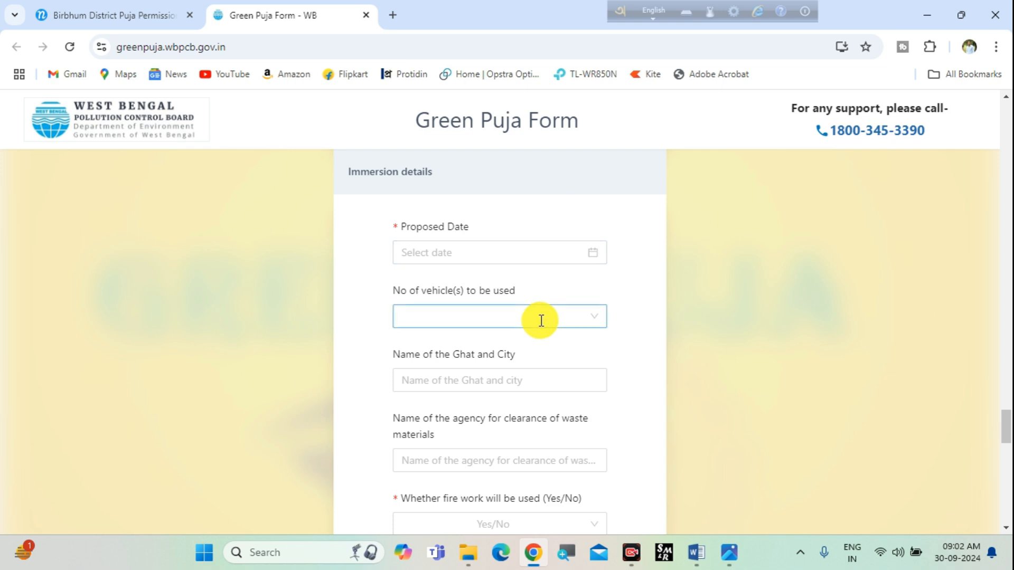
Review the vehicle number choices and the Ghat and City, waste clearance agency and fire work fields, leaving them empty
click(541, 320)
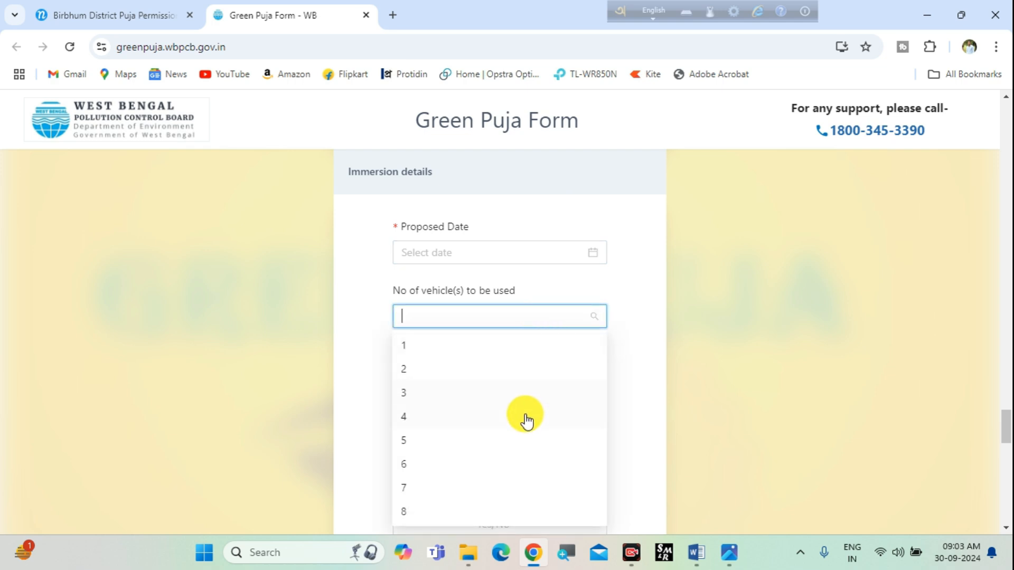
click(633, 365)
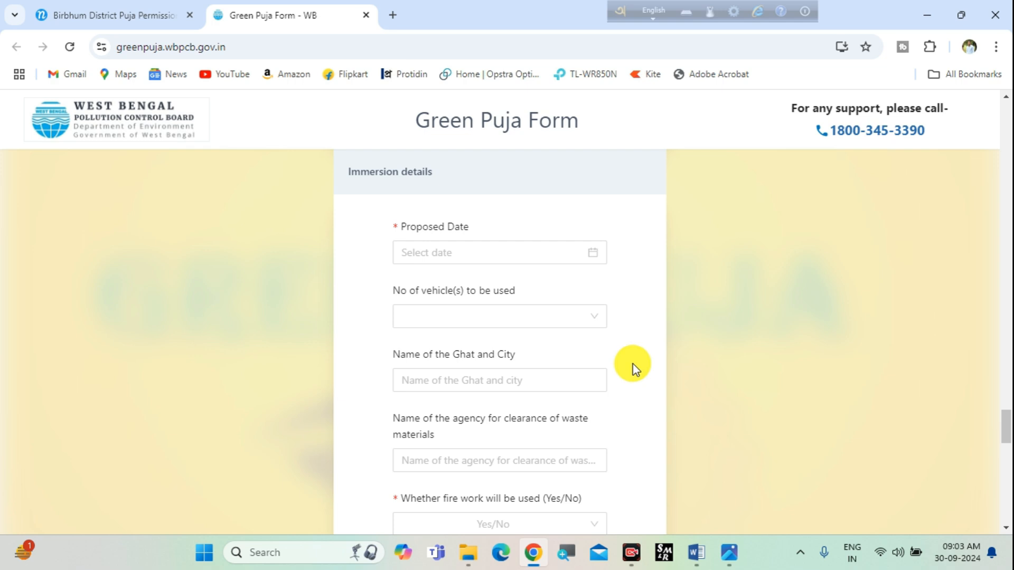
scroll(580, 376, down, 1)
click(486, 302)
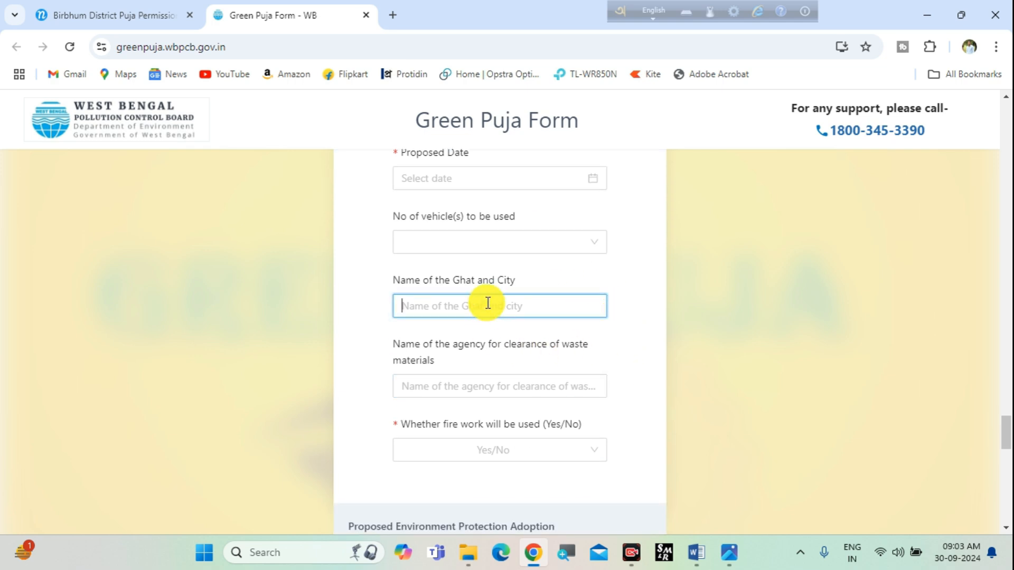
scroll(634, 319, down, 1)
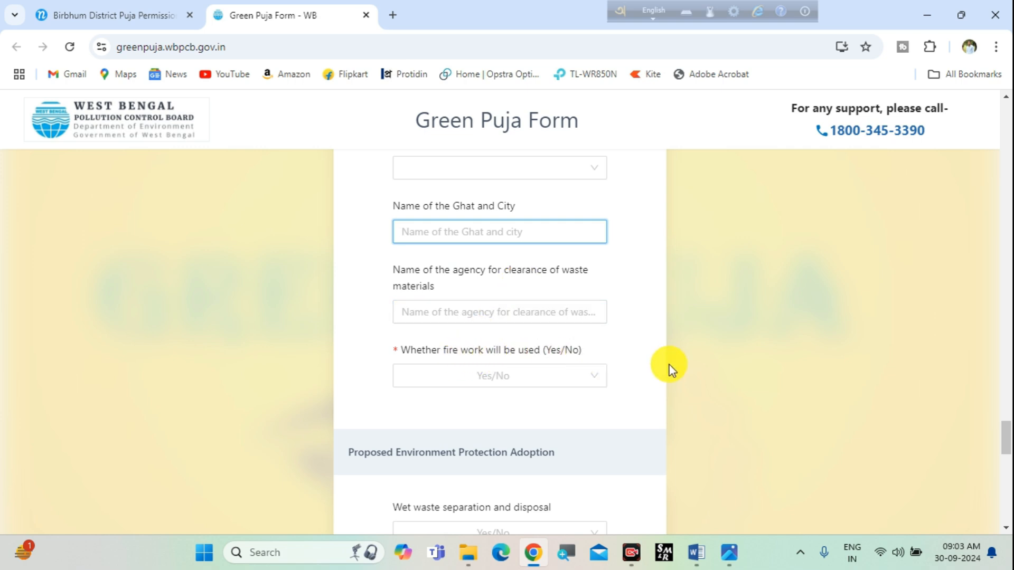
Examine the waste separation and disposal questions under Proposed Environment Protection Adoption and their Yes/No choices without answering
scroll(669, 365, down, 4)
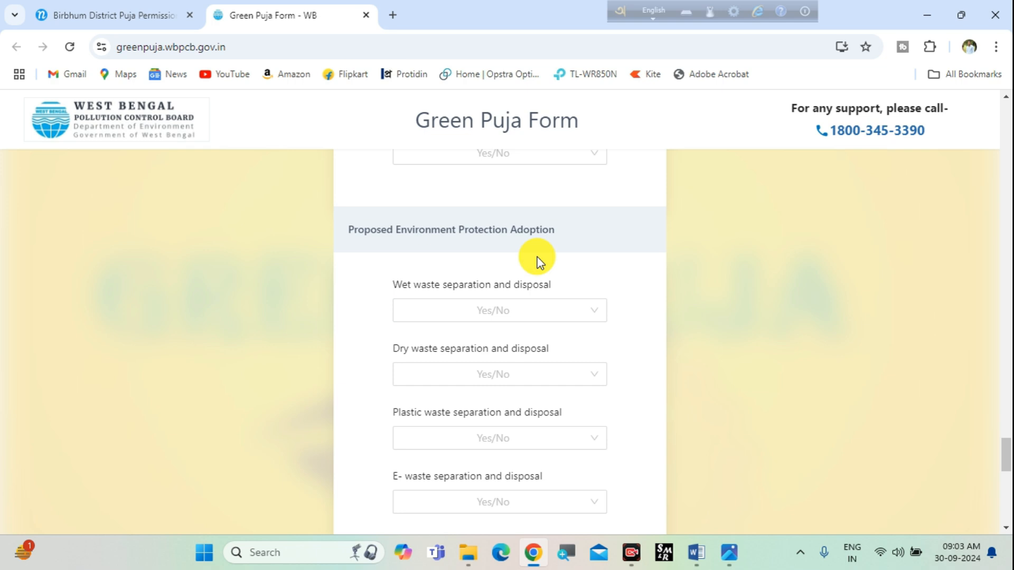
scroll(537, 259, down, 1)
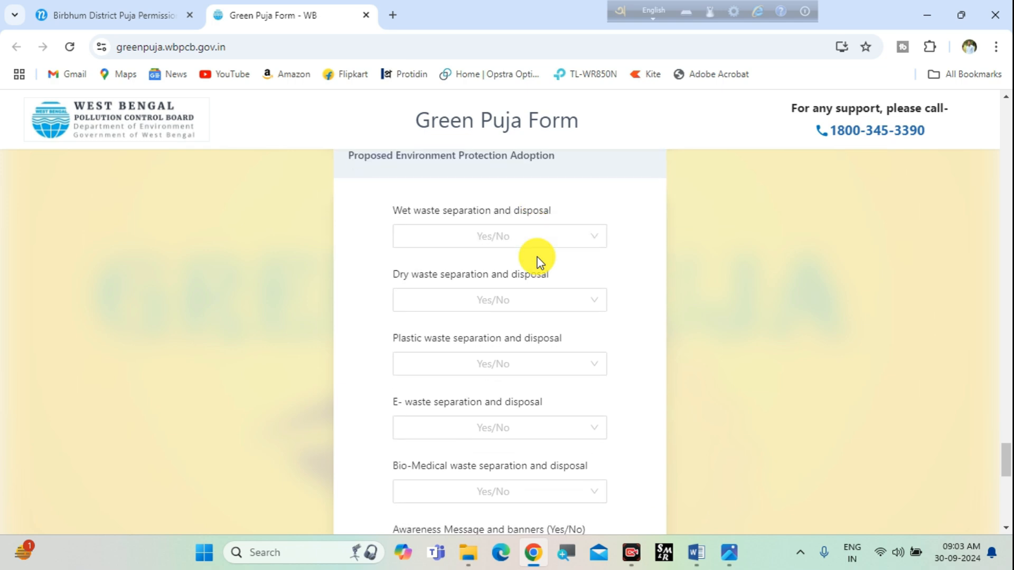
click(537, 244)
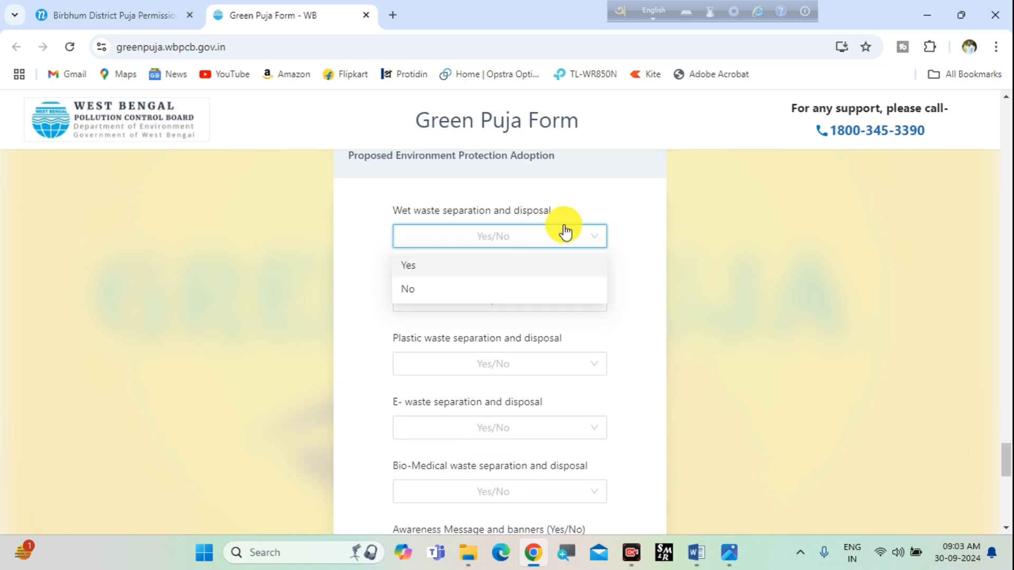
click(603, 207)
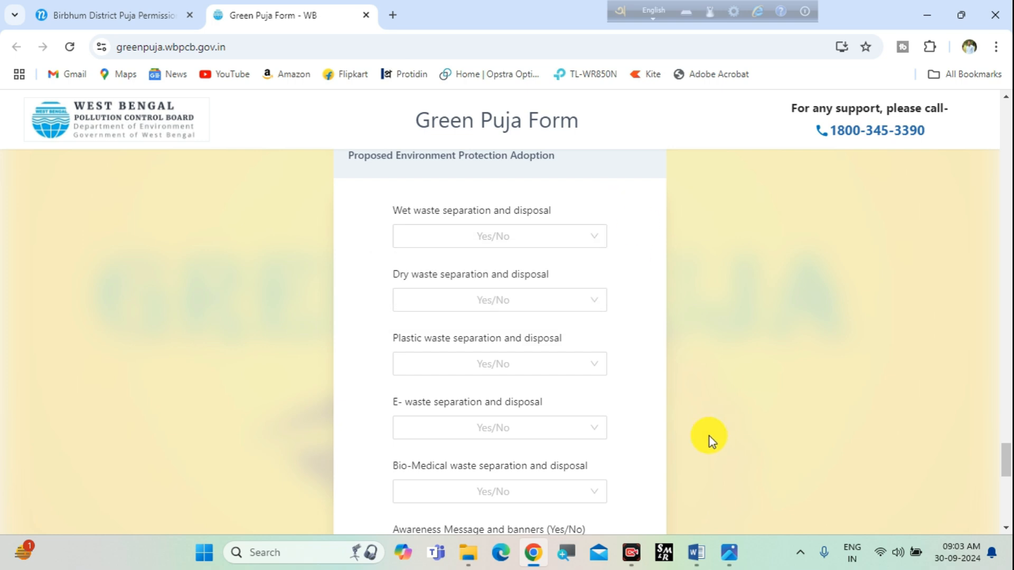
scroll(604, 323, down, 5)
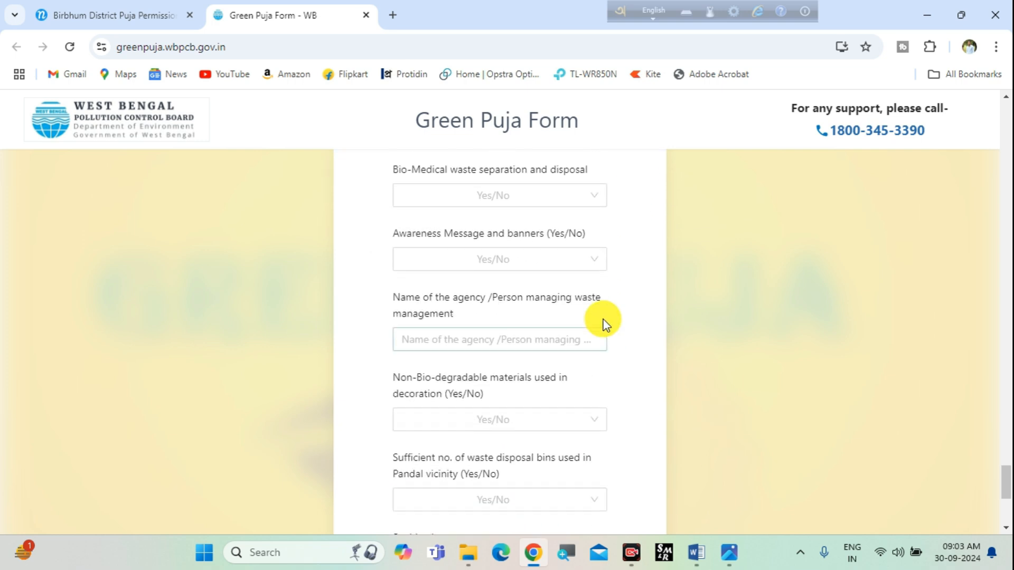
scroll(604, 323, up, 4)
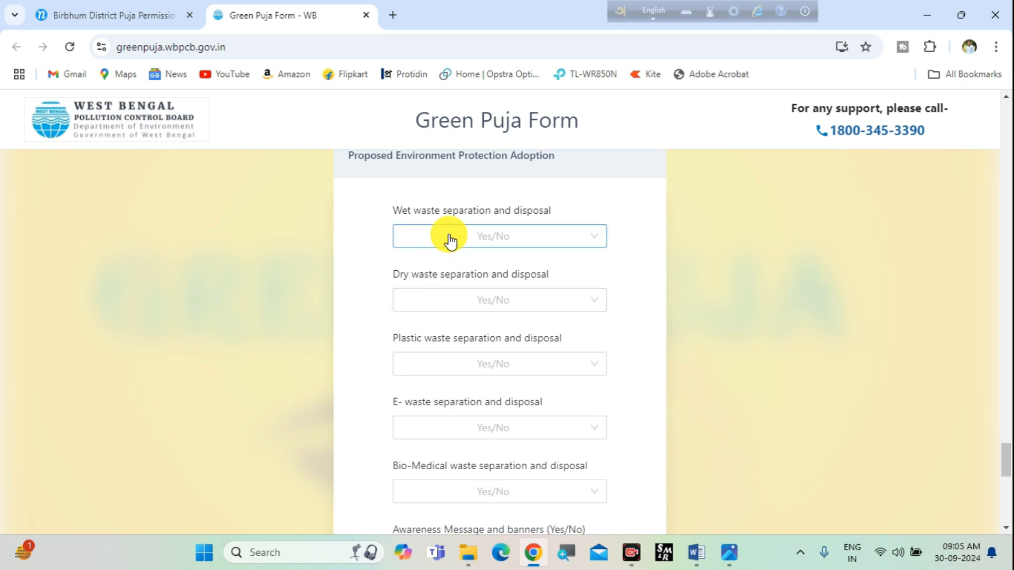
click(589, 240)
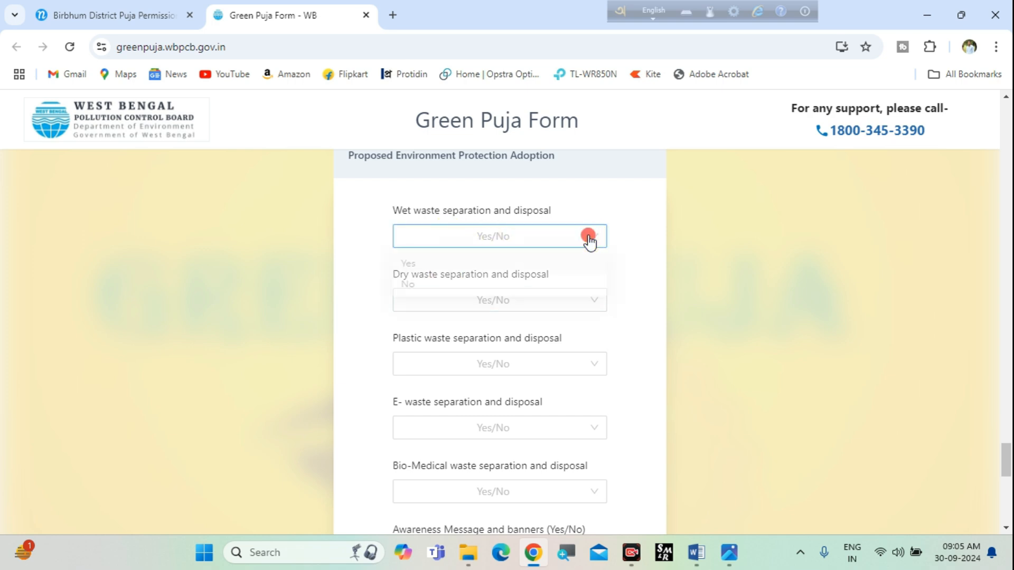
click(632, 280)
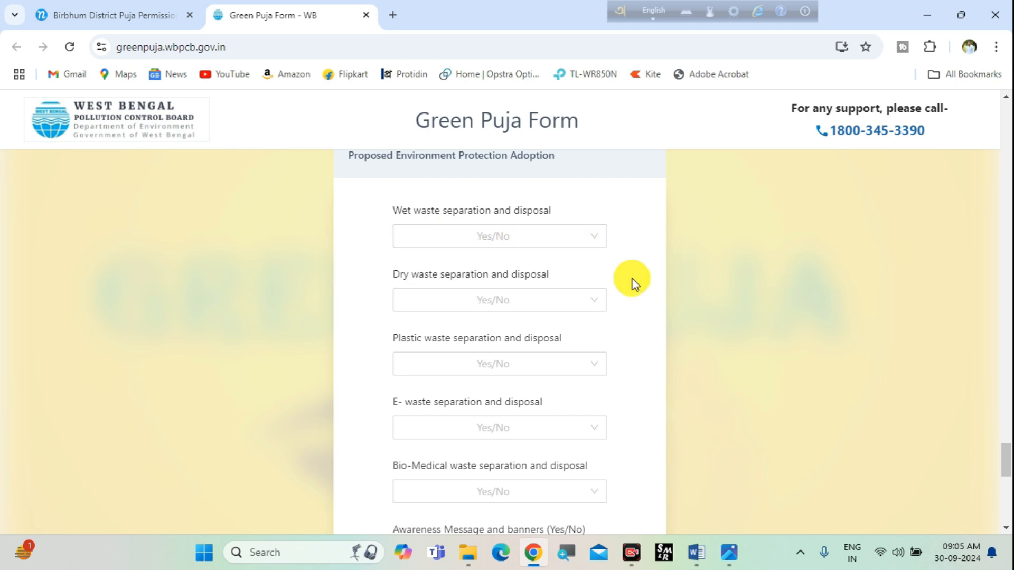
Review the waste bin, sanitization and social distancing questions at the form's end, and look back over the Immersion and Awards sections
scroll(631, 293, down, 10)
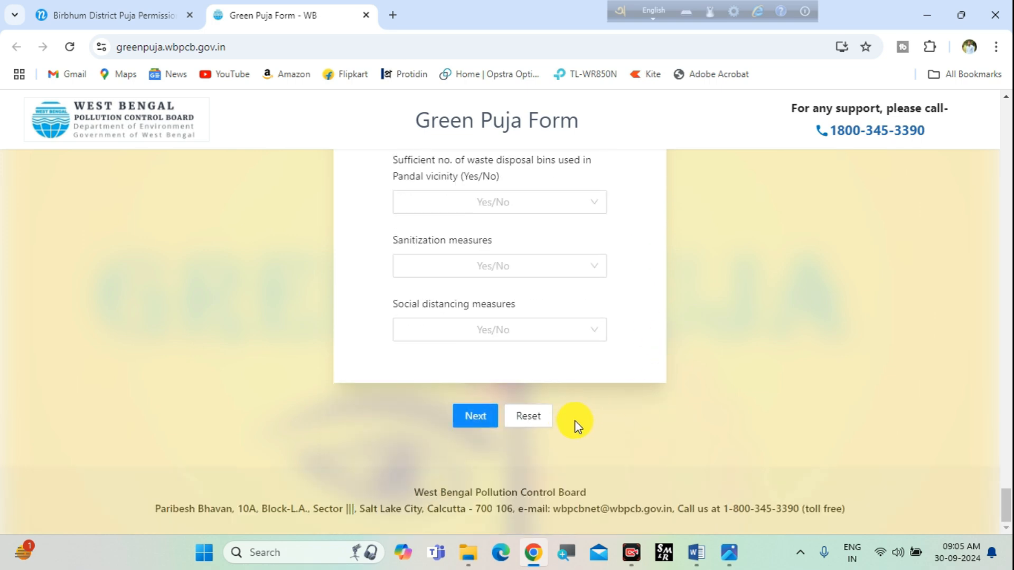
scroll(626, 423, up, 1)
scroll(626, 422, up, 2)
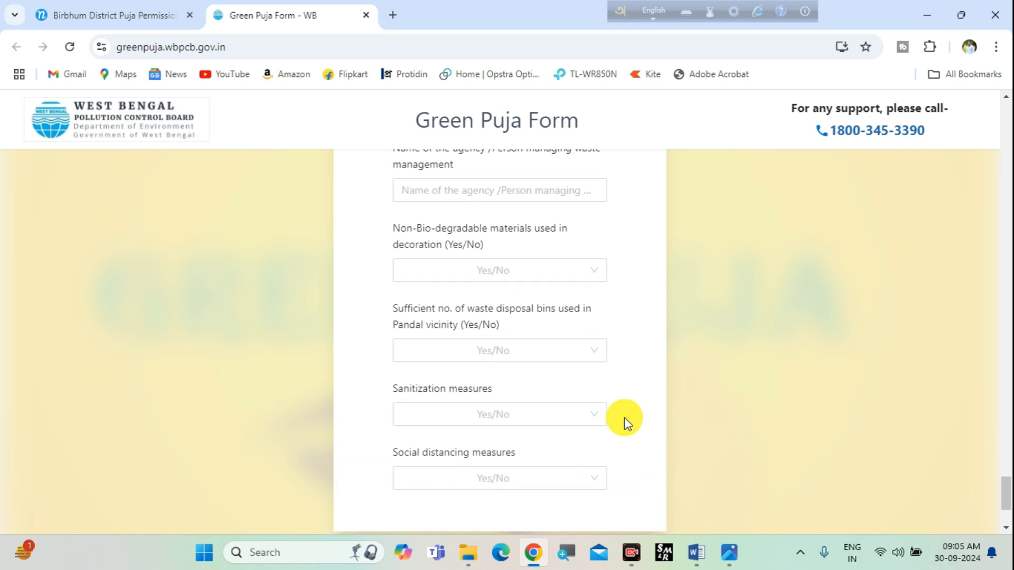
scroll(625, 422, up, 13)
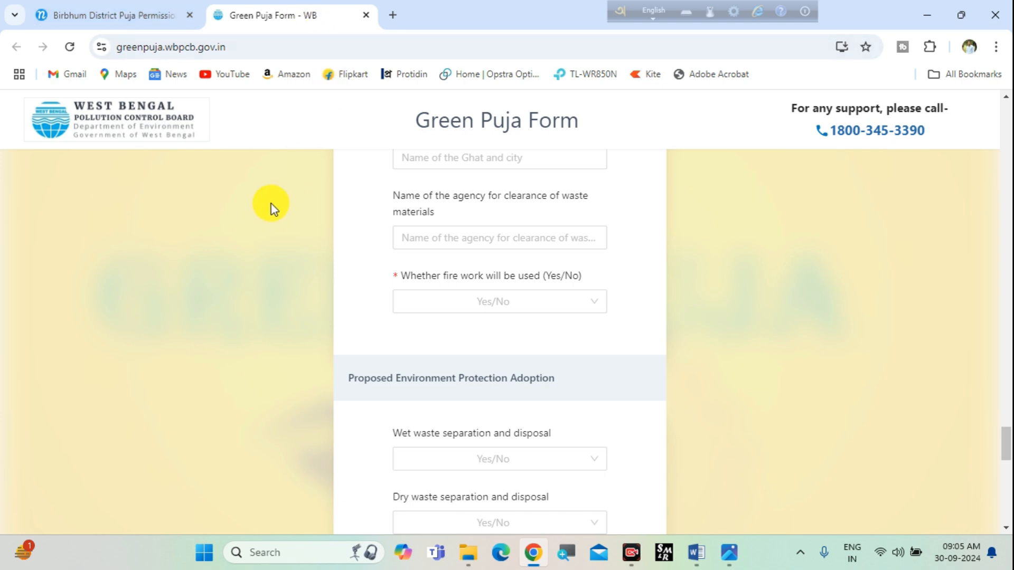
scroll(478, 248, up, 7)
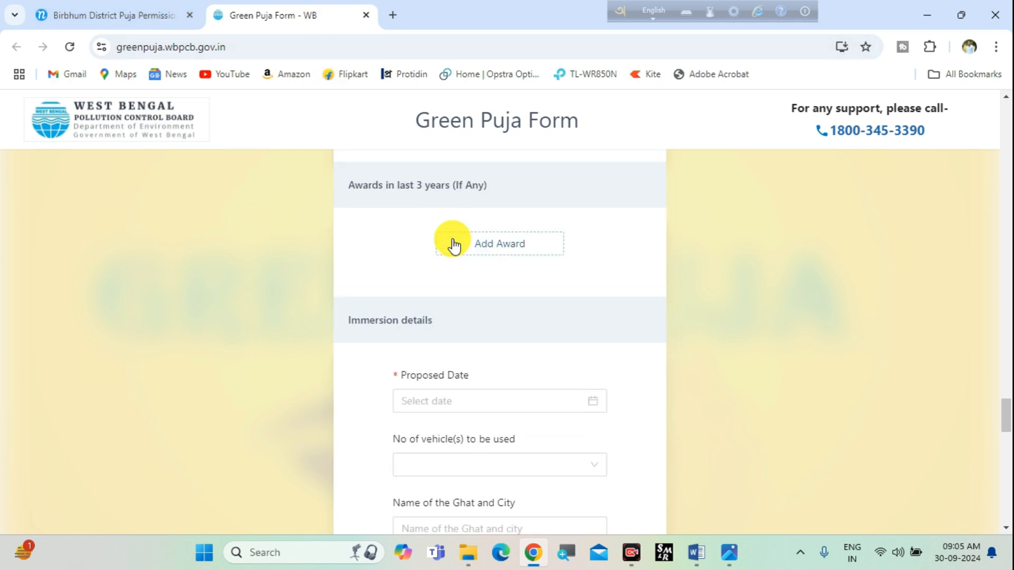
Switch back to the Birbhum District Puja Permission application, declare the WBPCB undertaking as submitted, and save the Pollution section
click(164, 12)
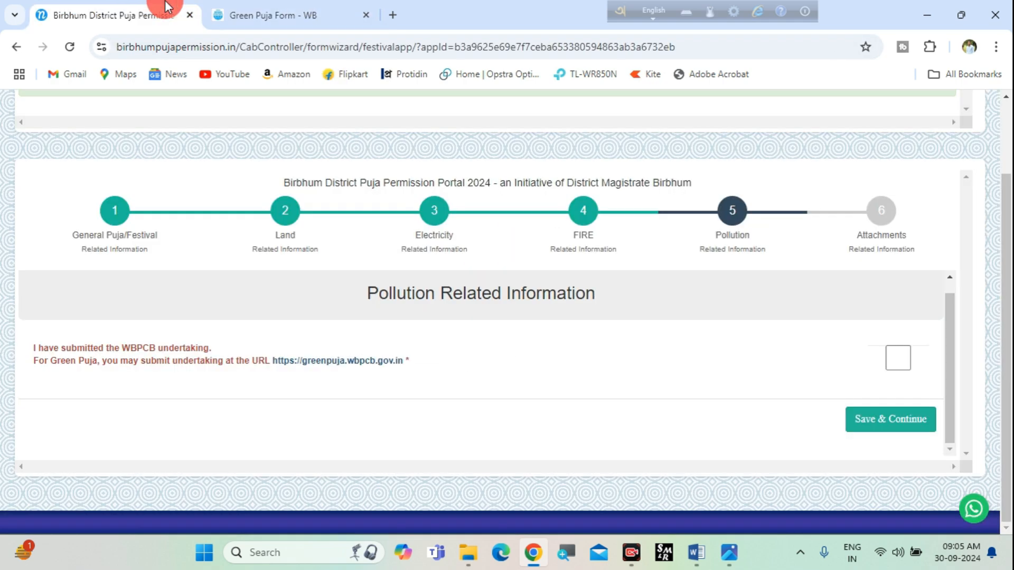
click(899, 359)
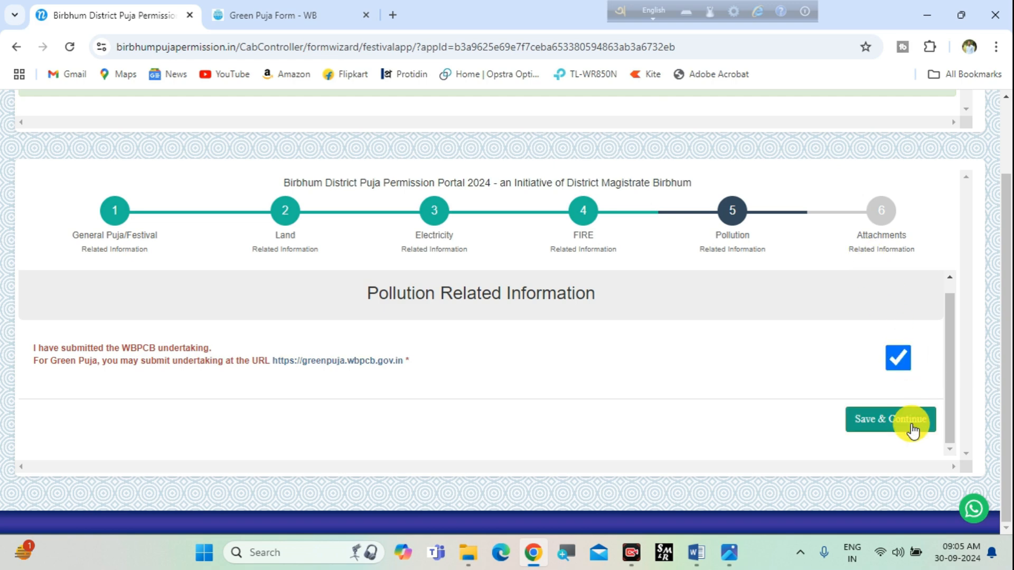
click(911, 425)
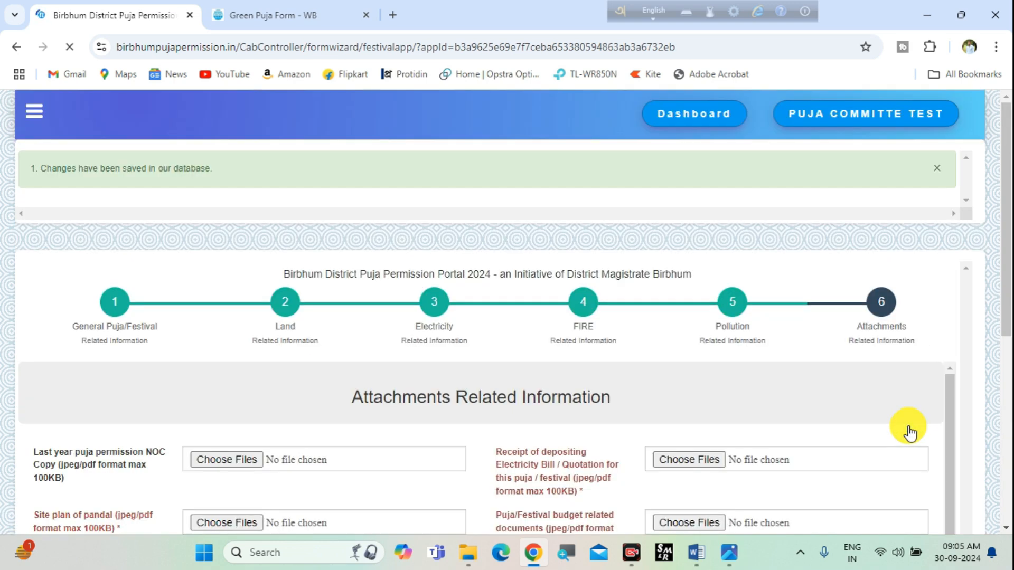
Examine the documents required in the Attachments section, their format and size limits, and the final submission option without uploading files
scroll(977, 385, down, 6)
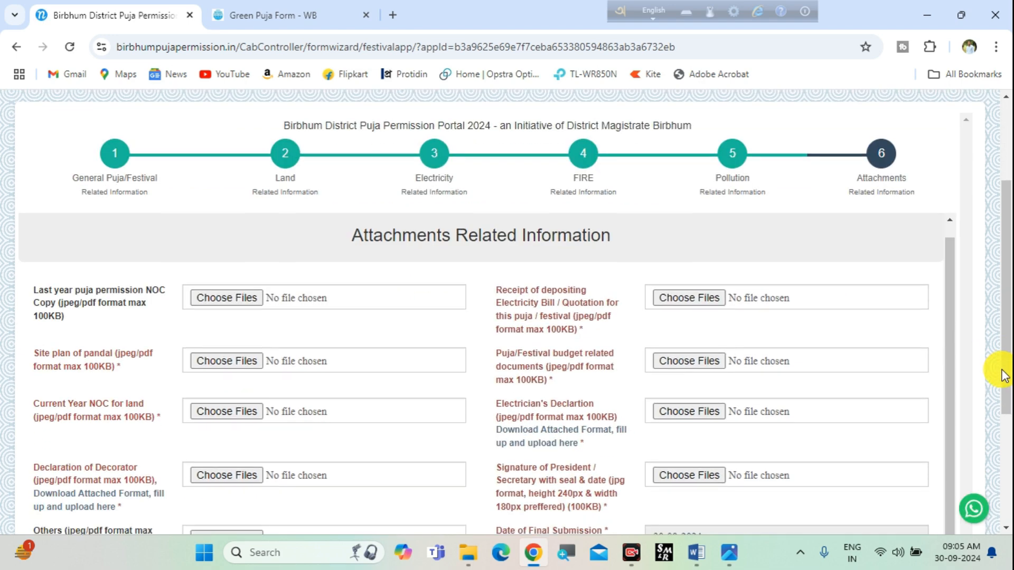
scroll(1003, 376, up, 2)
scroll(1003, 376, down, 2)
scroll(1003, 376, up, 2)
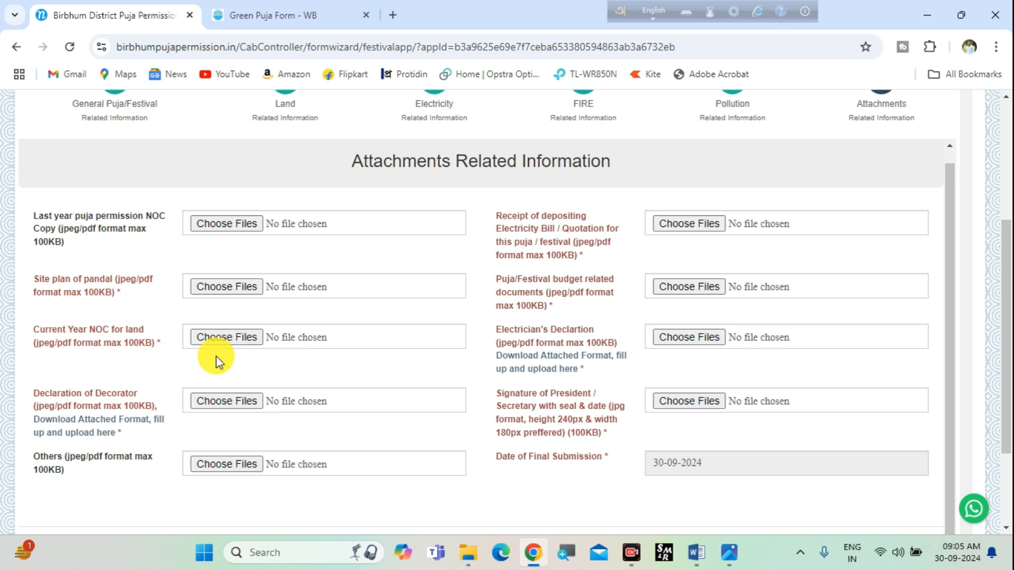
scroll(224, 348, up, 1)
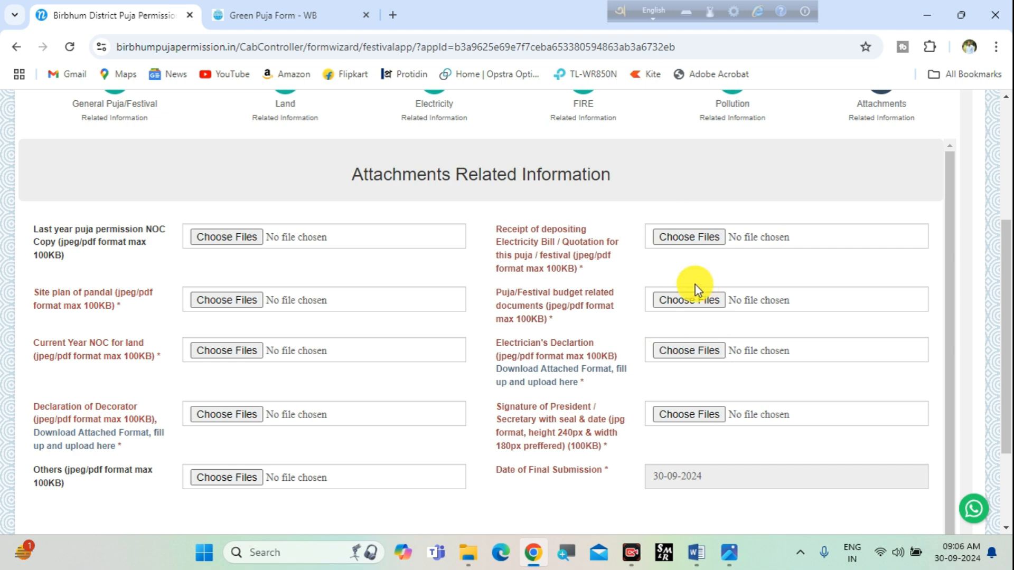
scroll(750, 293, down, 1)
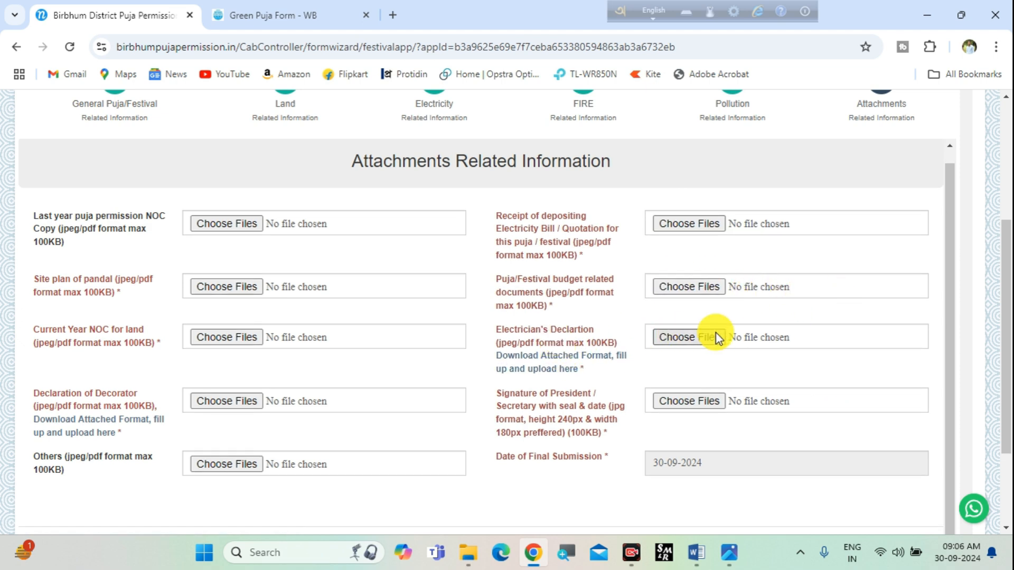
scroll(760, 334, down, 3)
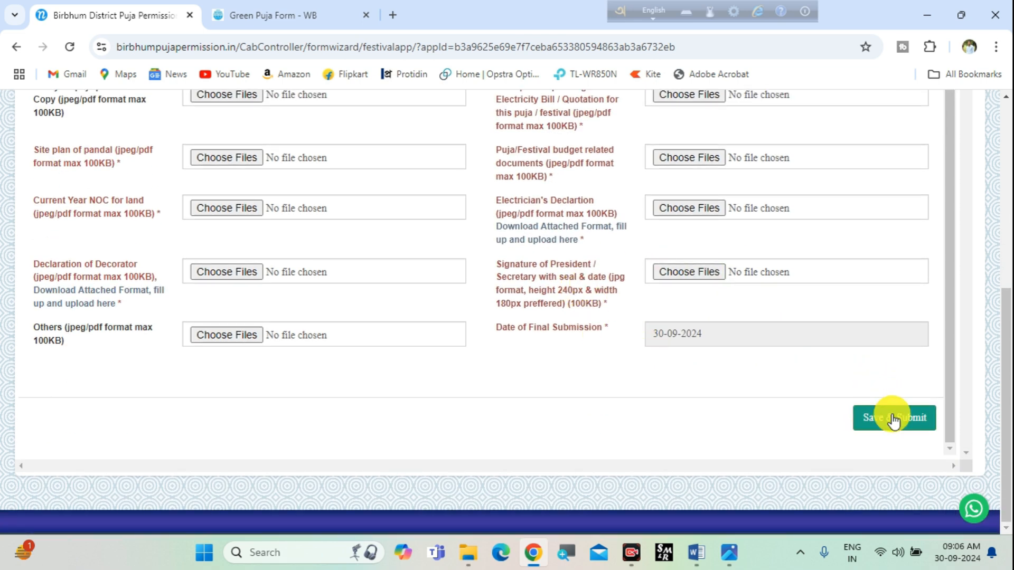
scroll(729, 422, up, 2)
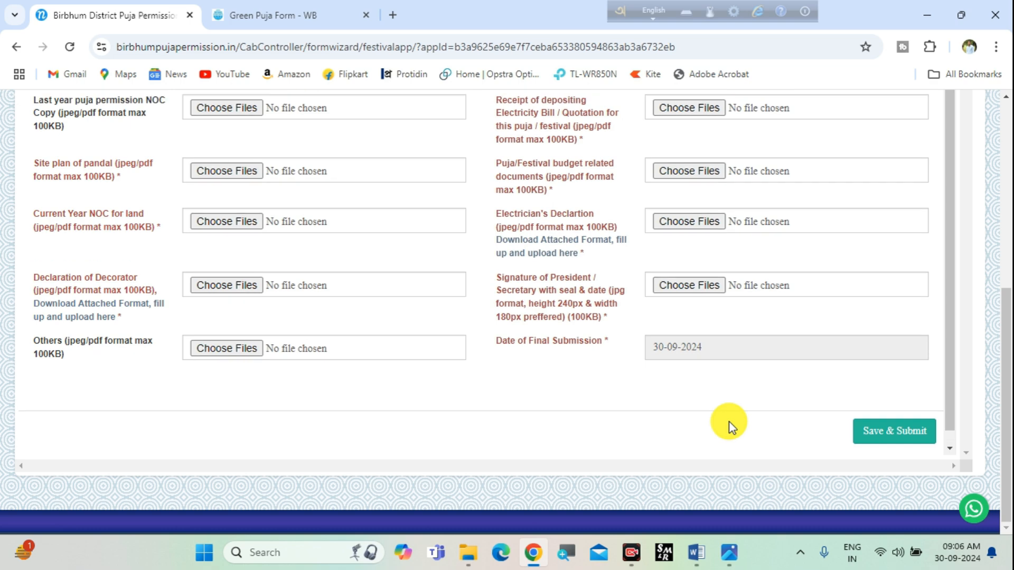
scroll(995, 353, up, 5)
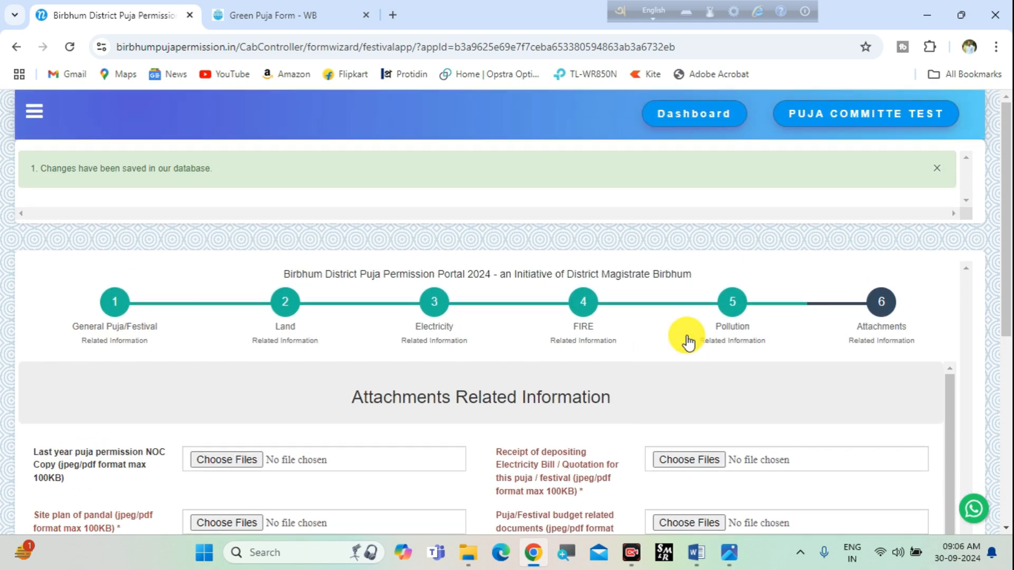
Open the applicant dashboard and examine the Durga Puja 2024 entries for the WBSEDCL NOC and the Fire & Emergency Service permission
click(705, 134)
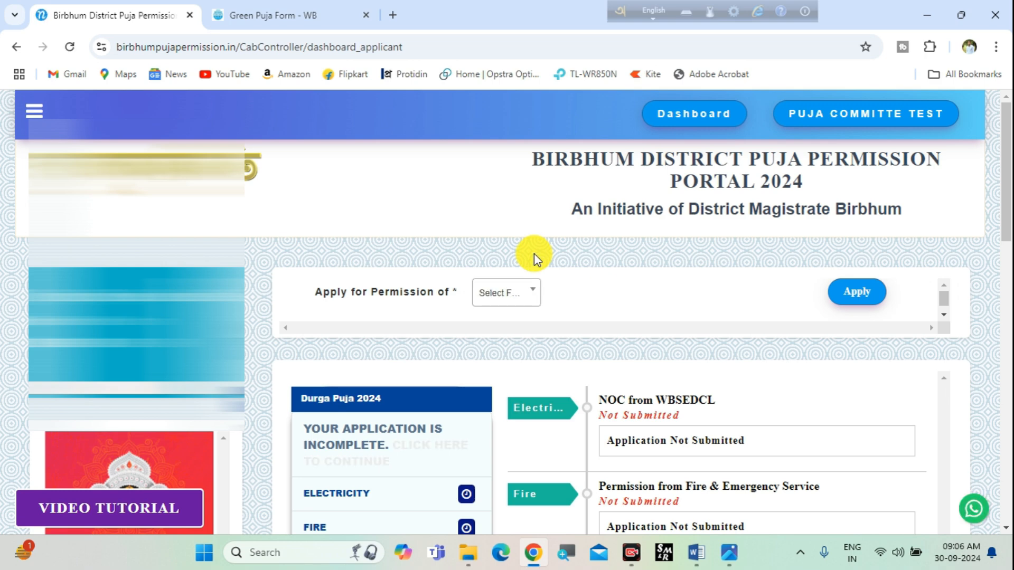
drag(1004, 214, 1002, 283)
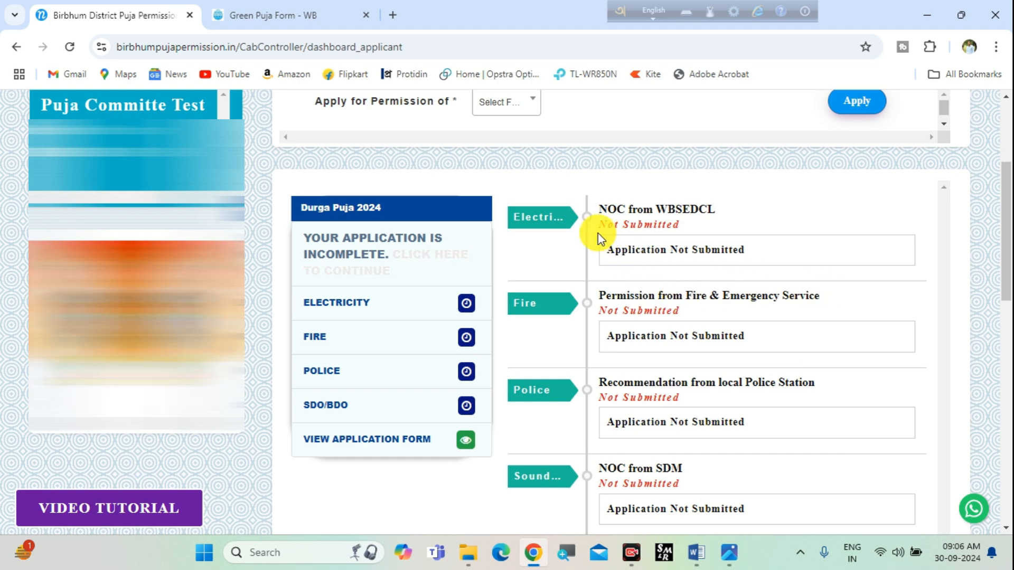
drag(597, 233, 698, 230)
drag(607, 312, 672, 315)
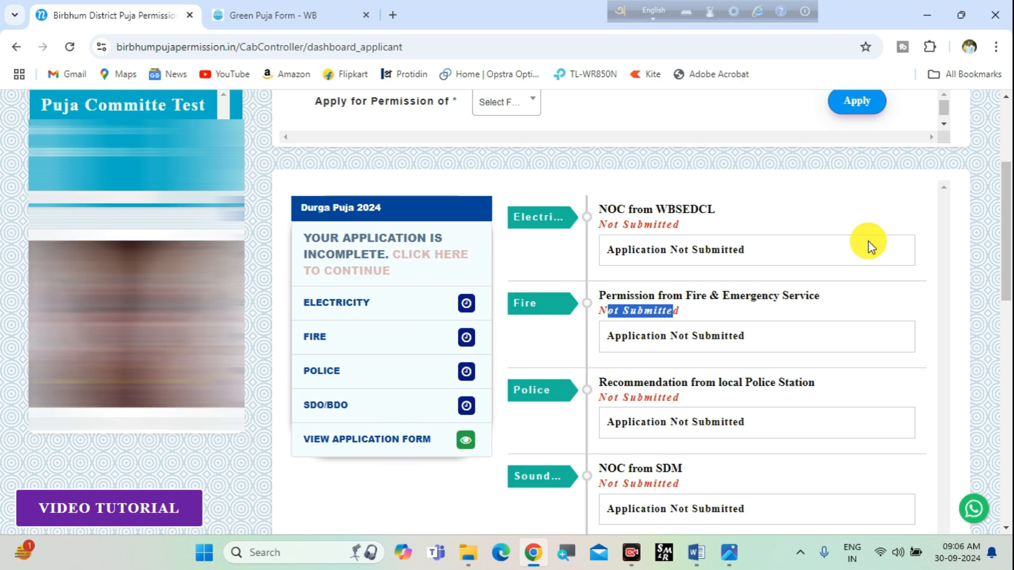
click(779, 219)
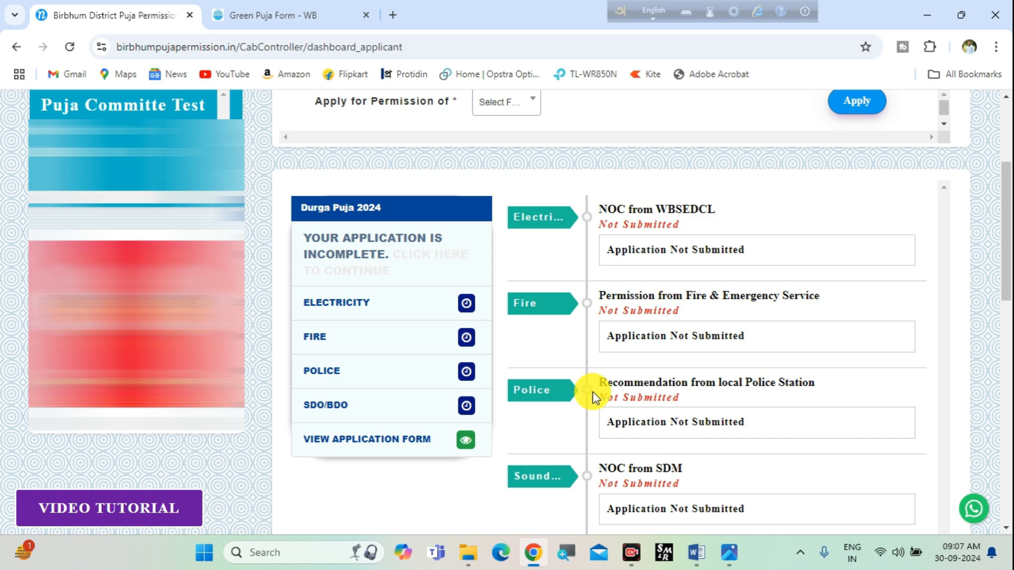
Review the dashboard entries for the local Police Station, SDM and SDO/BDO, and the application form viewing option
scroll(650, 392, down, 1)
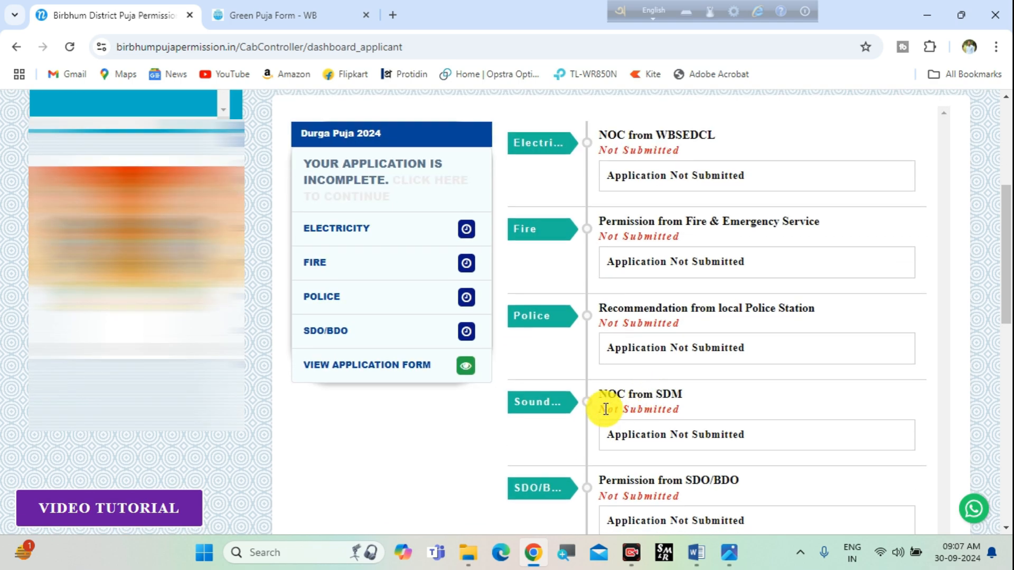
scroll(661, 391, down, 2)
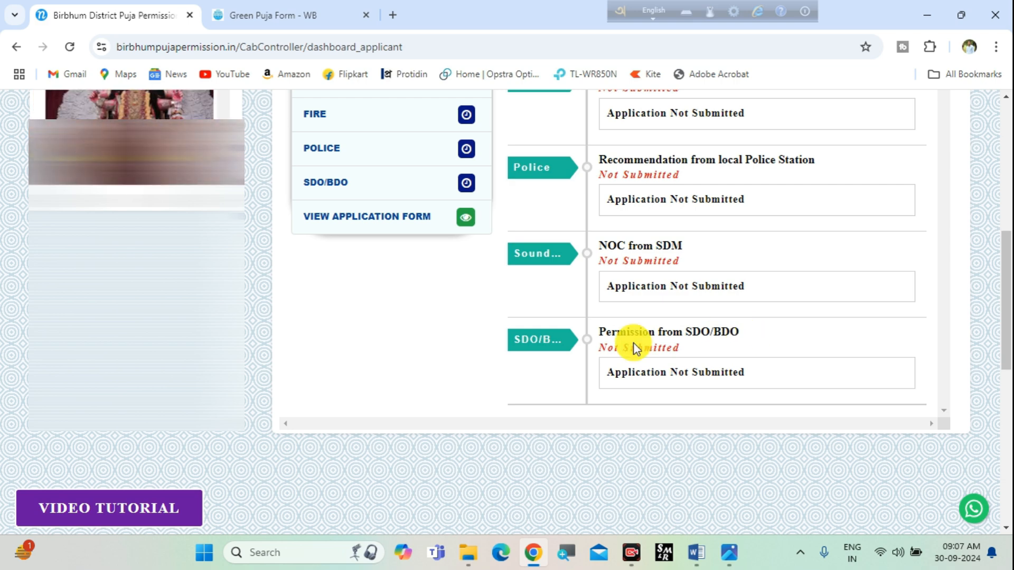
scroll(632, 357, down, 2)
scroll(563, 379, up, 4)
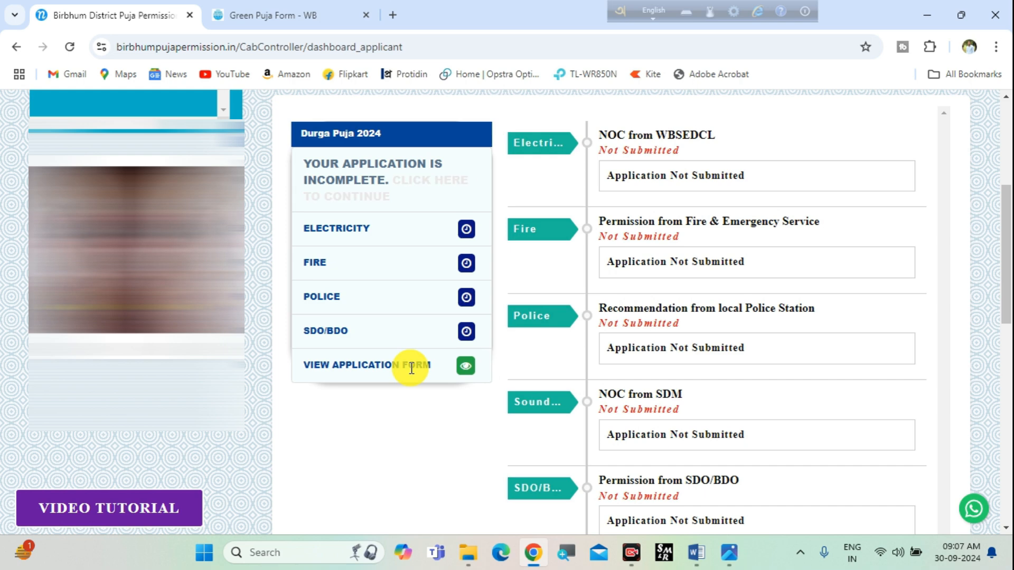
scroll(411, 368, up, 2)
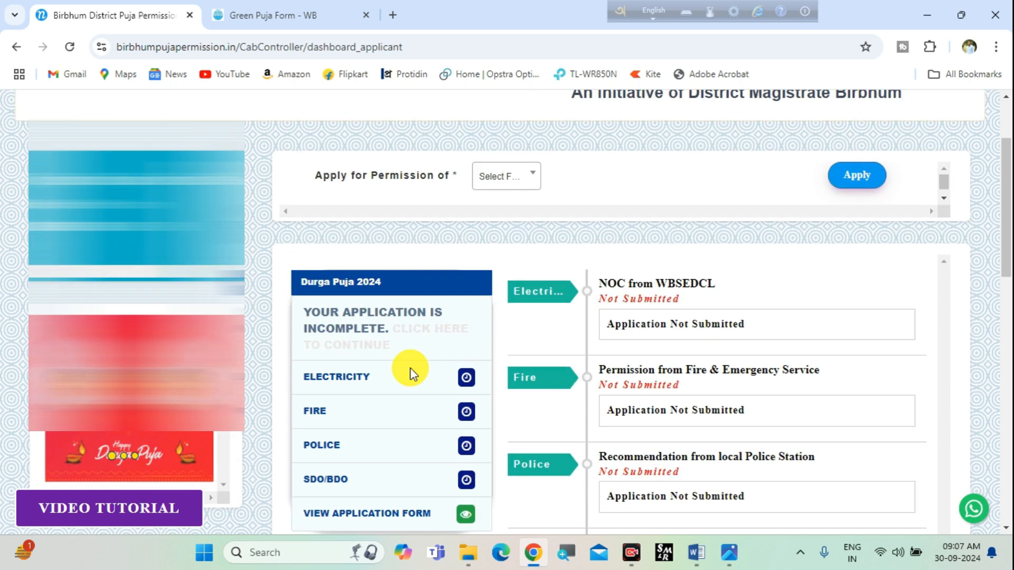